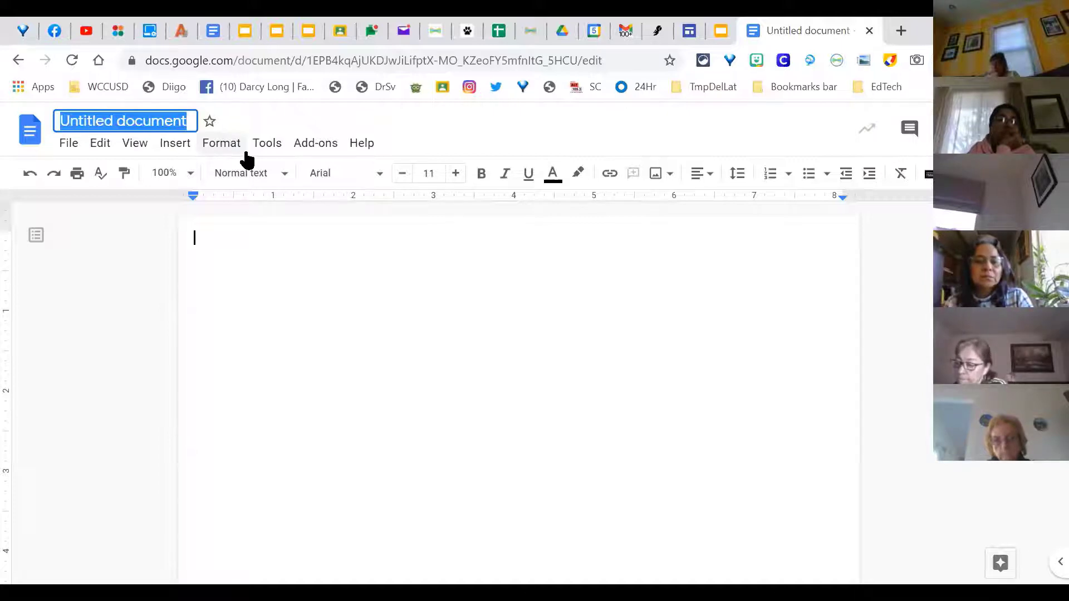
Step: Rename the untitled document to 'Practice doc' and confirm the new title
type("Practice doc")
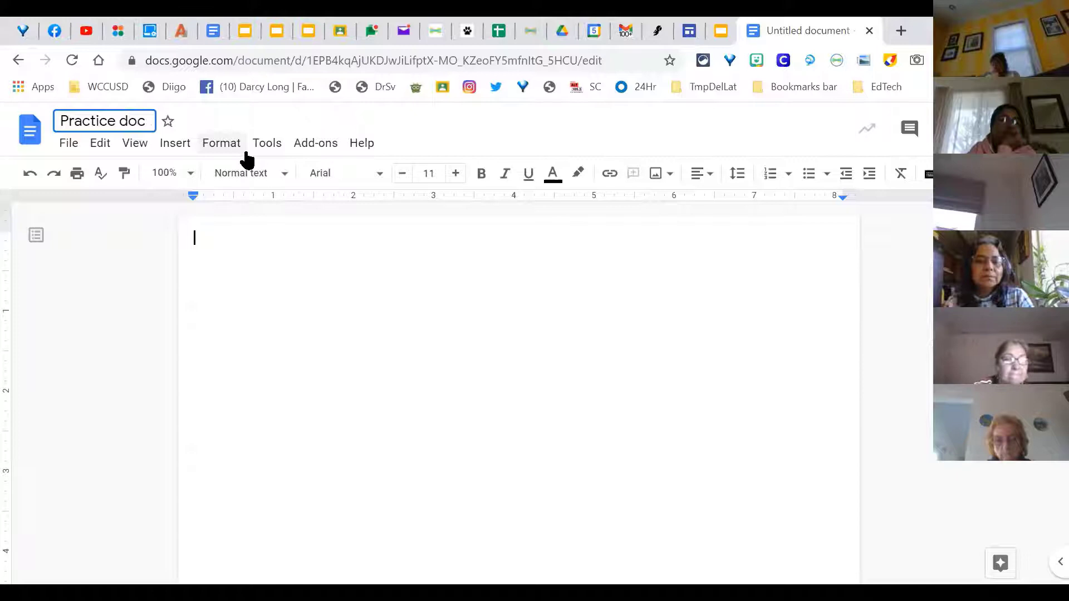
key("Return")
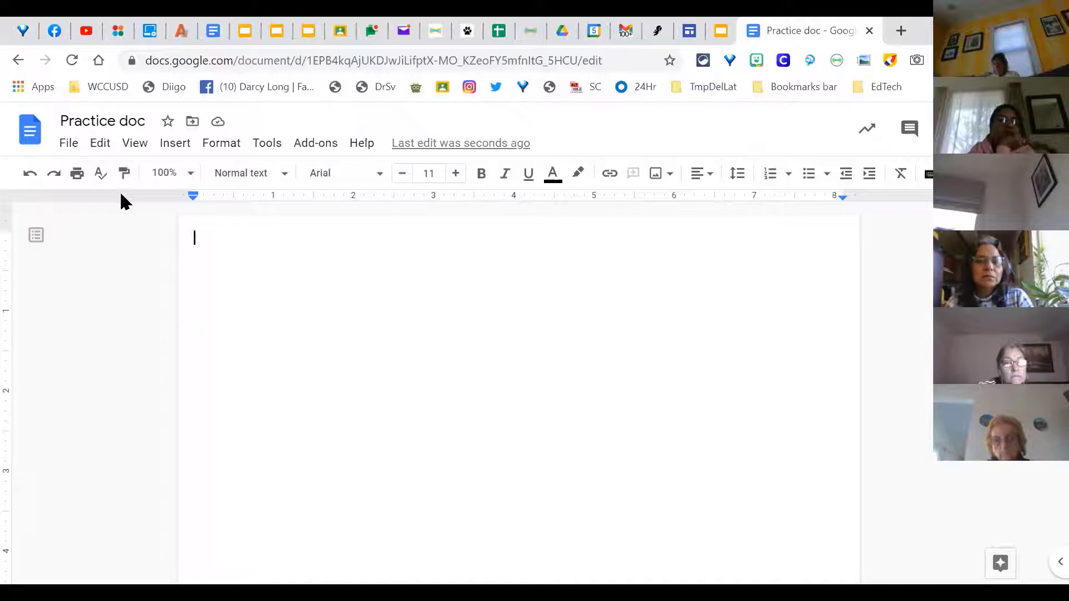
left_click(222, 126)
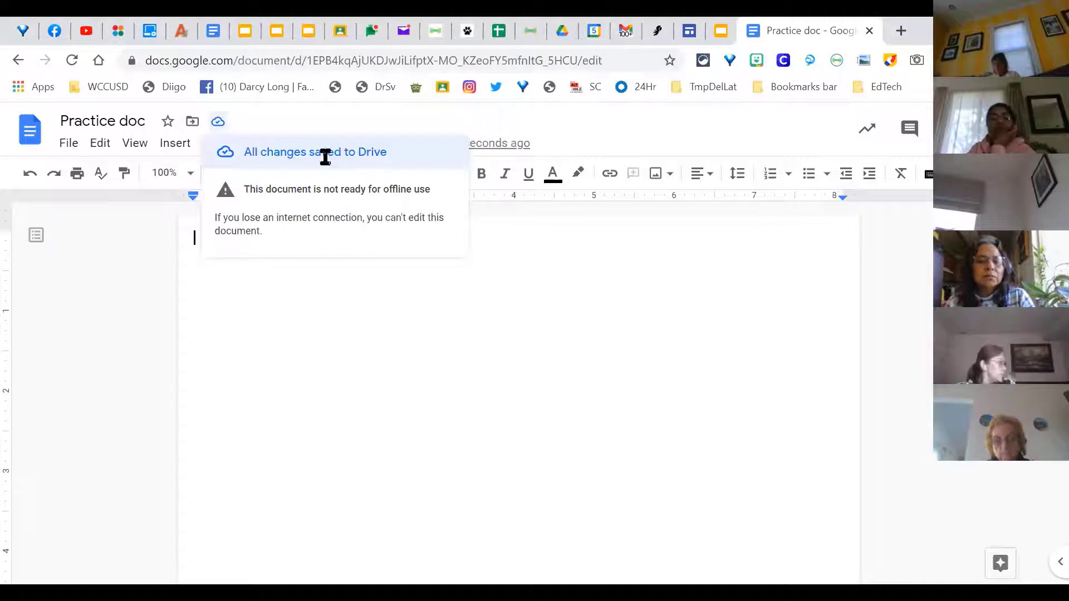
left_click(193, 124)
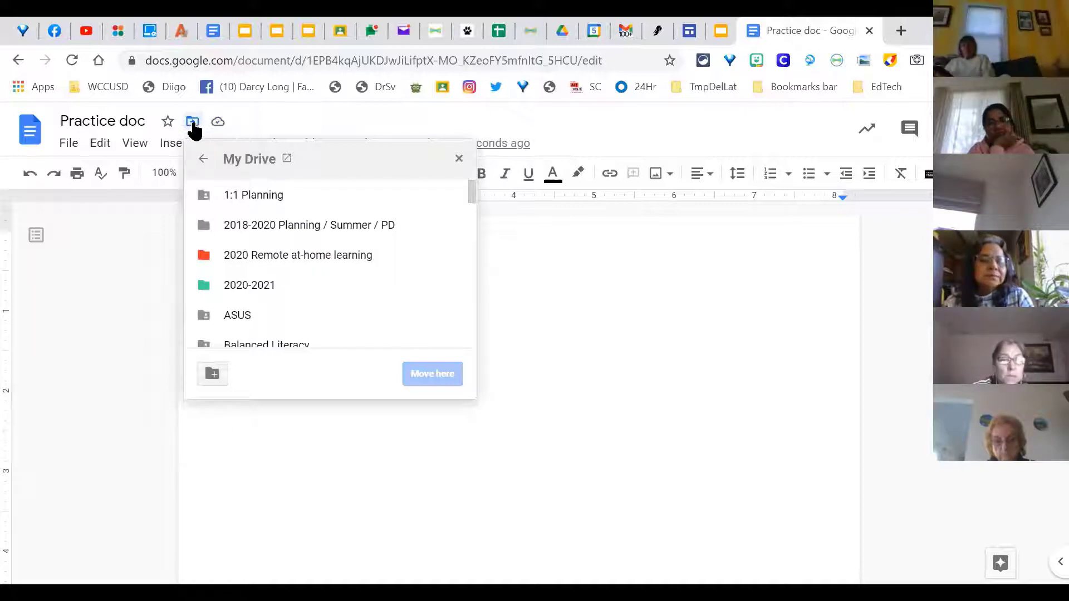
left_click(158, 295)
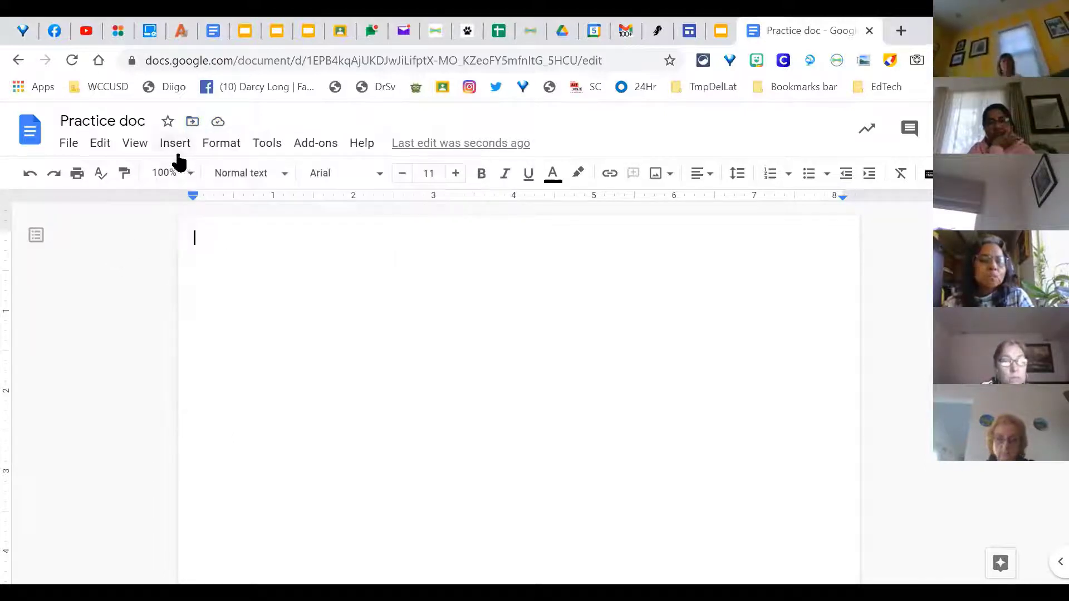
left_click(168, 123)
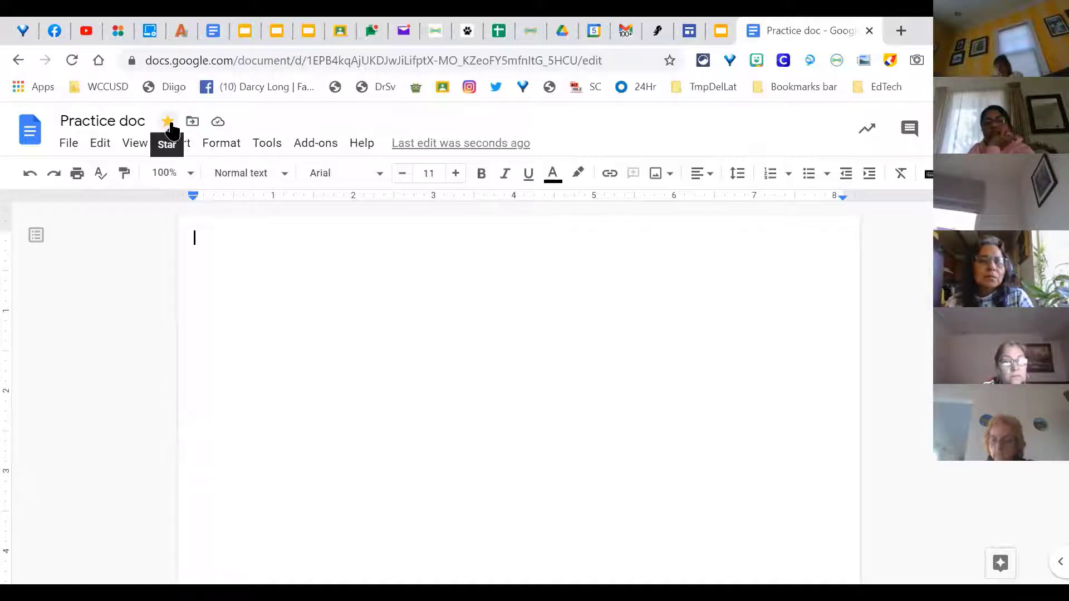
left_click(168, 122)
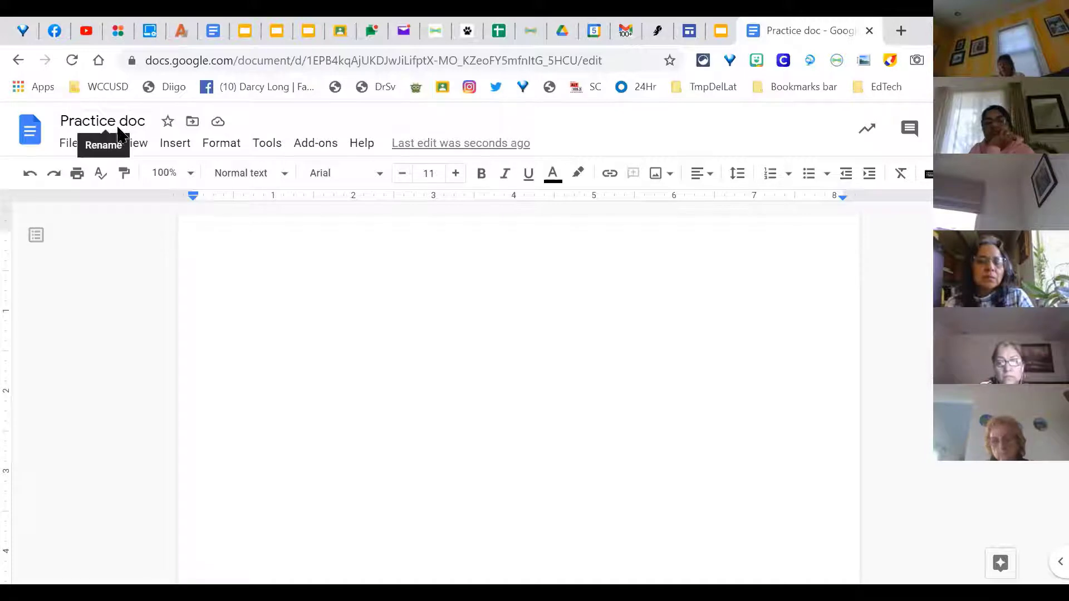
Step: Open the Page setup dialog for Practice doc from the File menu
left_click(72, 145)
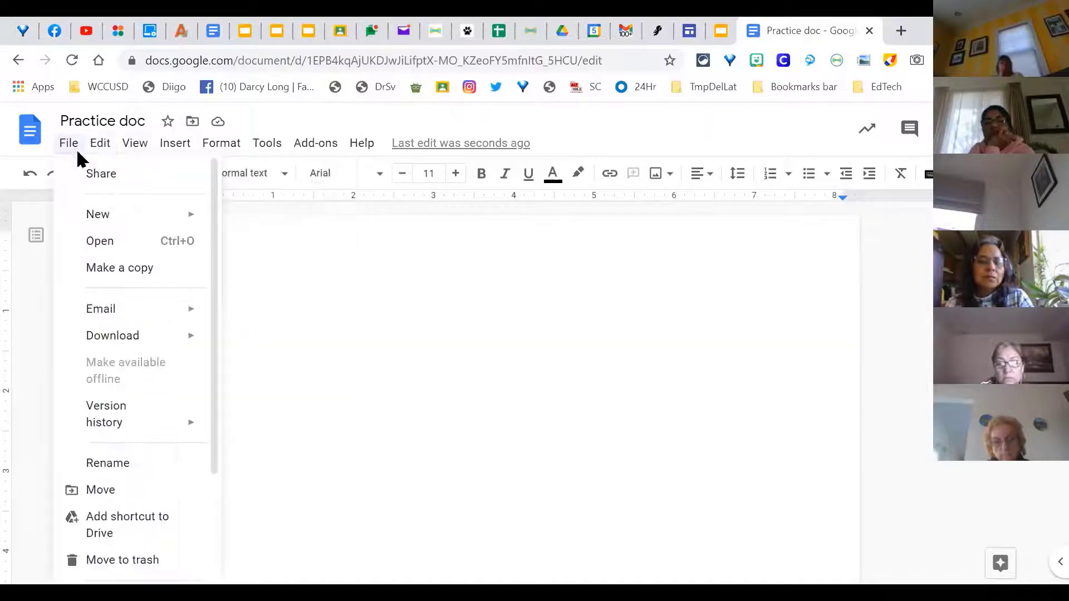
scroll(83, 309, "down", 2)
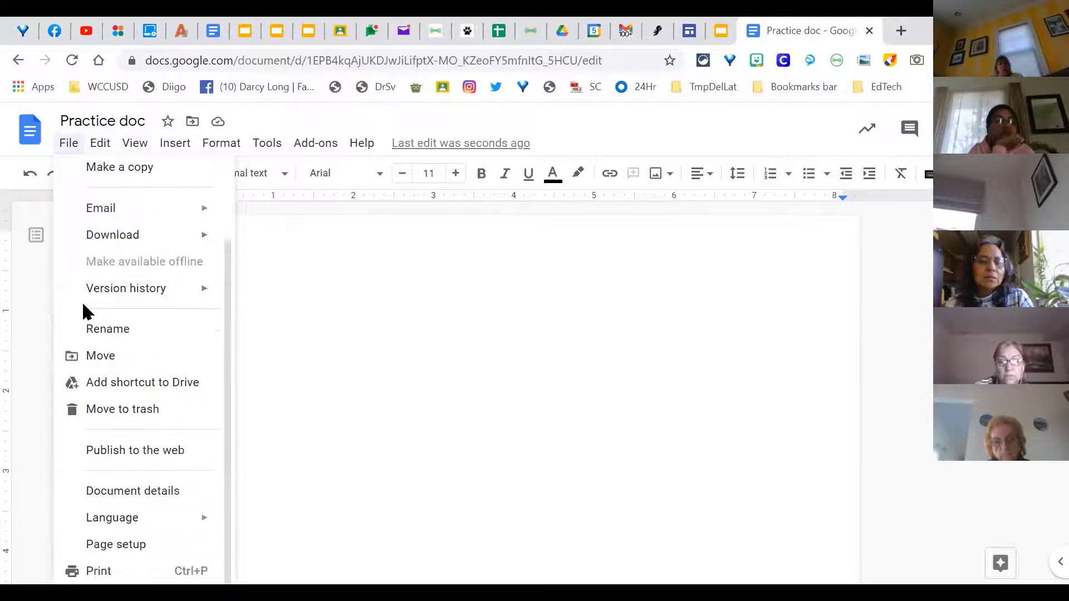
left_click(119, 548)
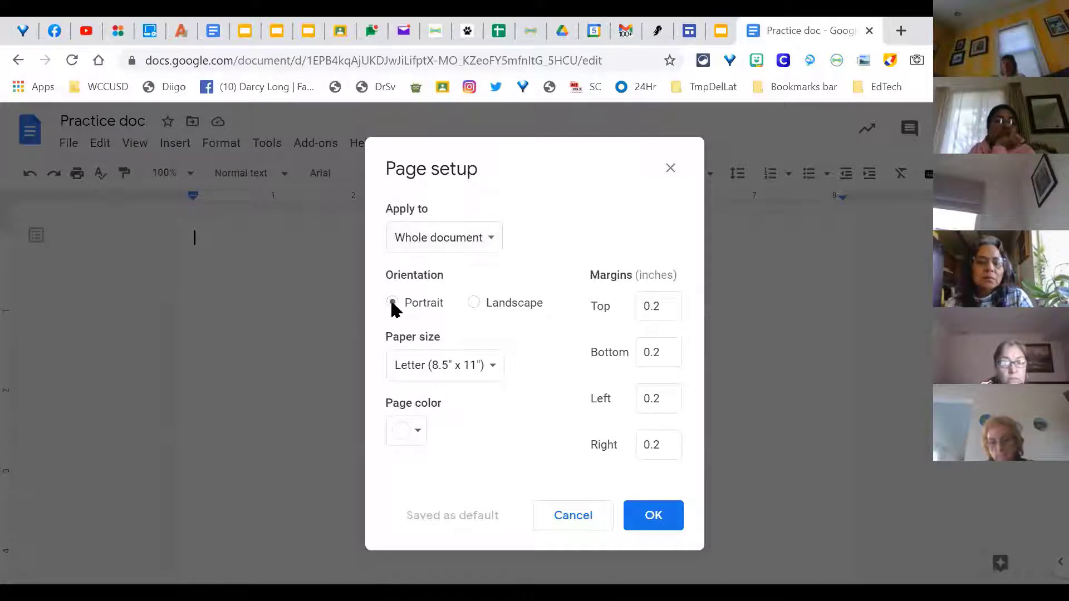
Step: Try landscape orientation, revert to portrait, and keep Letter paper size
left_click(474, 302)
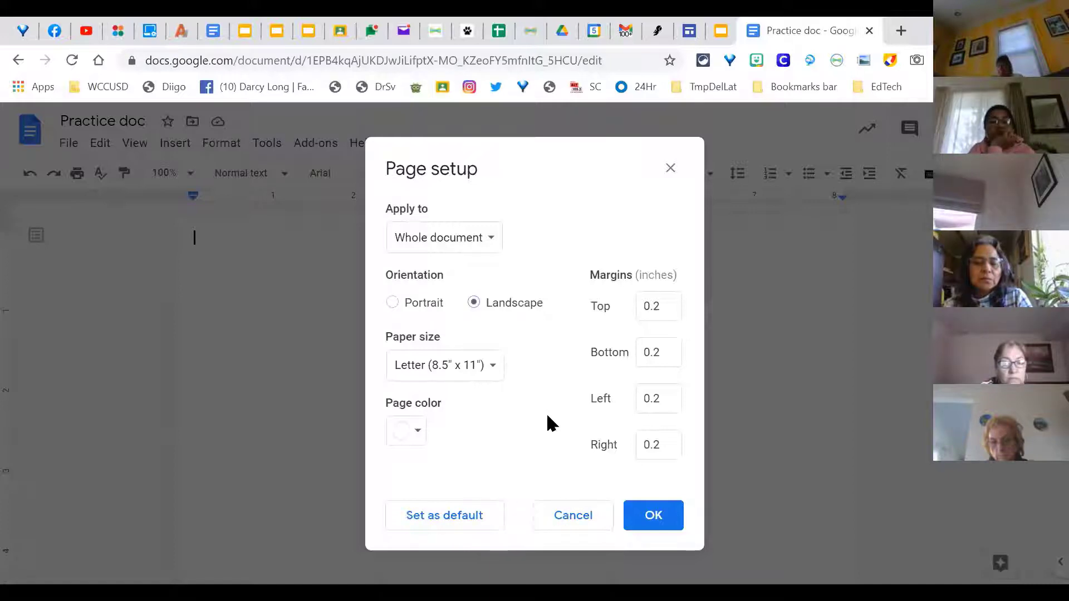
left_click(393, 299)
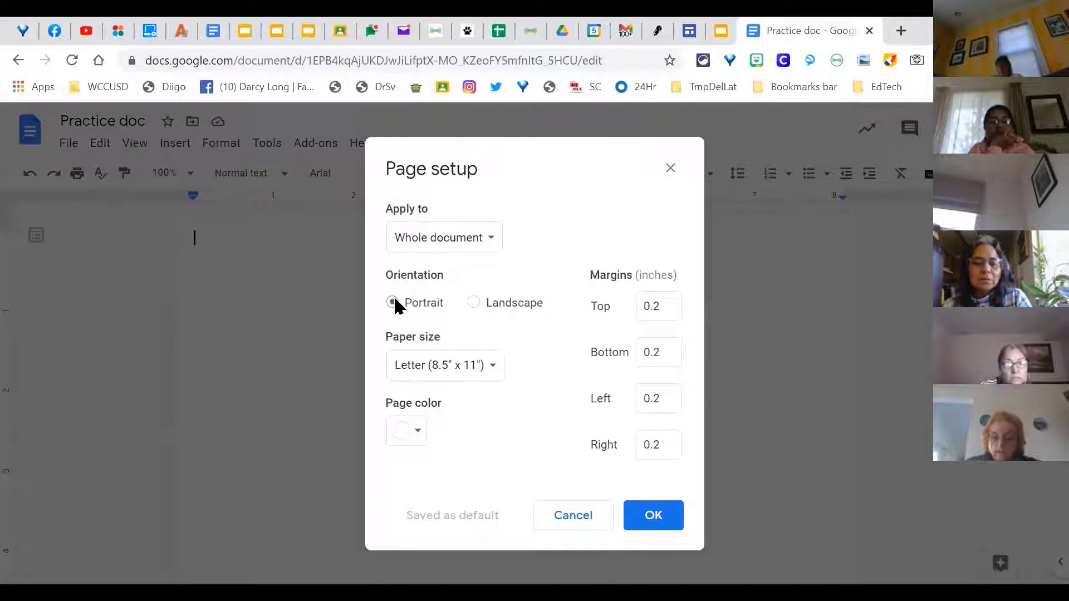
left_click(497, 371)
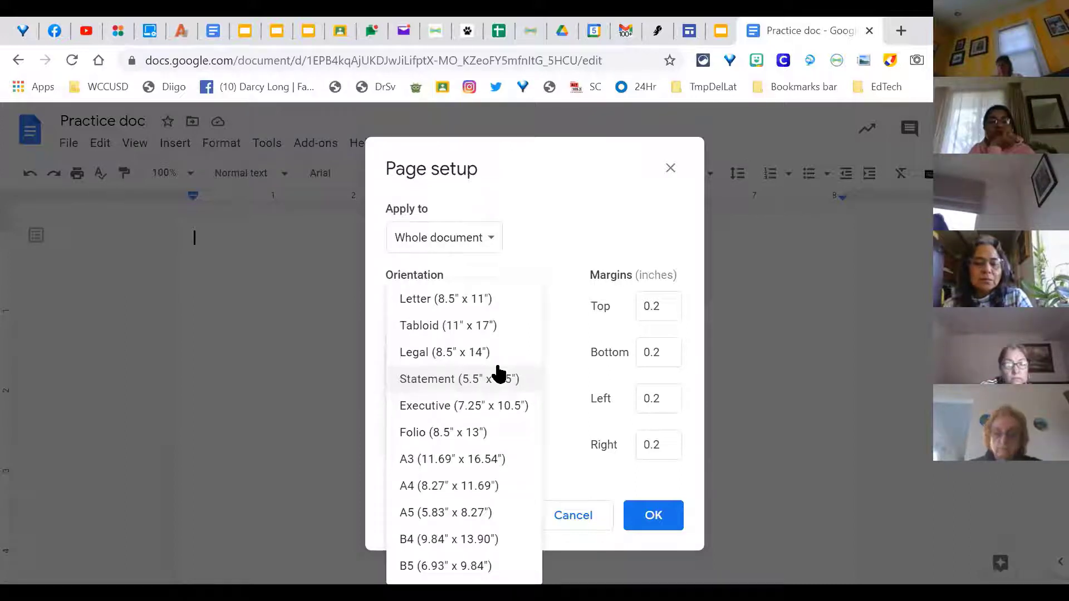
left_click(562, 369)
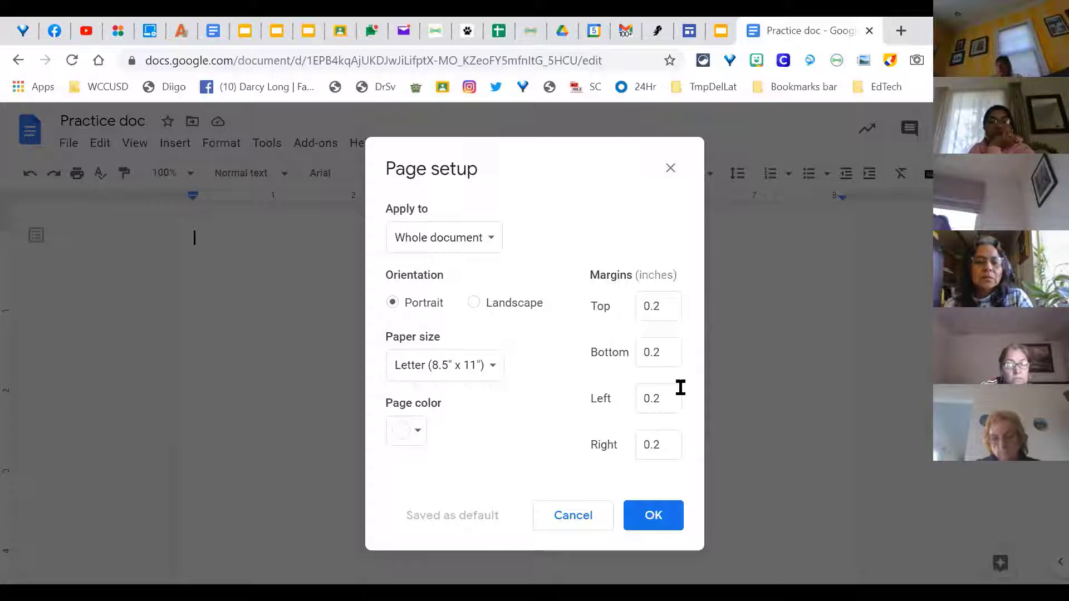
Step: Set the page colour to light pink and apply the page setup
left_click(414, 437)
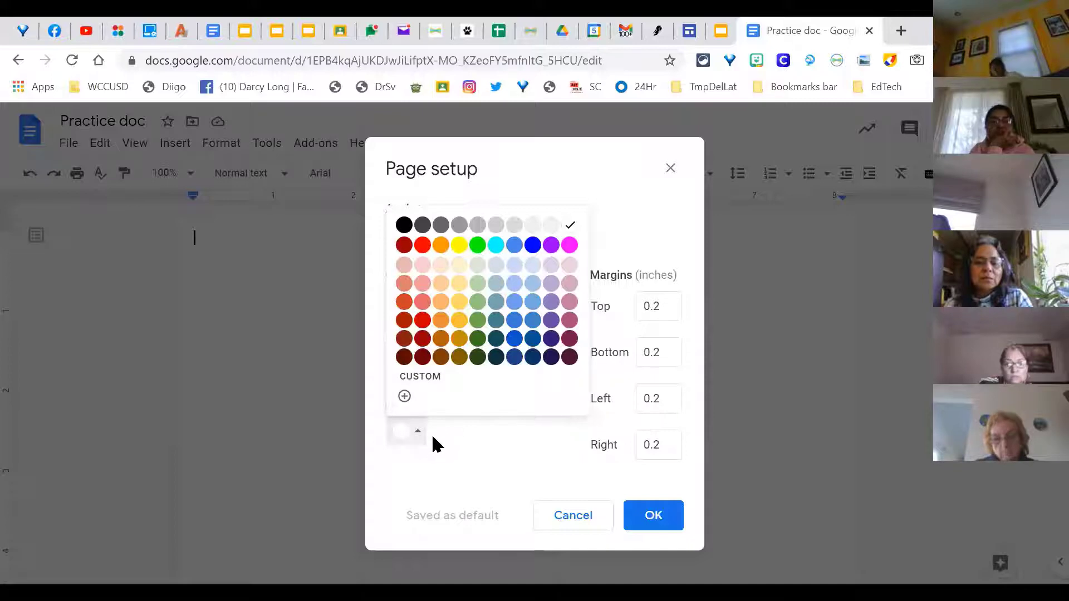
left_click(568, 271)
left_click(640, 514)
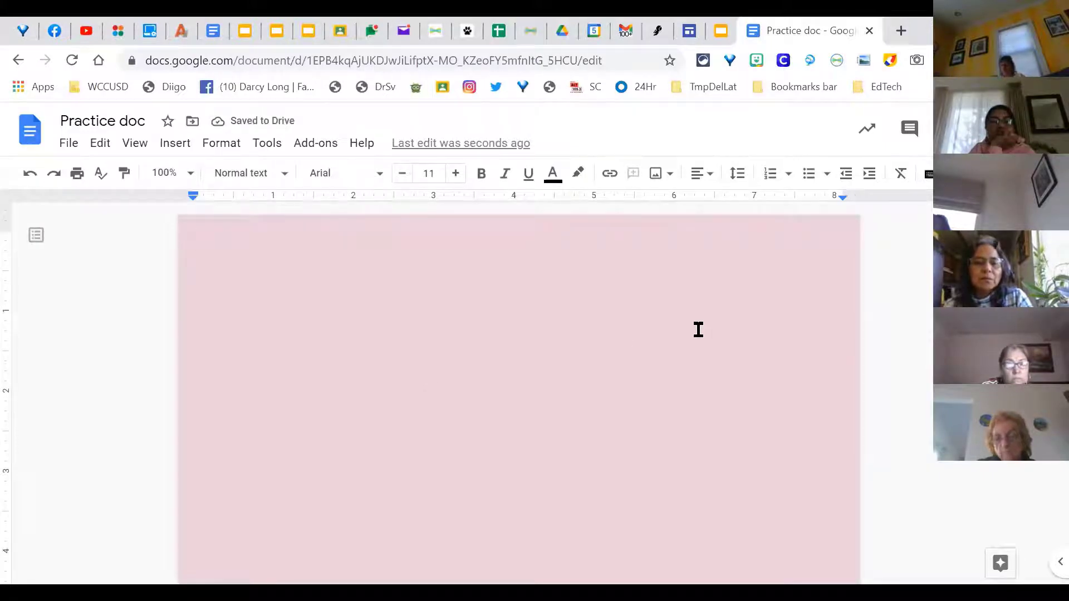
left_click(66, 146)
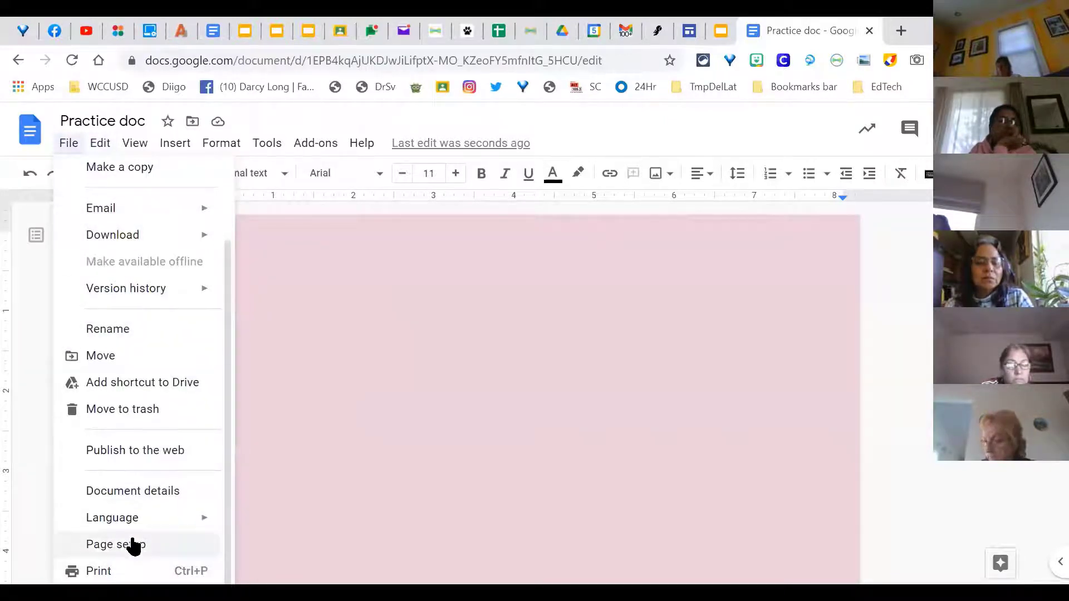
left_click(134, 545)
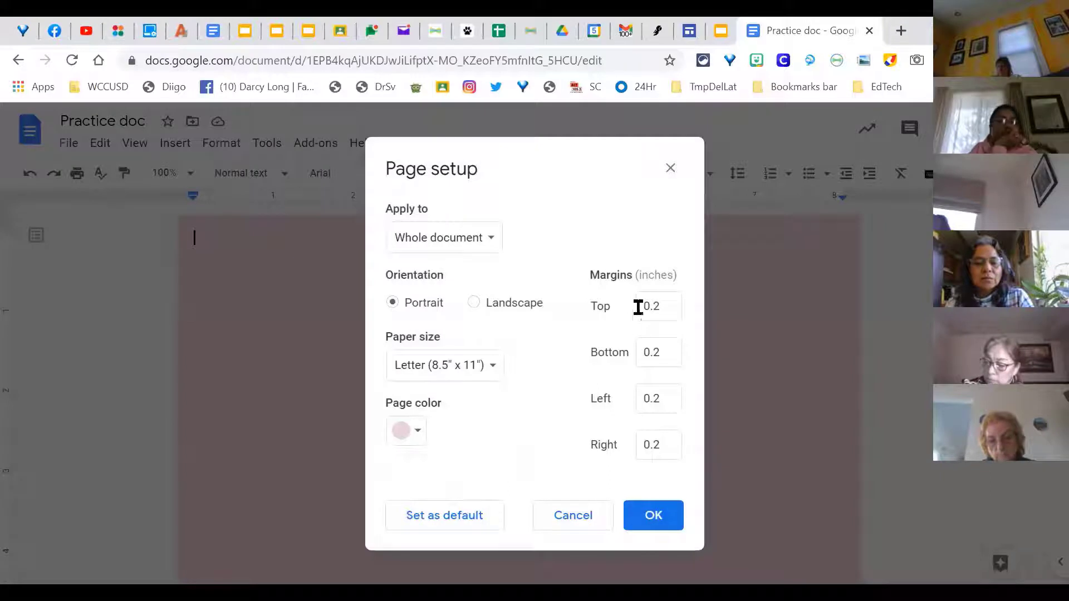
left_click(490, 245)
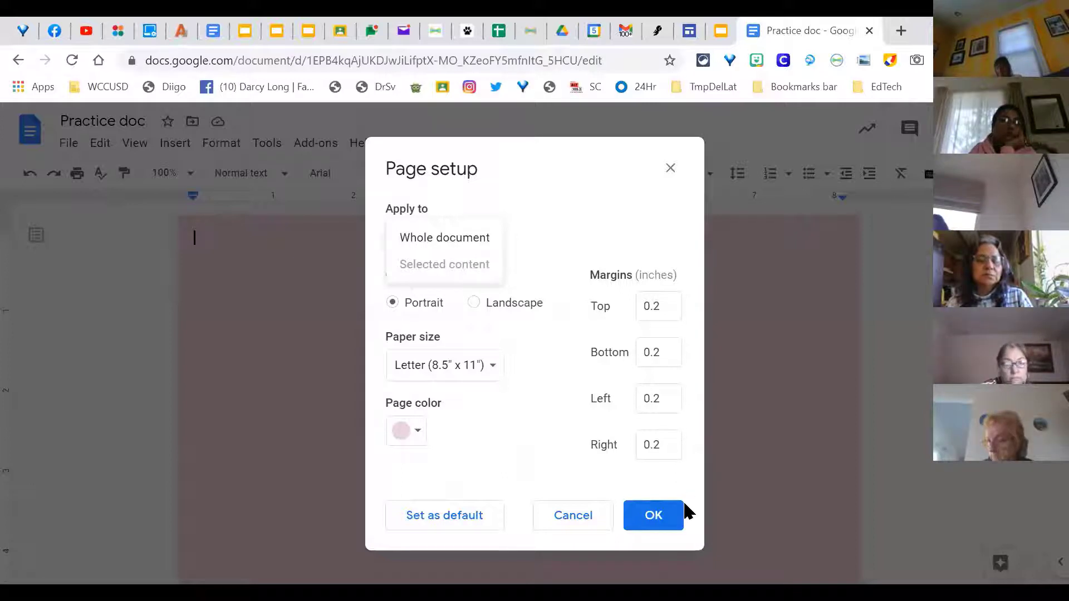
left_click(649, 513)
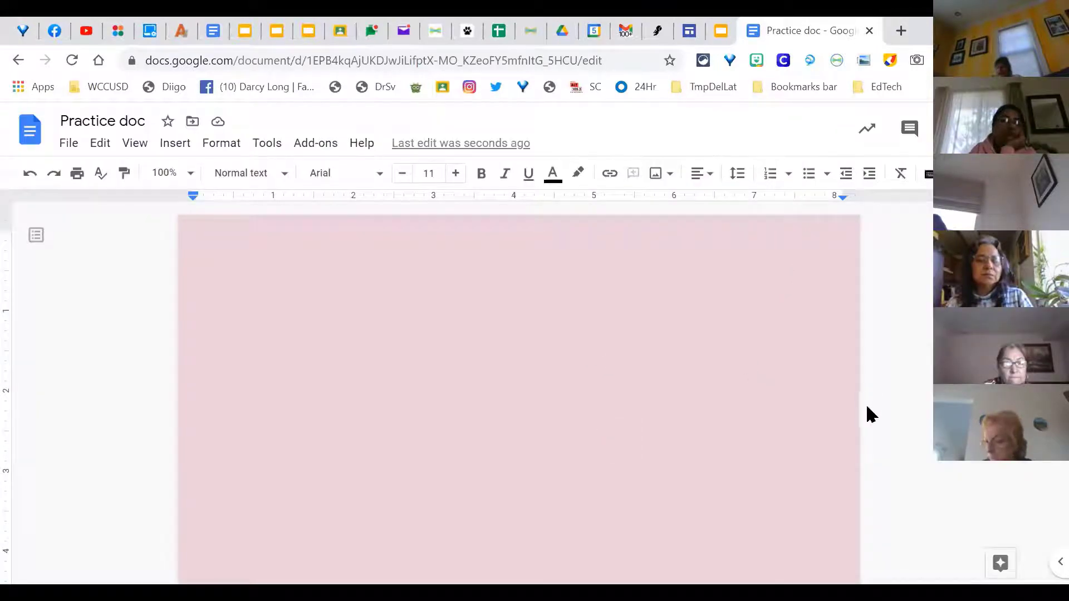
Step: Insert a header via Headers & footers and view the header's Options dropdown
scroll(728, 326, "down", 1)
scroll(475, 307, "up", 1)
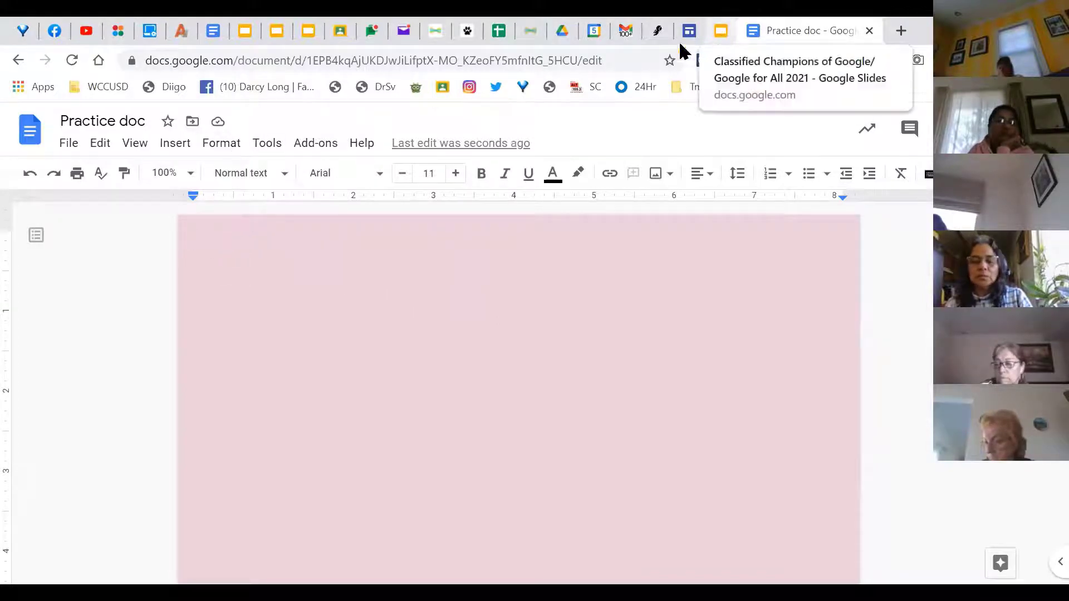
left_click(173, 146)
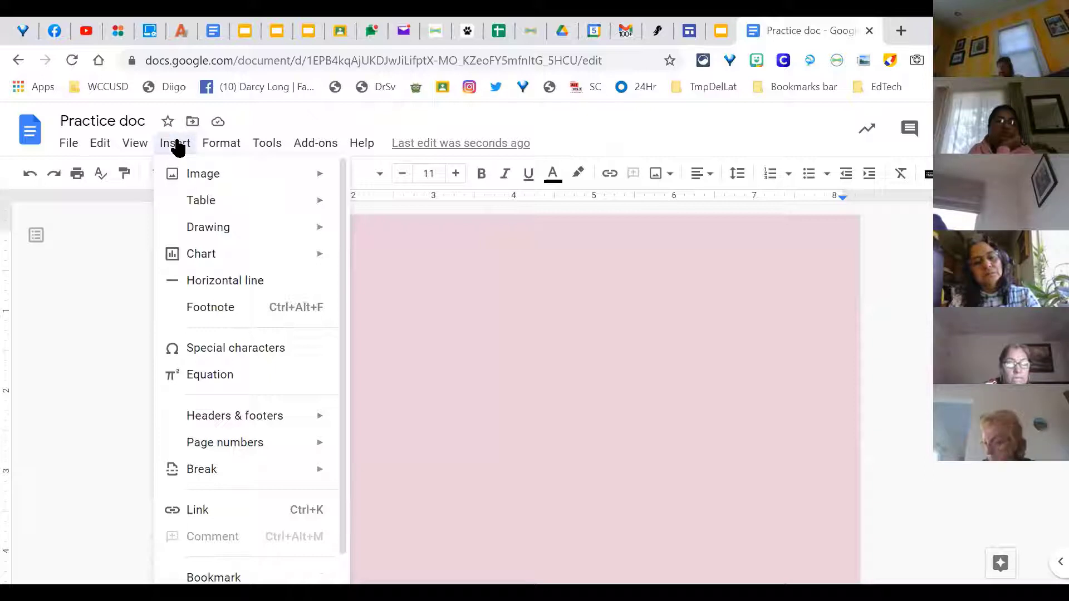
mouse_move(254, 428)
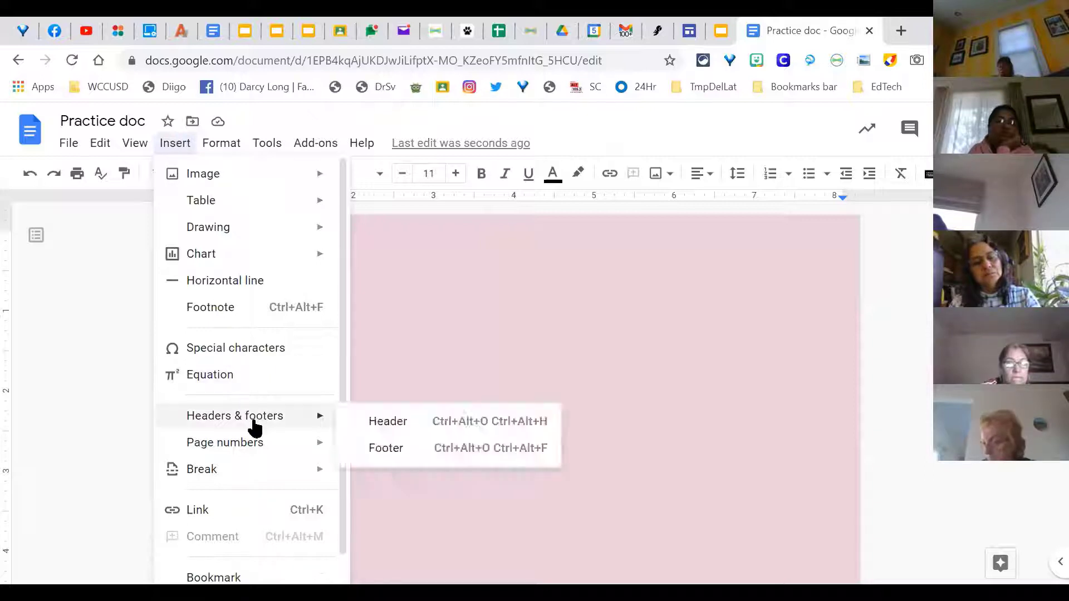
left_click(417, 429)
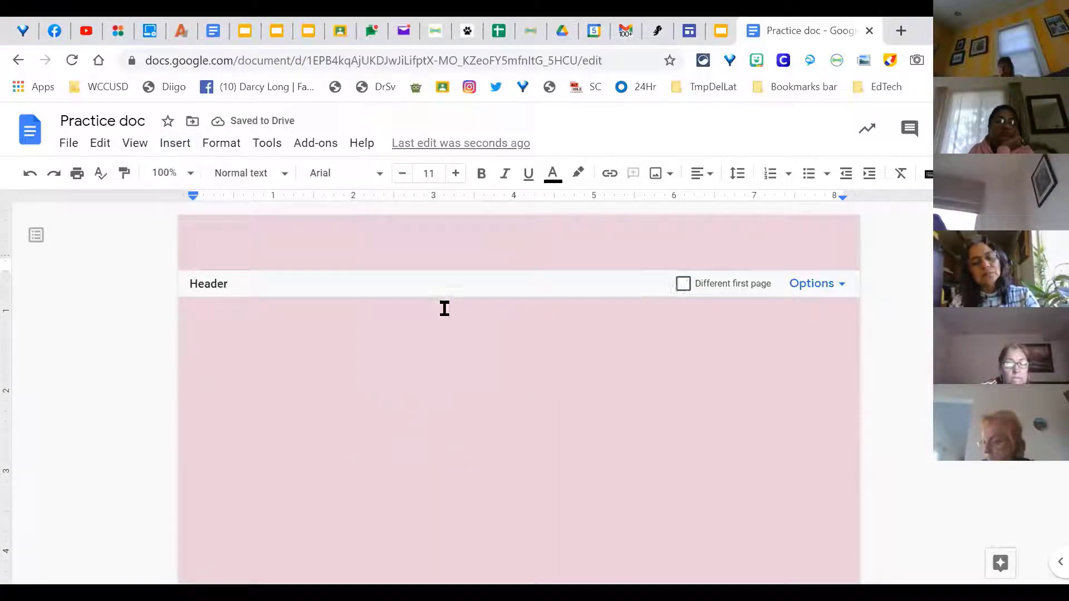
left_click(844, 288)
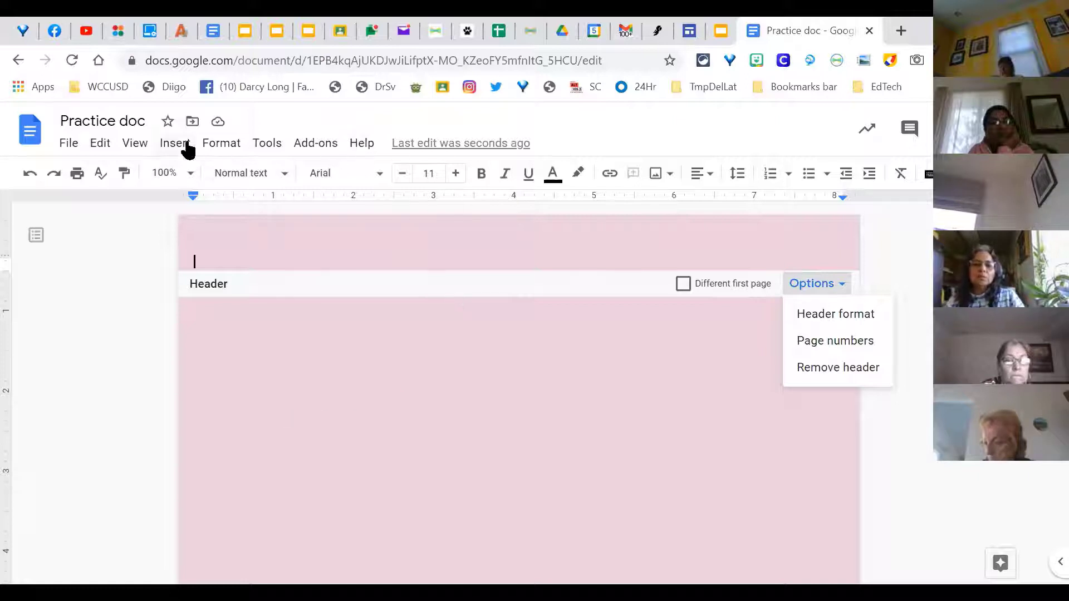
Step: Exit the header, review Page numbers more options, and close without applying any
left_click(443, 343)
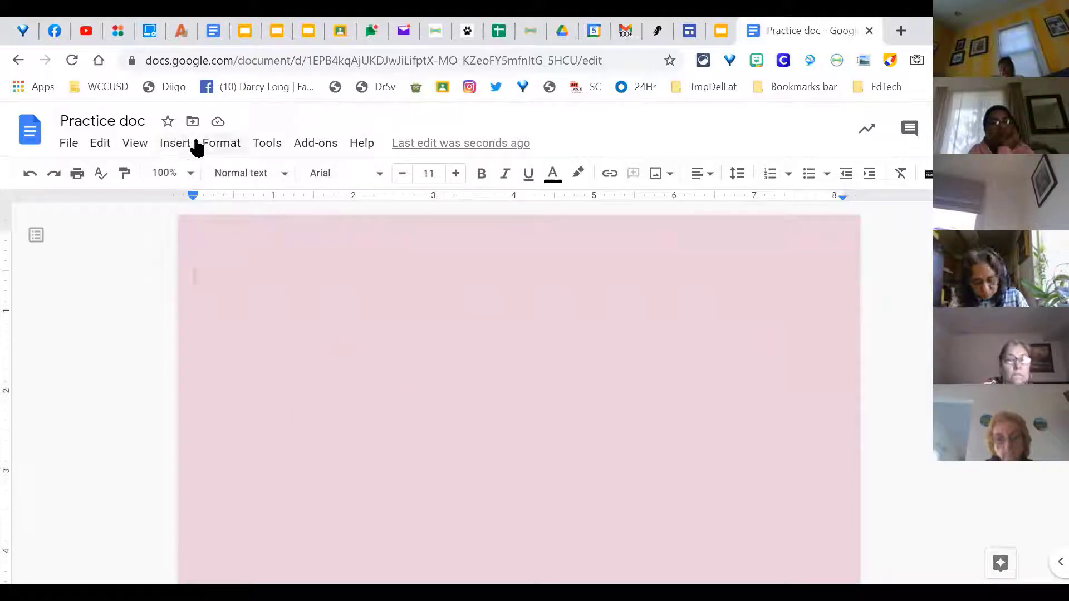
left_click(189, 146)
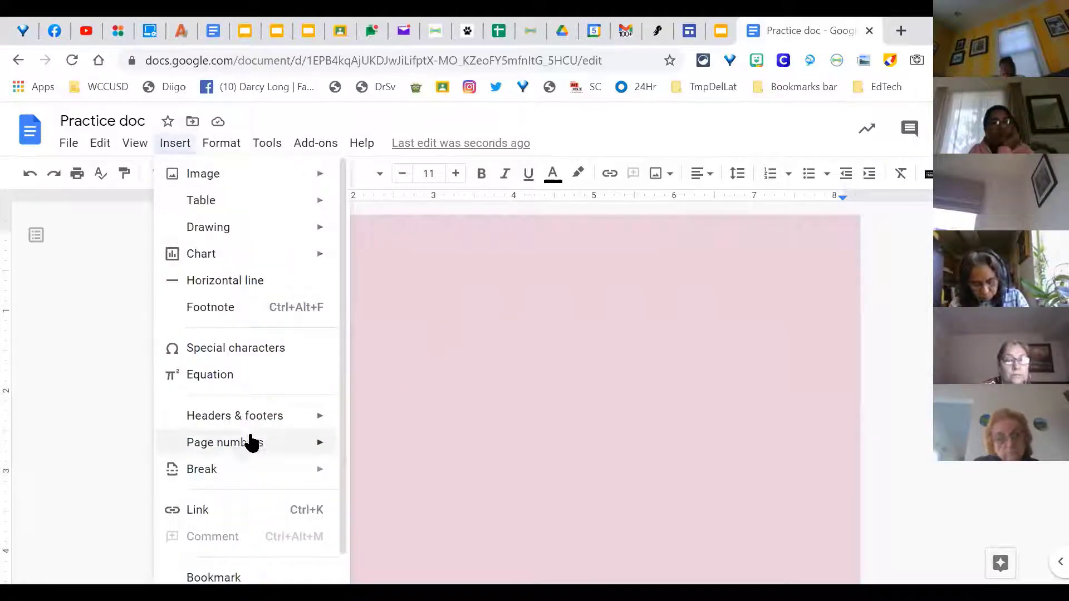
mouse_move(249, 449)
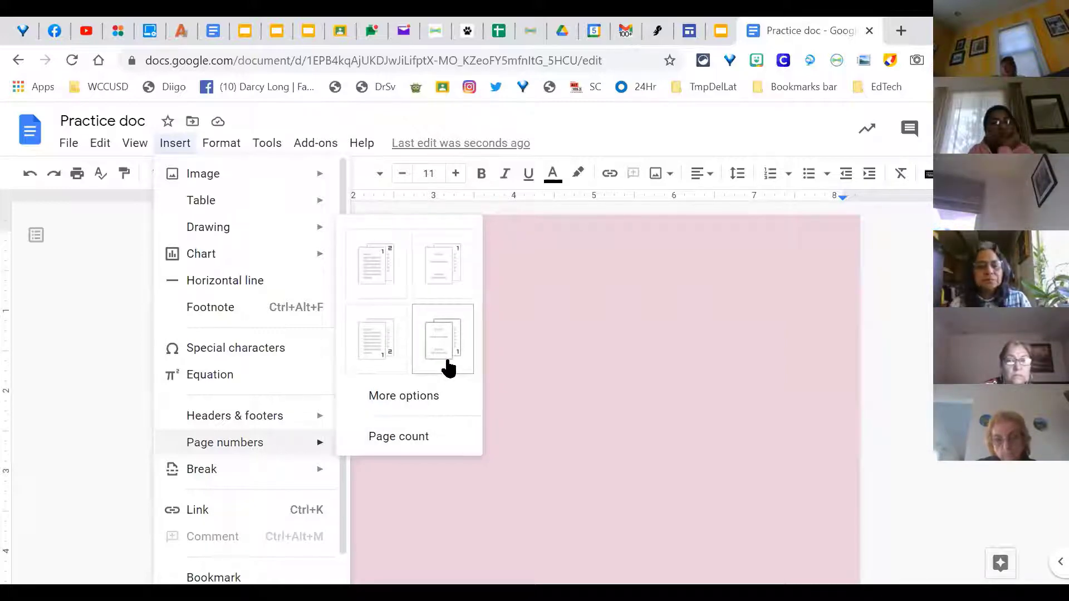
left_click(447, 402)
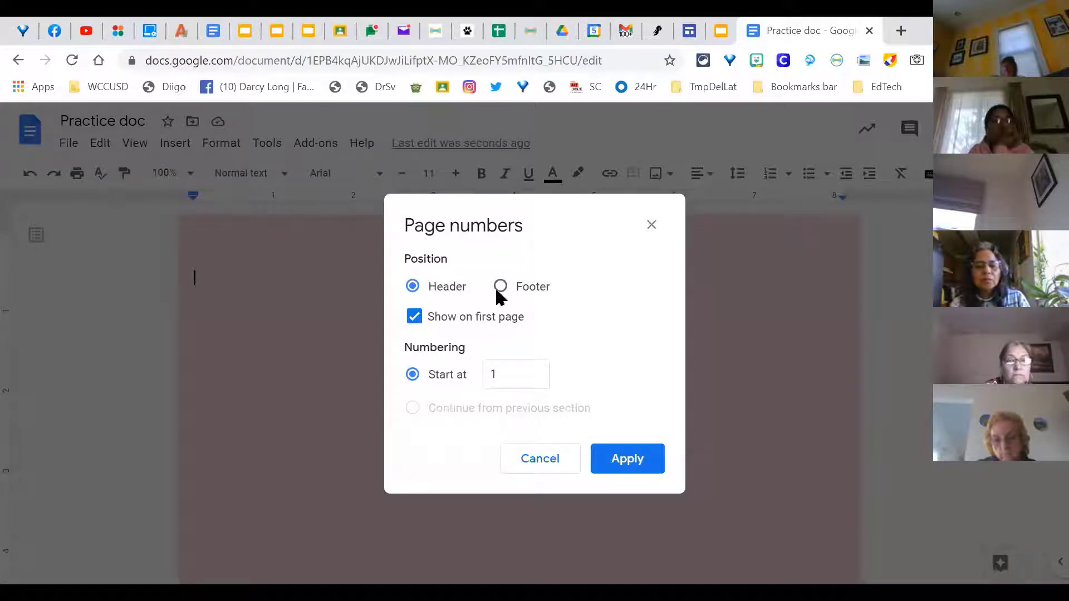
left_click(652, 223)
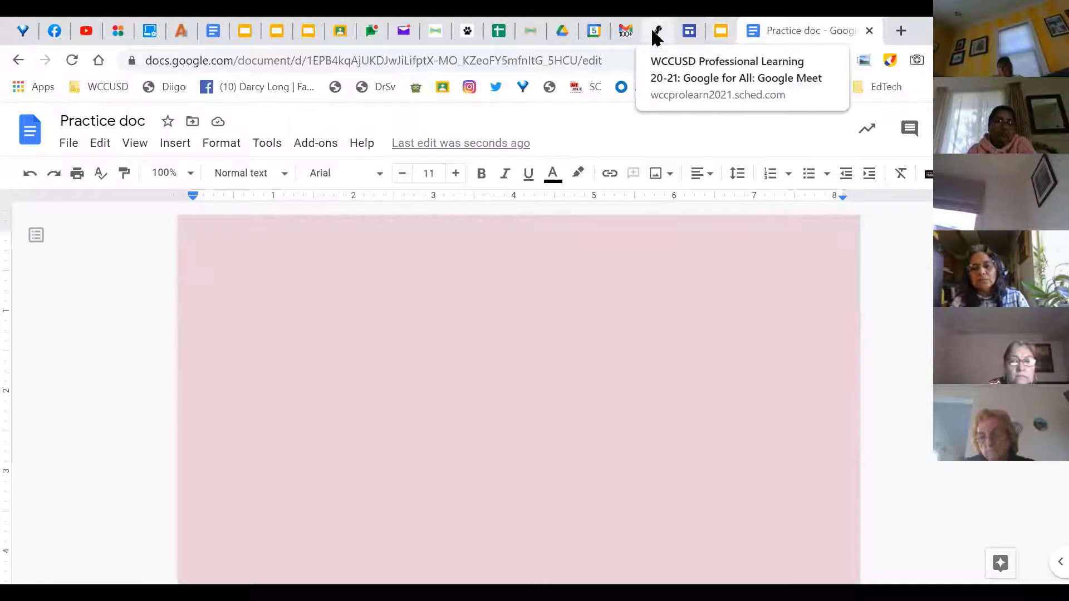
Step: Switch to the Google Slides tab and present the deck full screen from slide 142
left_click(722, 32)
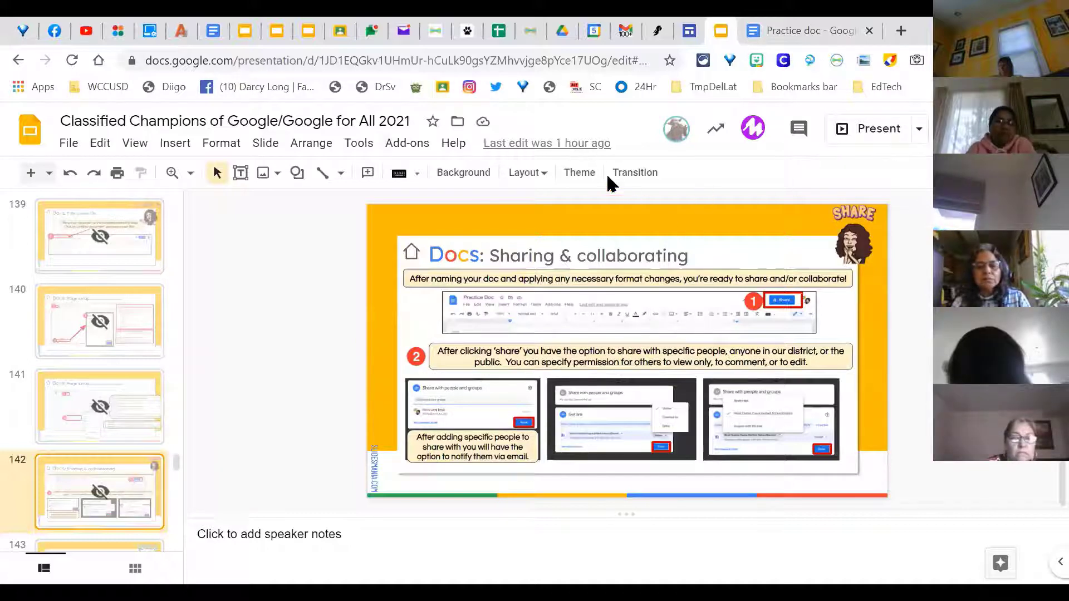
left_click(871, 134)
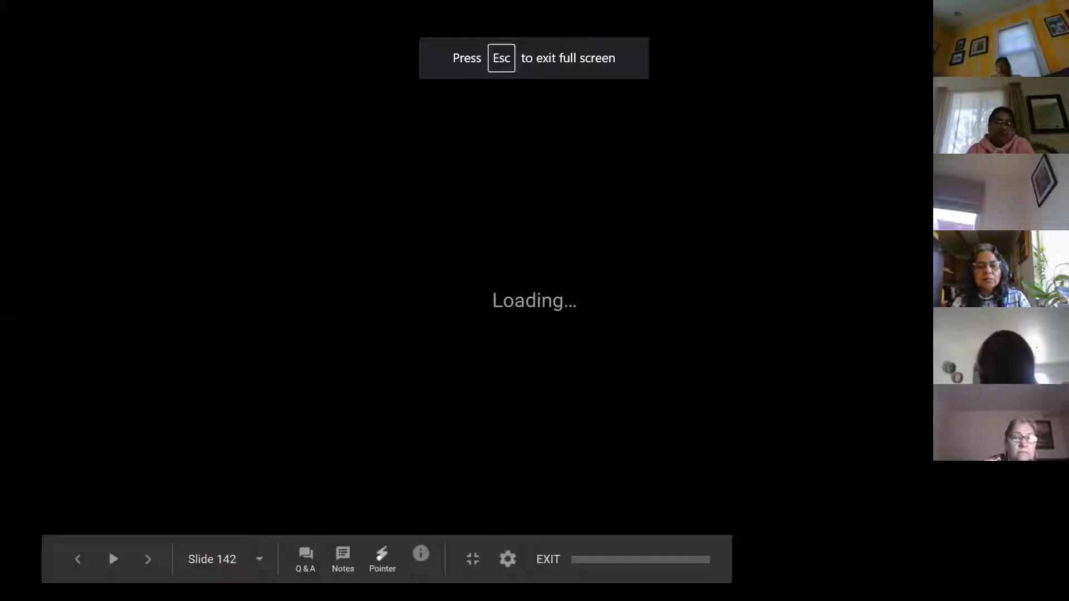
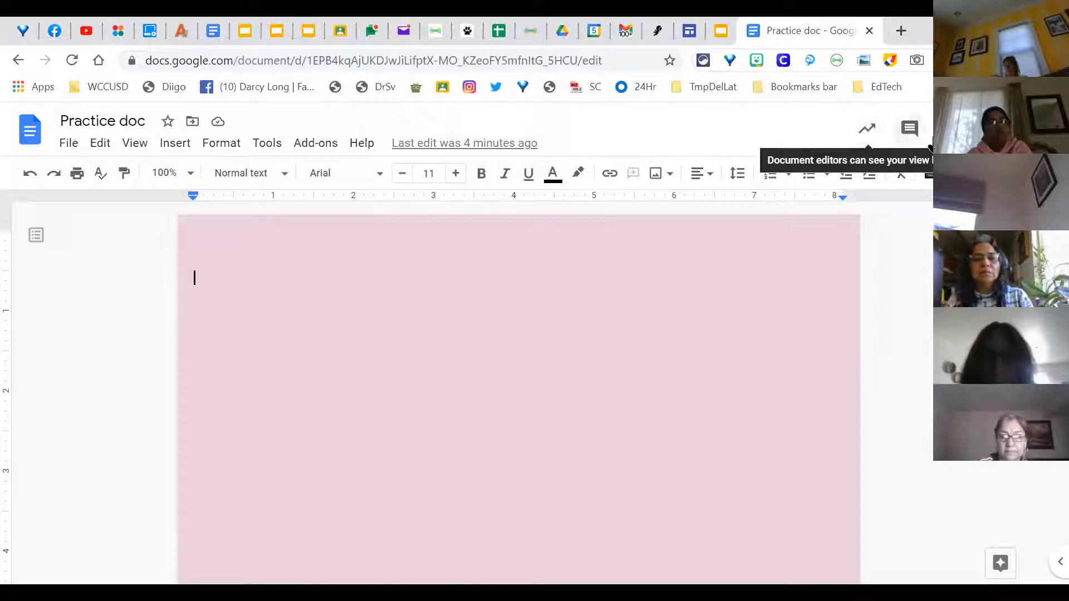
Step: In Practice doc's Share dialog, add three district colleagues by name as editor recipients
left_click(870, 135)
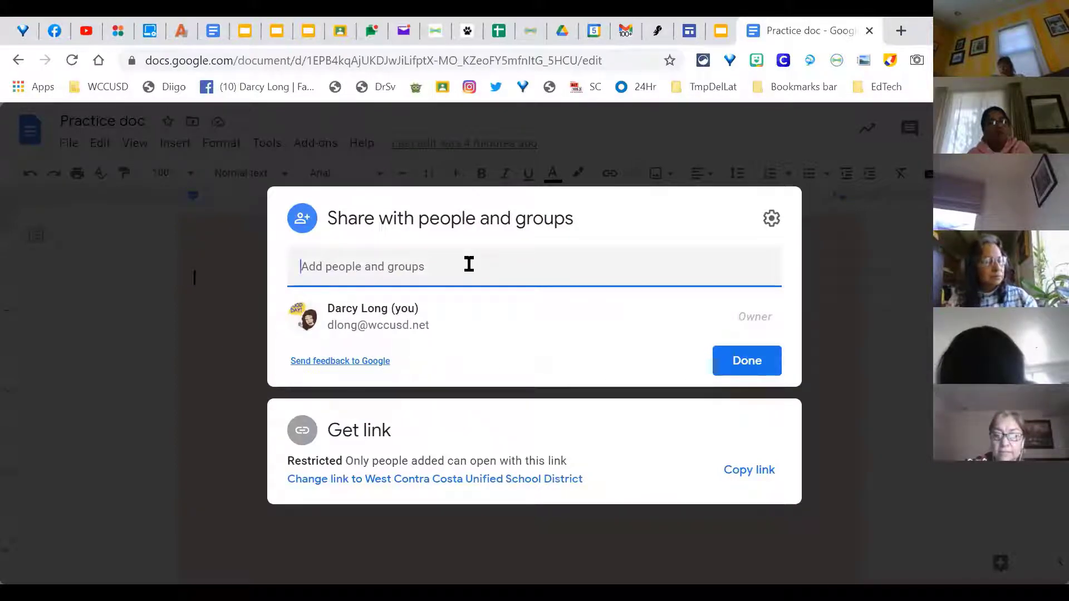
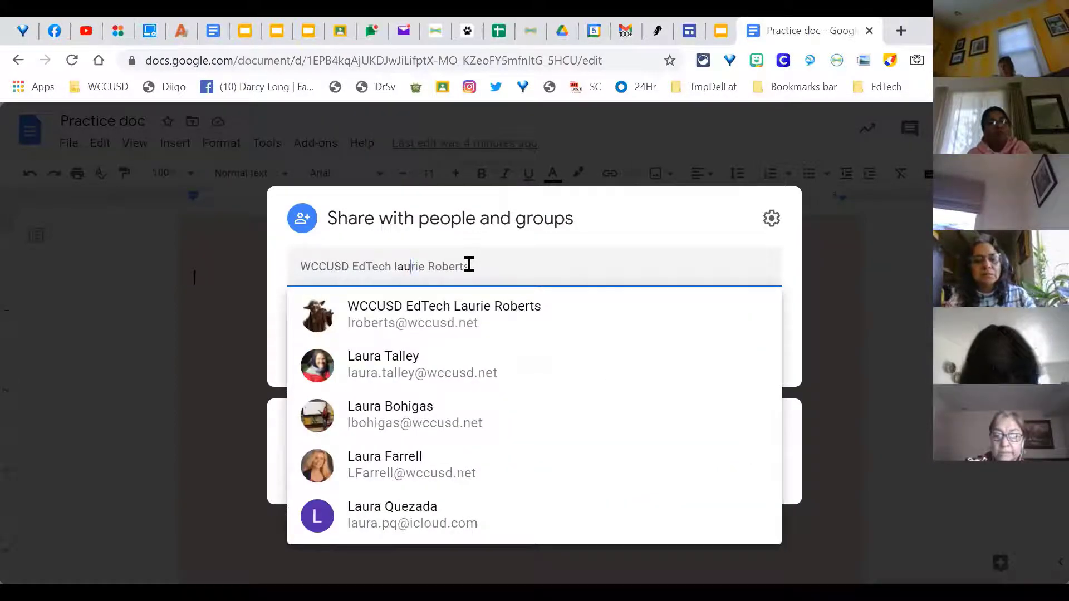
left_click(453, 329)
type("ennie")
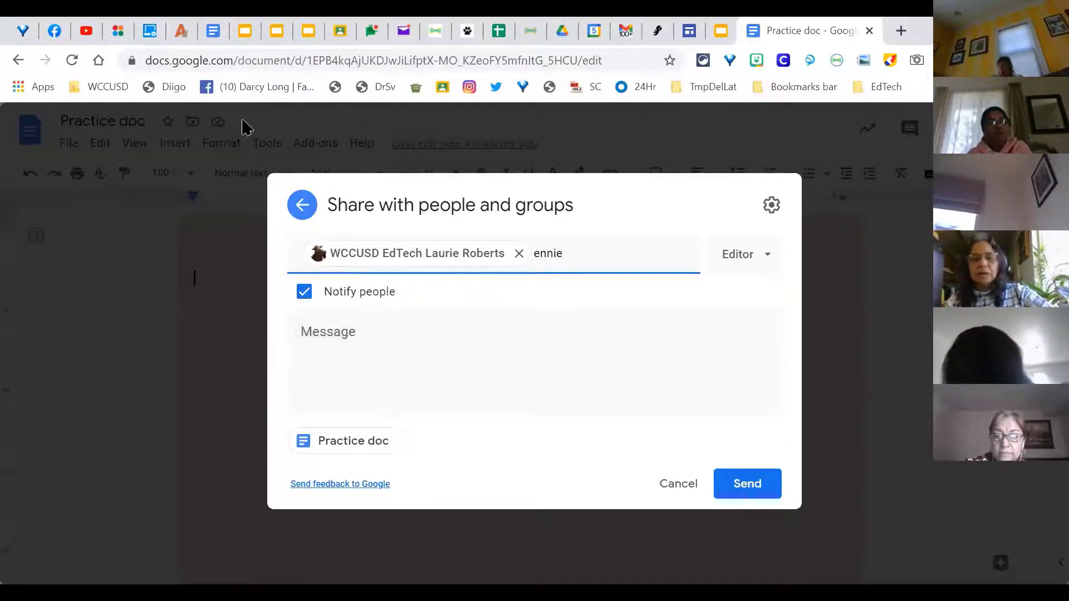
key("BackSpace")
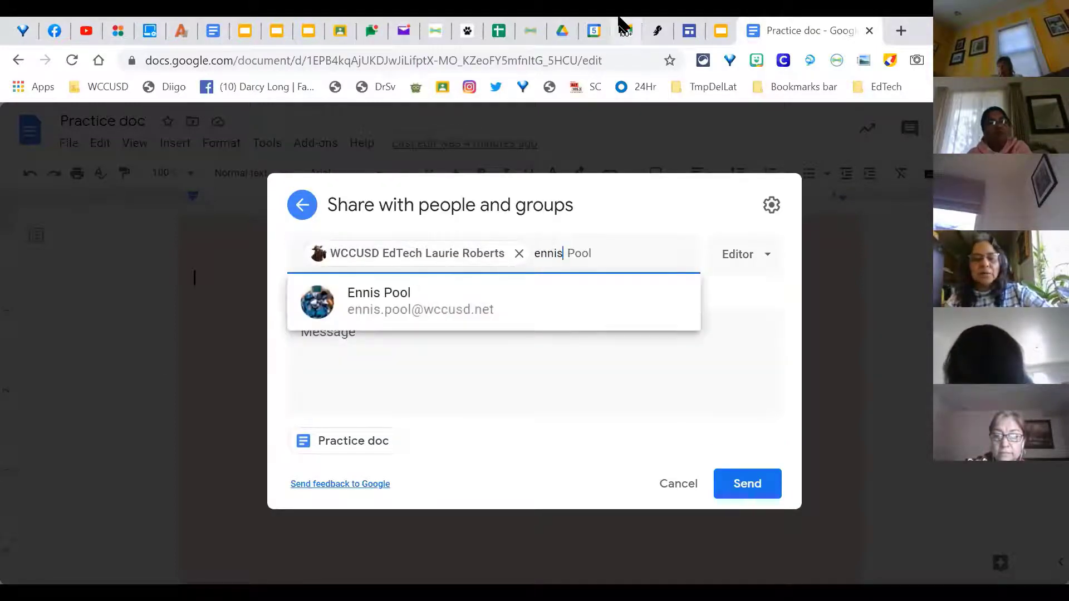
left_click(382, 320)
type("perry")
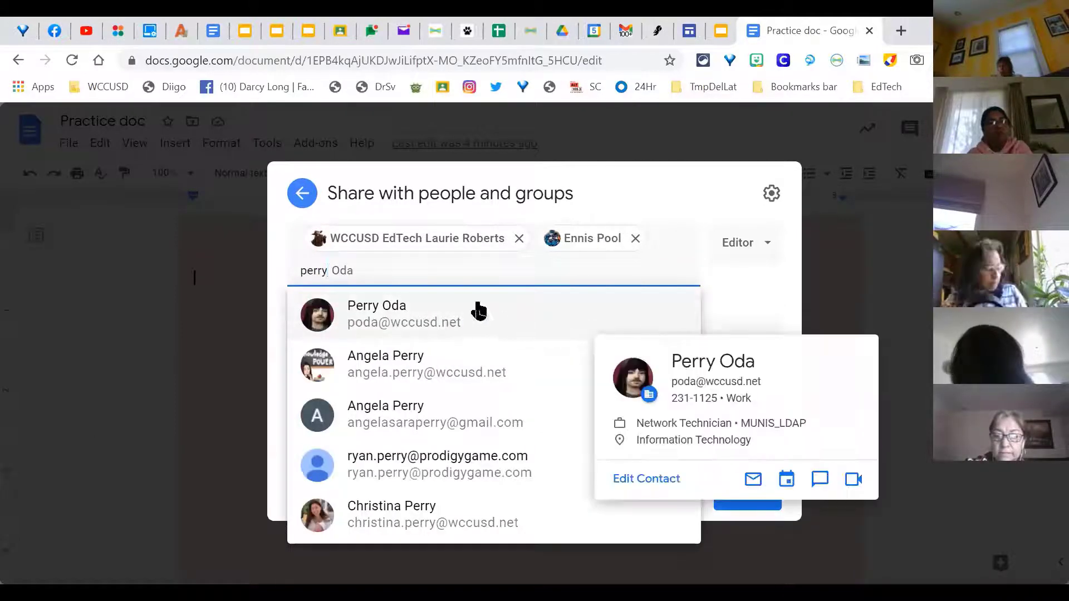
left_click(473, 309)
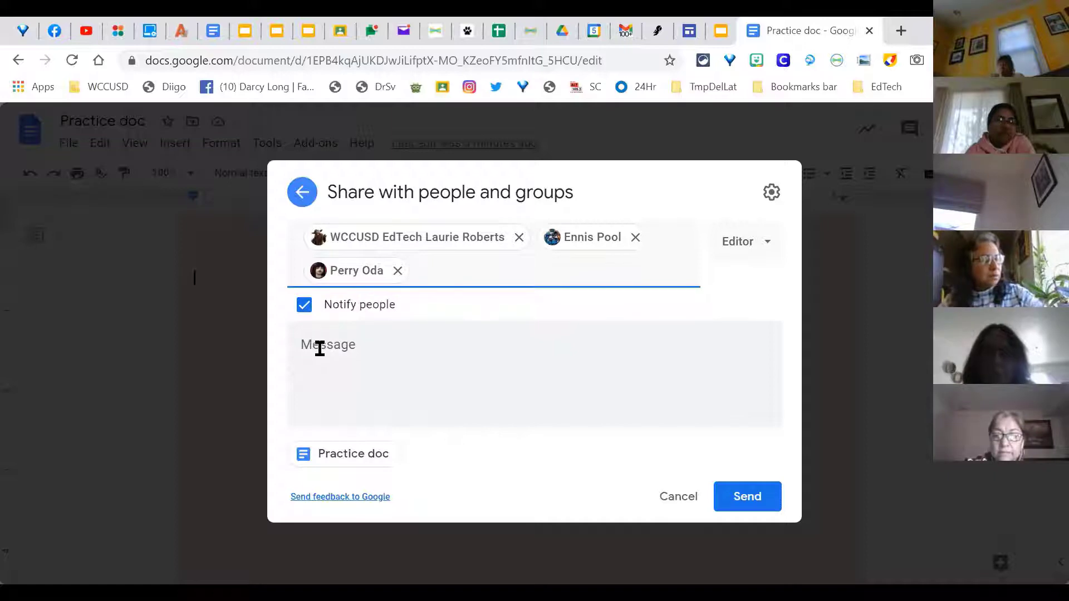
Step: Add the note 'Here is a practice doc I'm sharing with you', keep Editor, and send
left_click(320, 349)
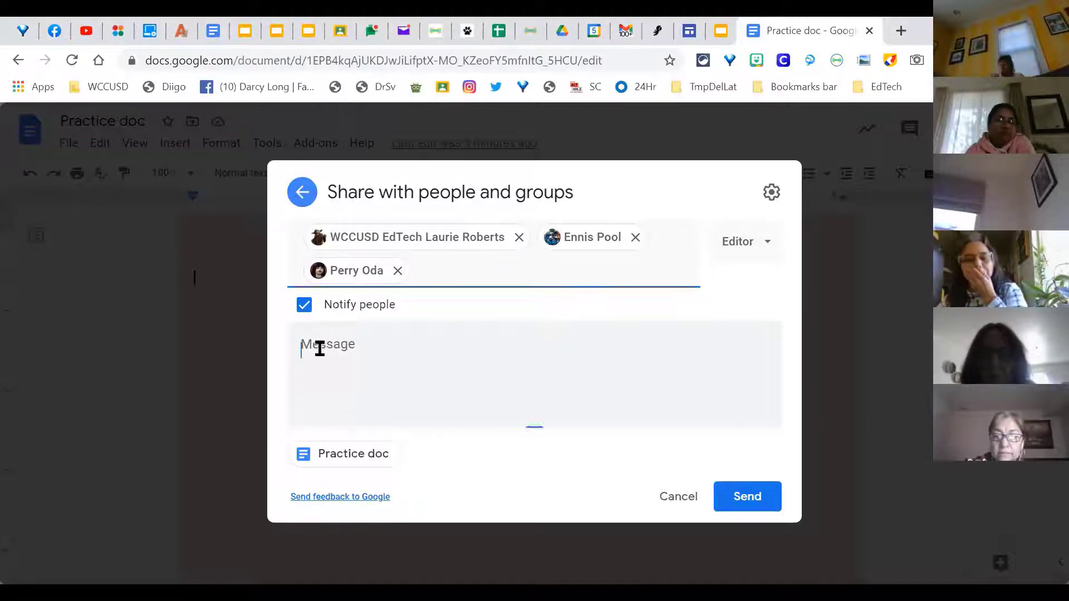
type("He")
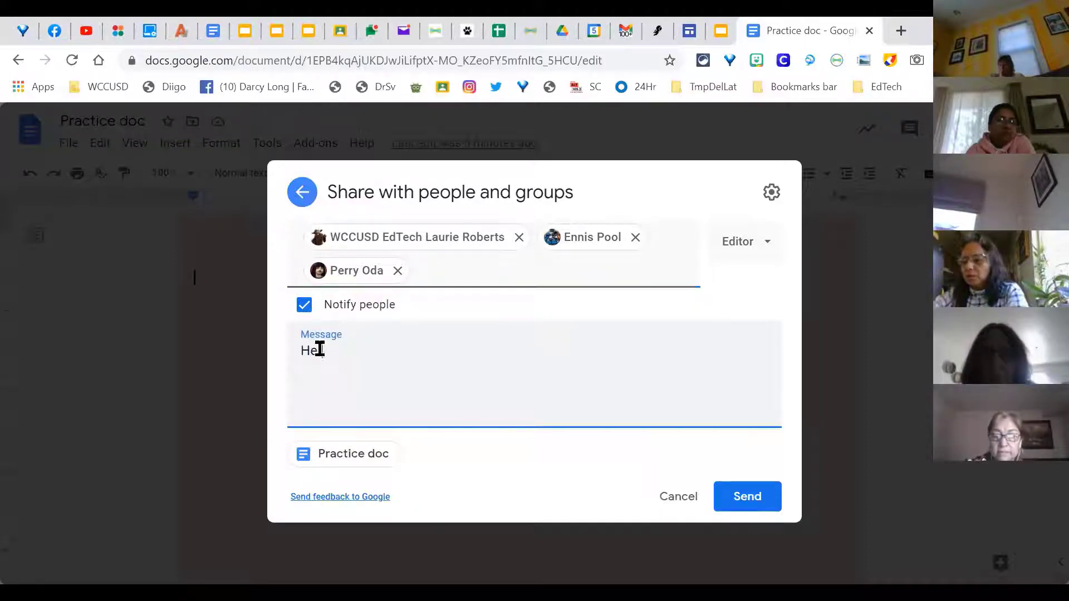
type("re is a pra")
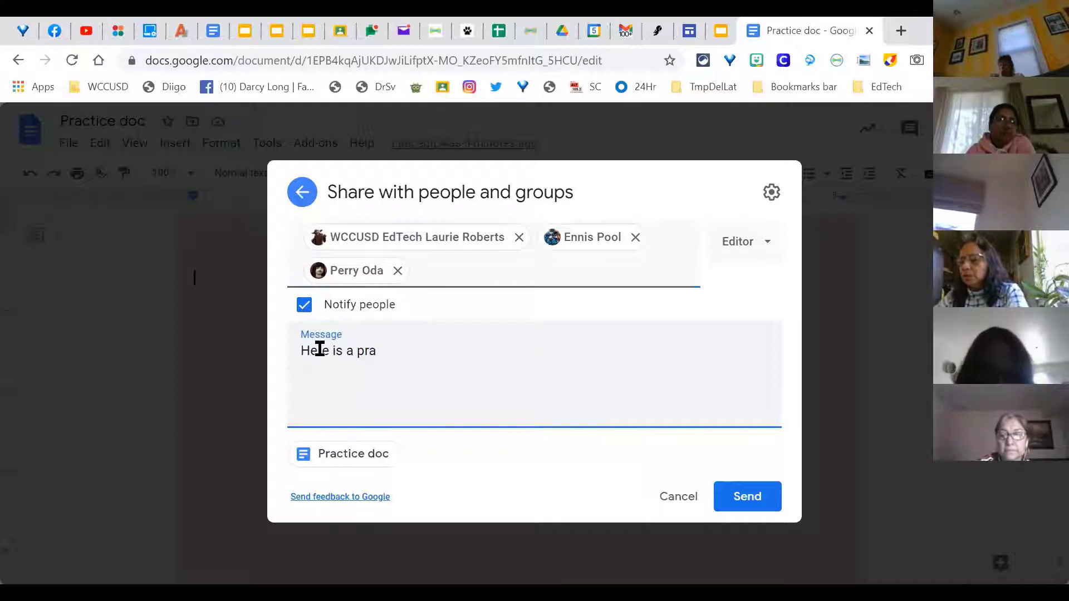
type("ctice doc I'm sharing with yo")
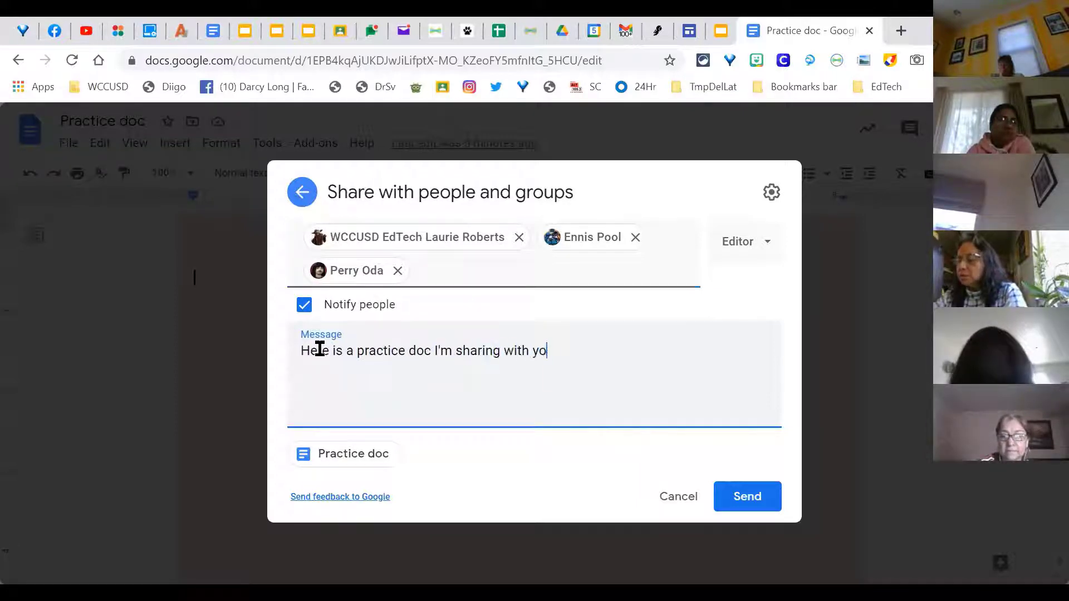
type("u.")
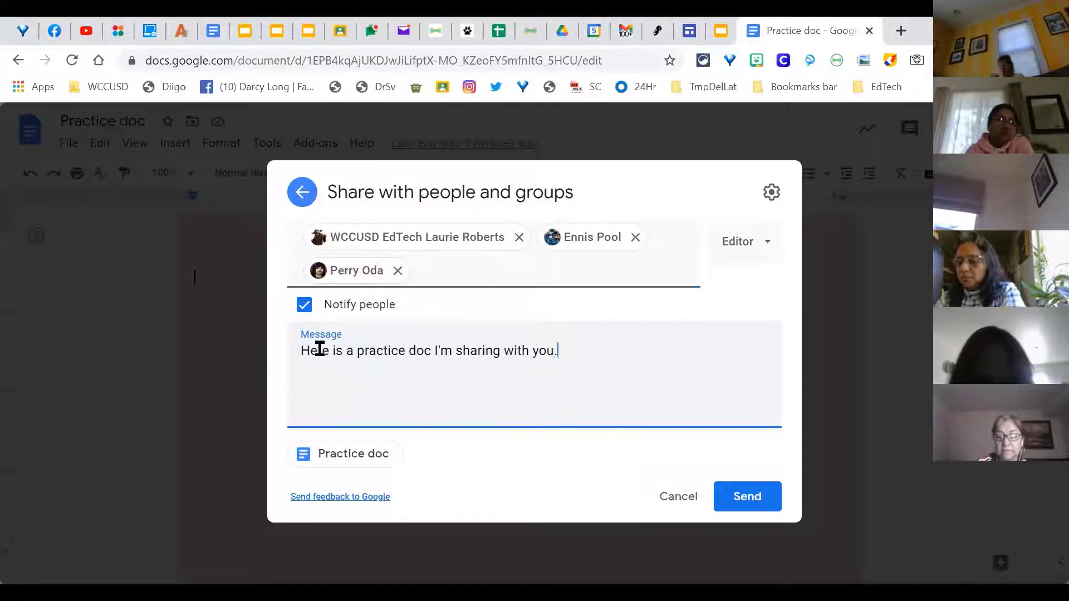
left_click(756, 251)
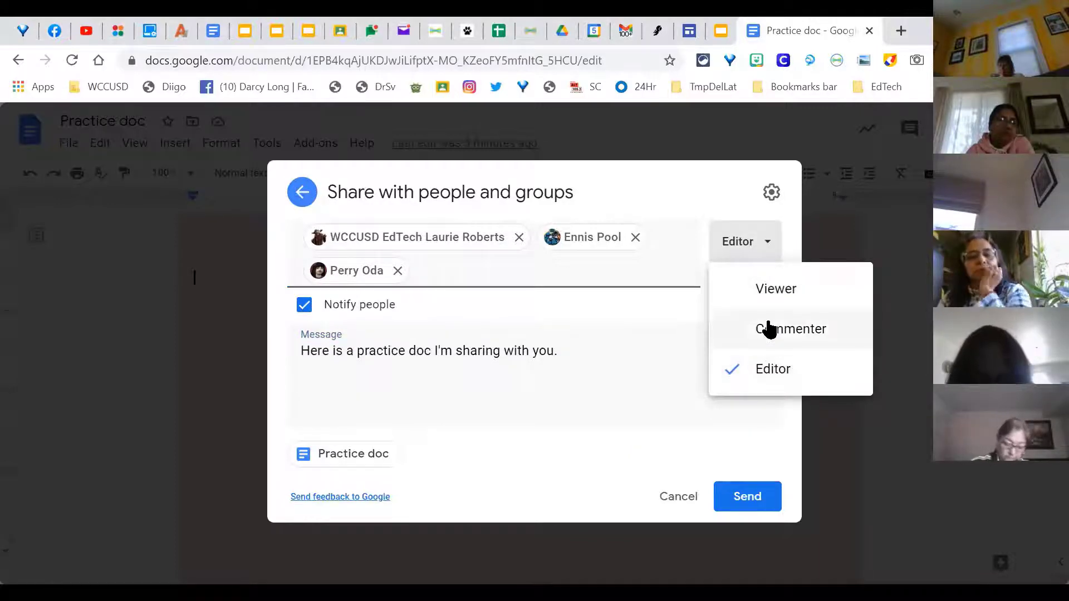
left_click(764, 372)
left_click(653, 357)
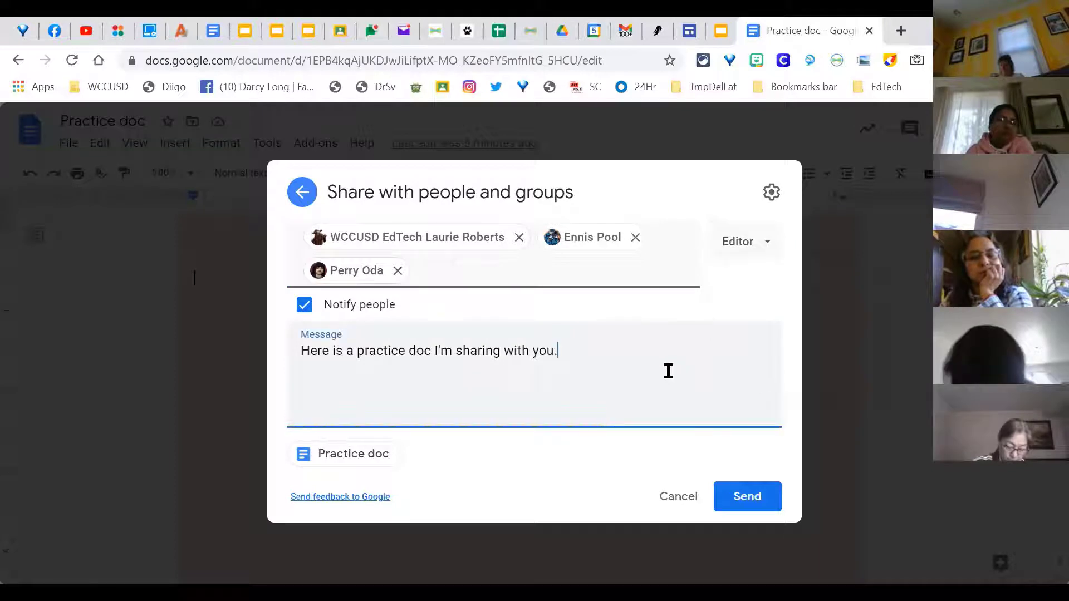
left_click(746, 497)
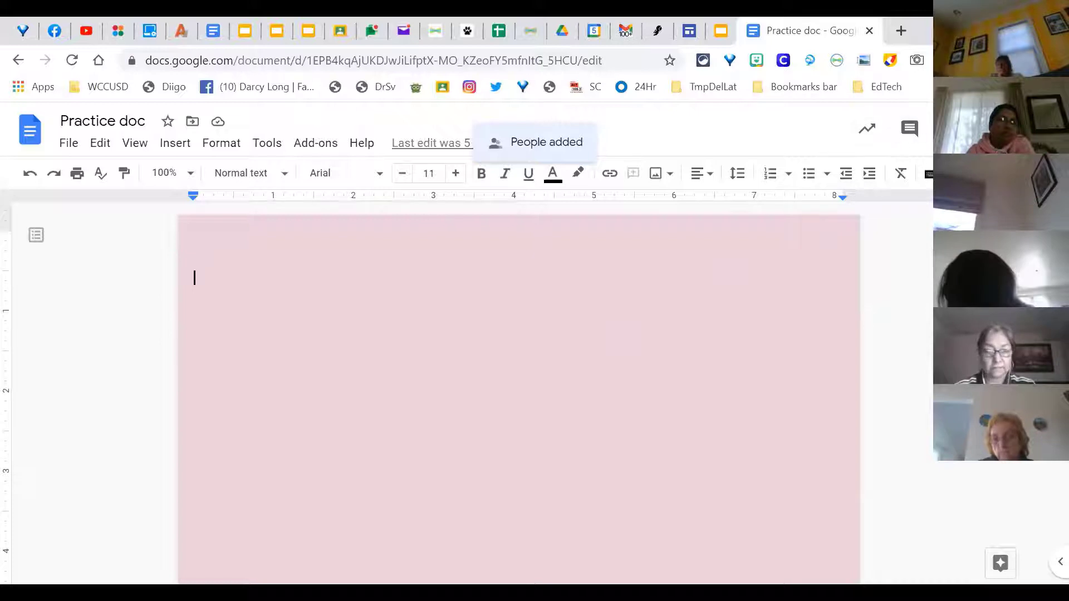
Step: Restrict Practice doc's link to West Contra Costa Unified School District with Viewer access
left_click(978, 128)
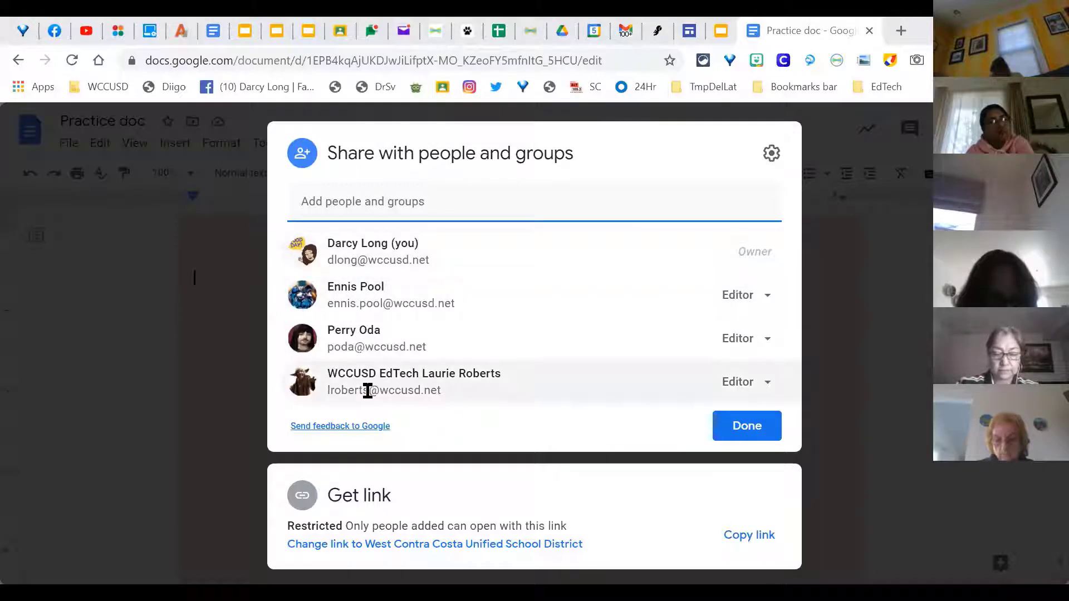
left_click(360, 545)
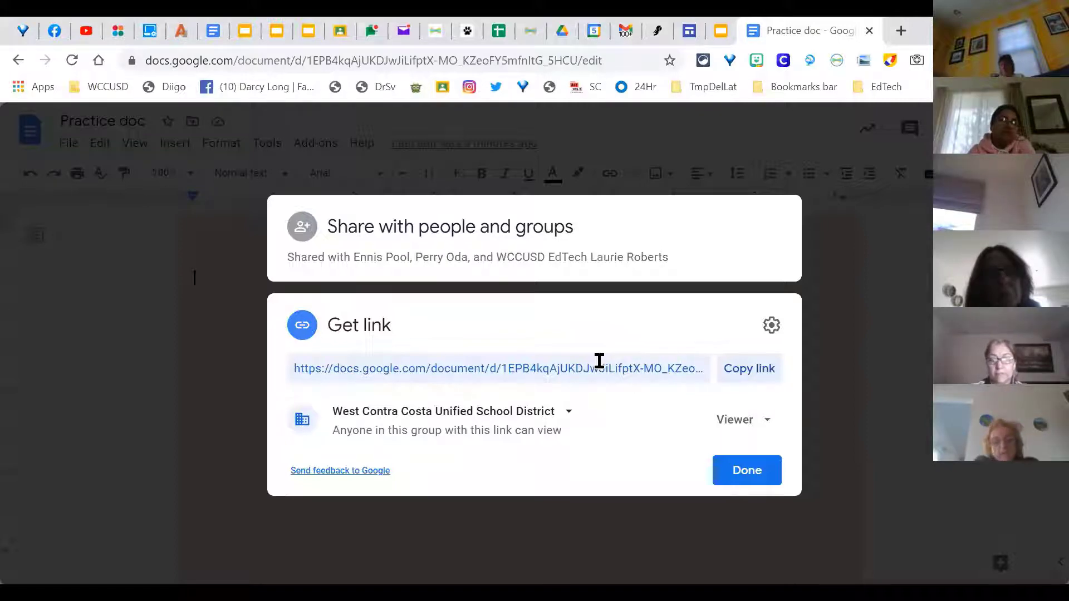
Step: Keep the link limited to the school district, change its role from Viewer to Commenter, and close sharing
left_click(567, 413)
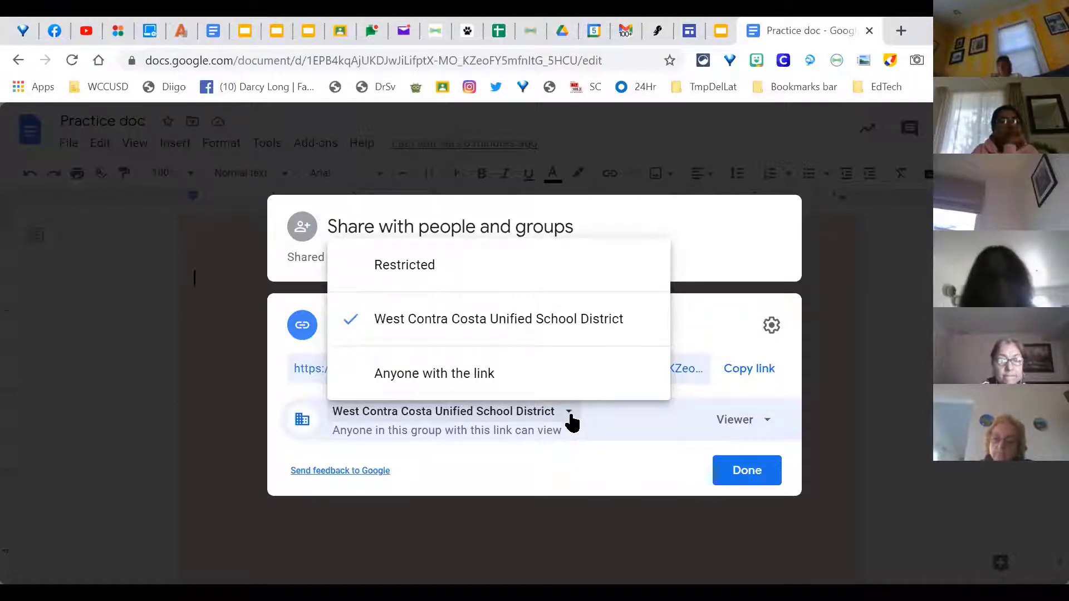
left_click(520, 390)
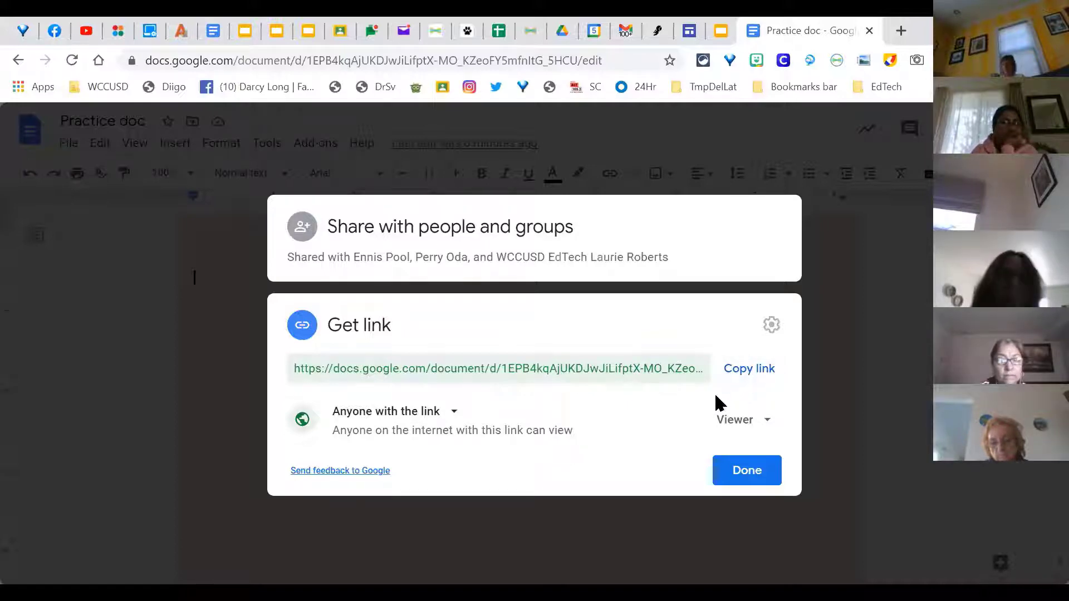
left_click(772, 436)
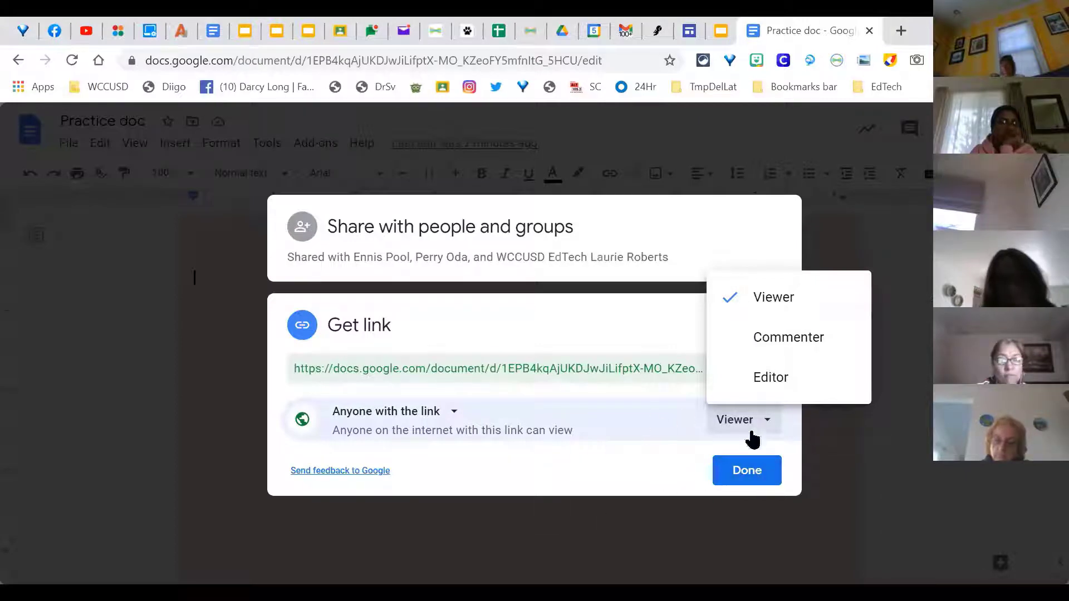
left_click(443, 422)
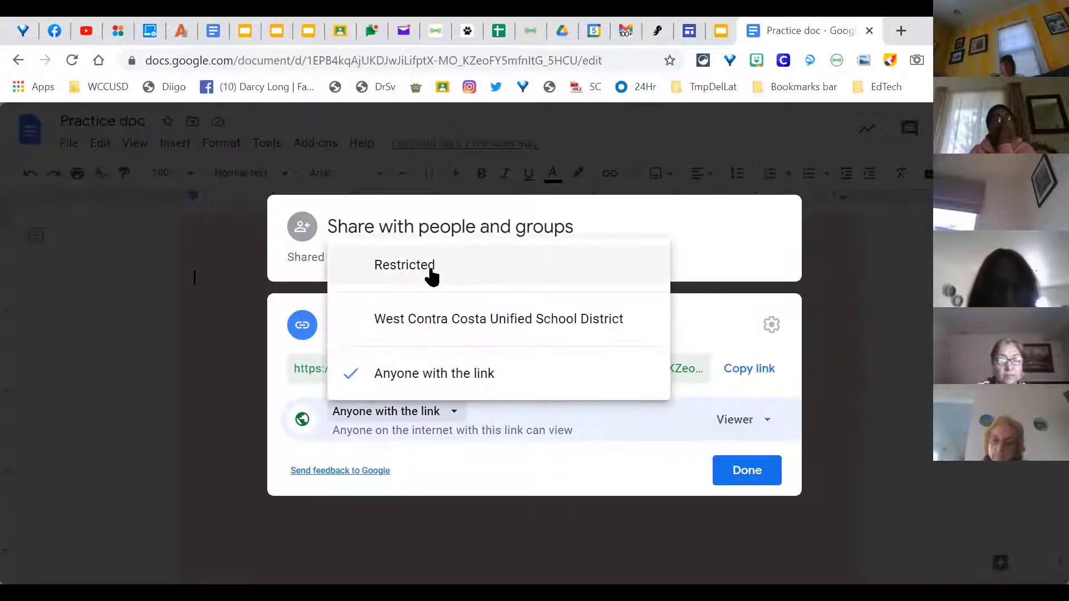
left_click(418, 305)
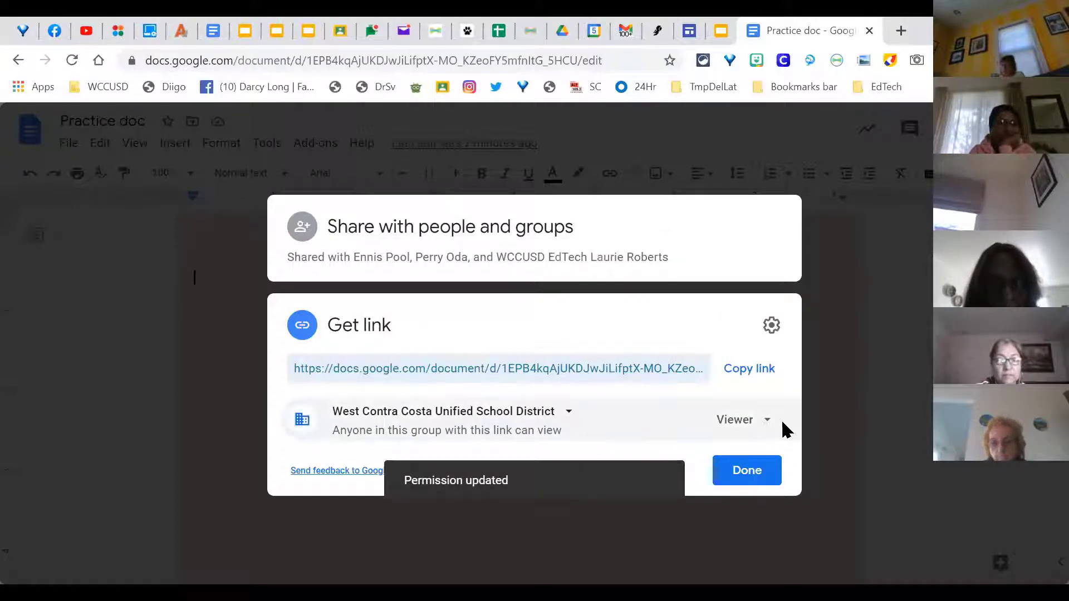
left_click(739, 420)
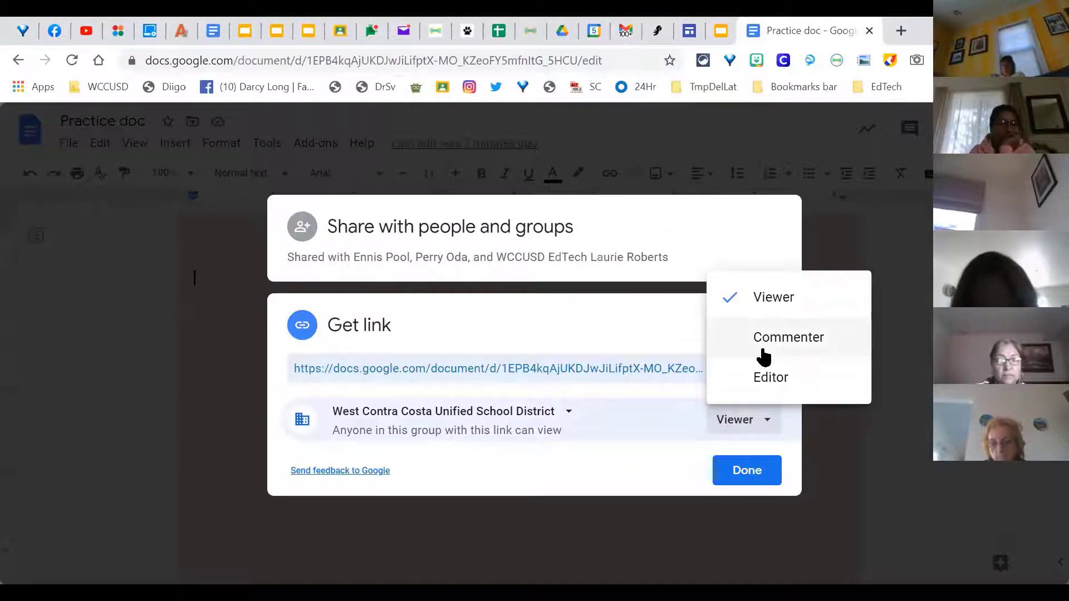
left_click(764, 351)
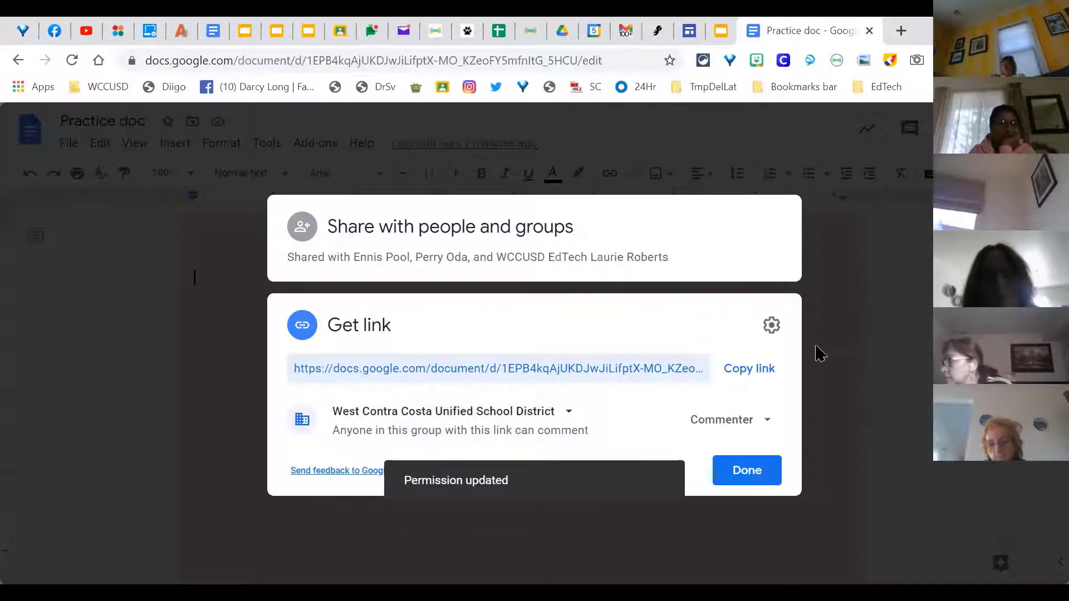
left_click(745, 473)
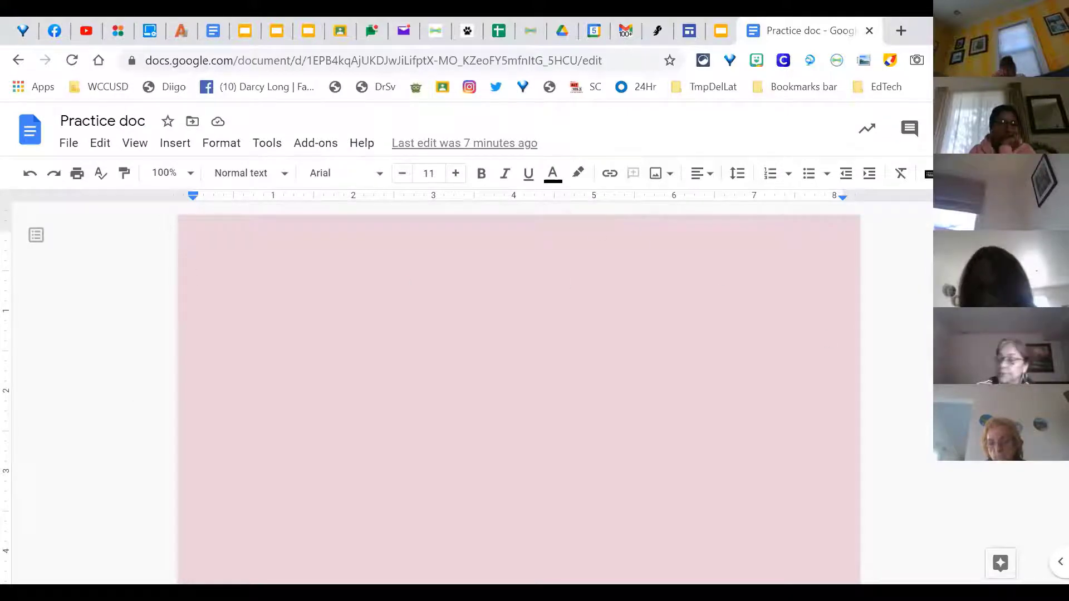
Step: Copy Practice doc's district commenter link from the Share dialog, then dismiss the dialog
left_click(979, 129)
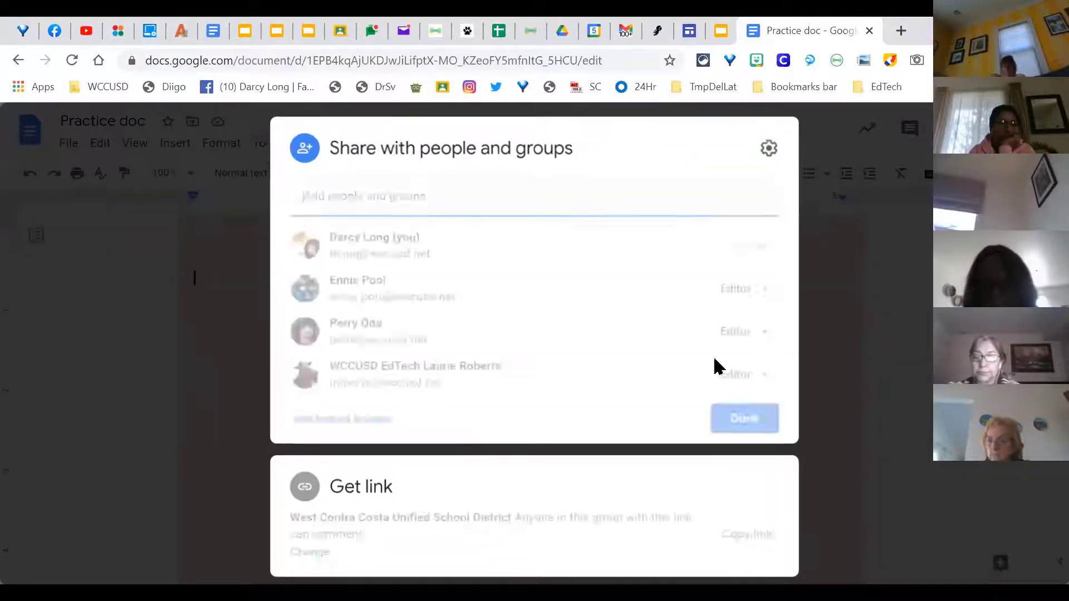
left_click(761, 549)
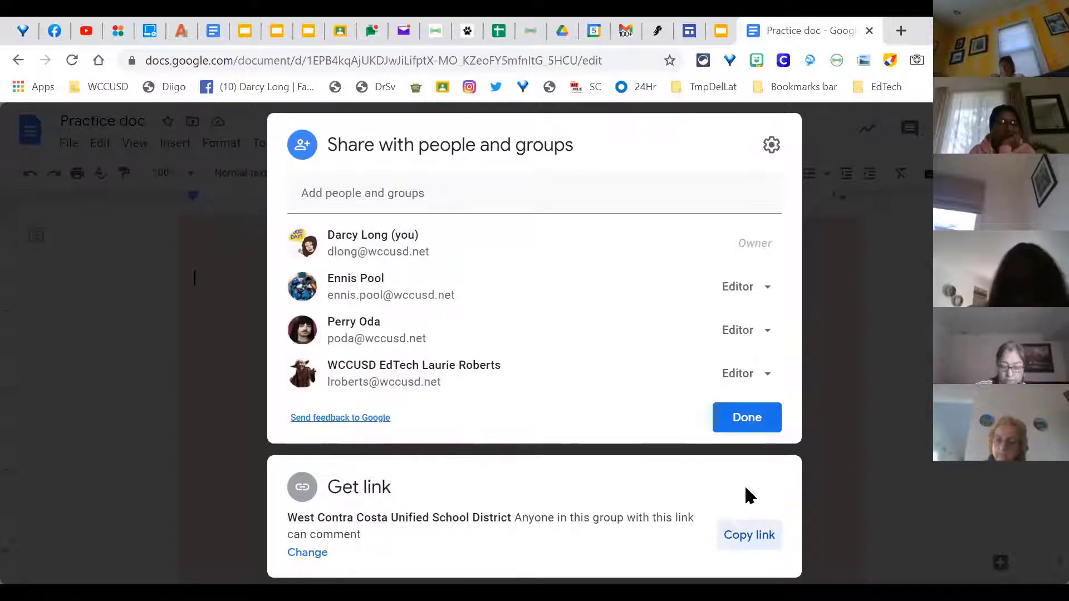
left_click(848, 472)
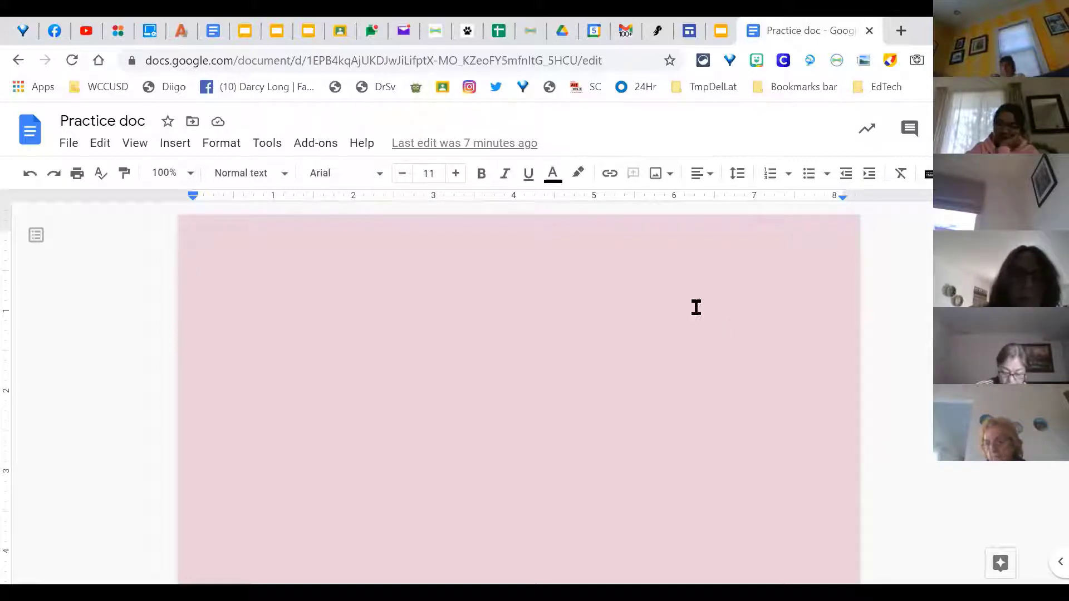
Step: Present the Classified Champions of Google/Google for All 2021 deck full screen in Google Slides
left_click(717, 33)
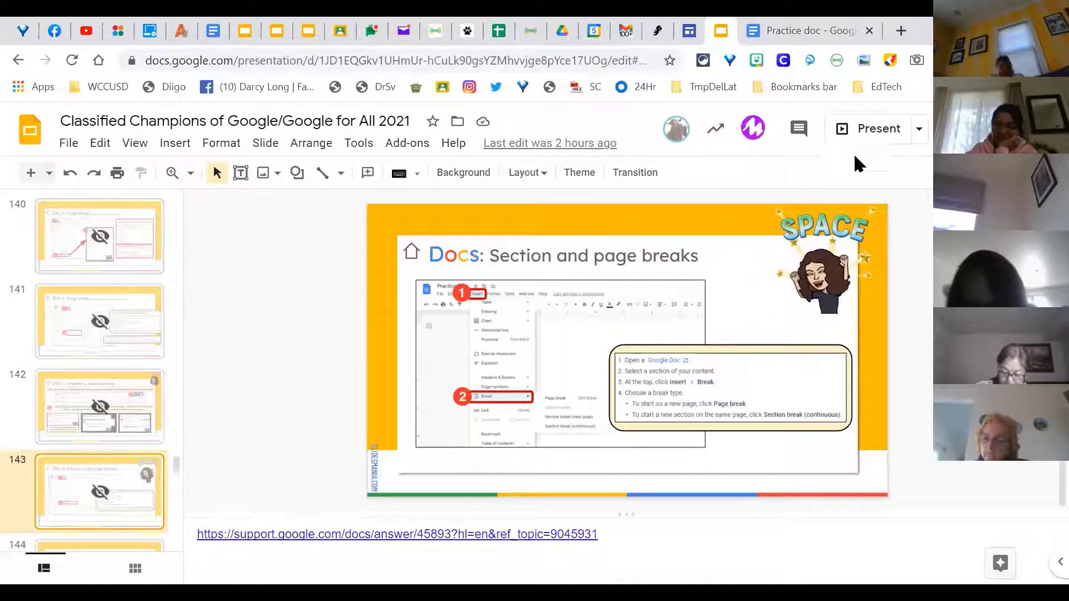
left_click(877, 129)
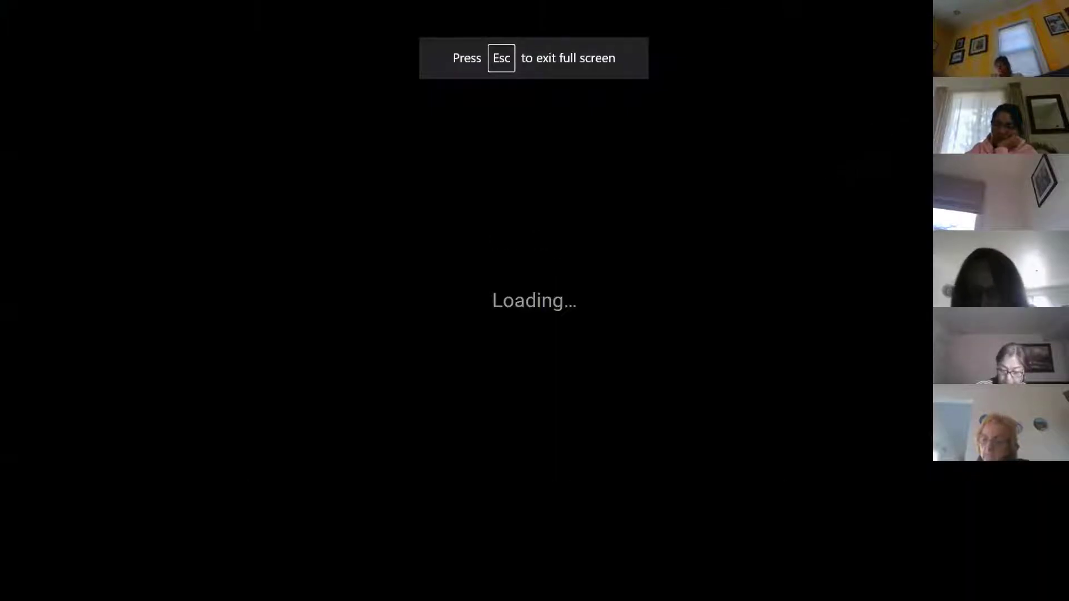
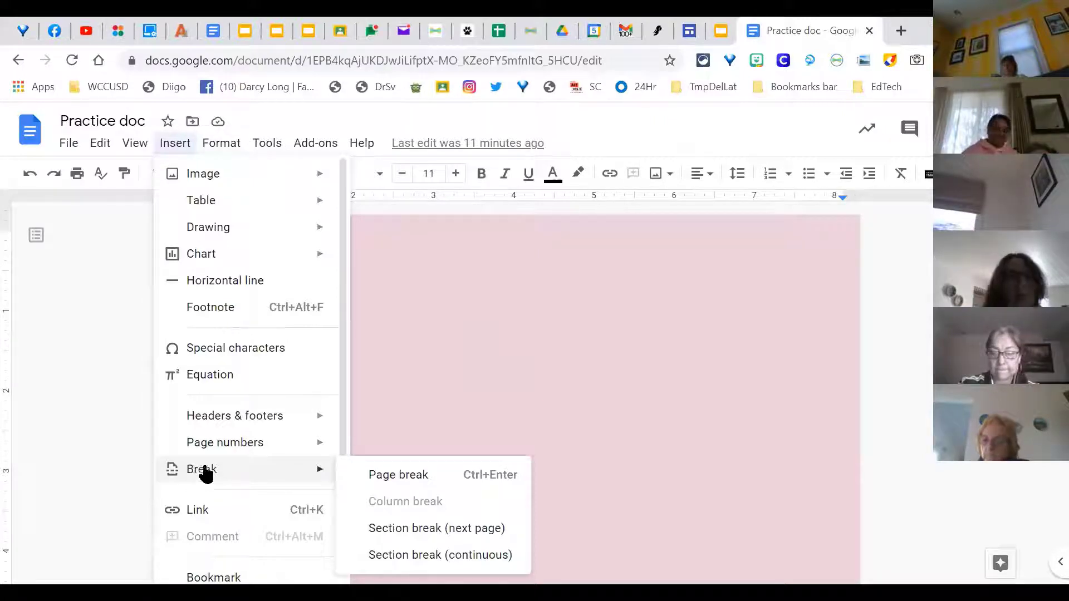
Step: Close the Insert menu and browse the paragraph styles, leaving the page in Normal text
left_click(532, 367)
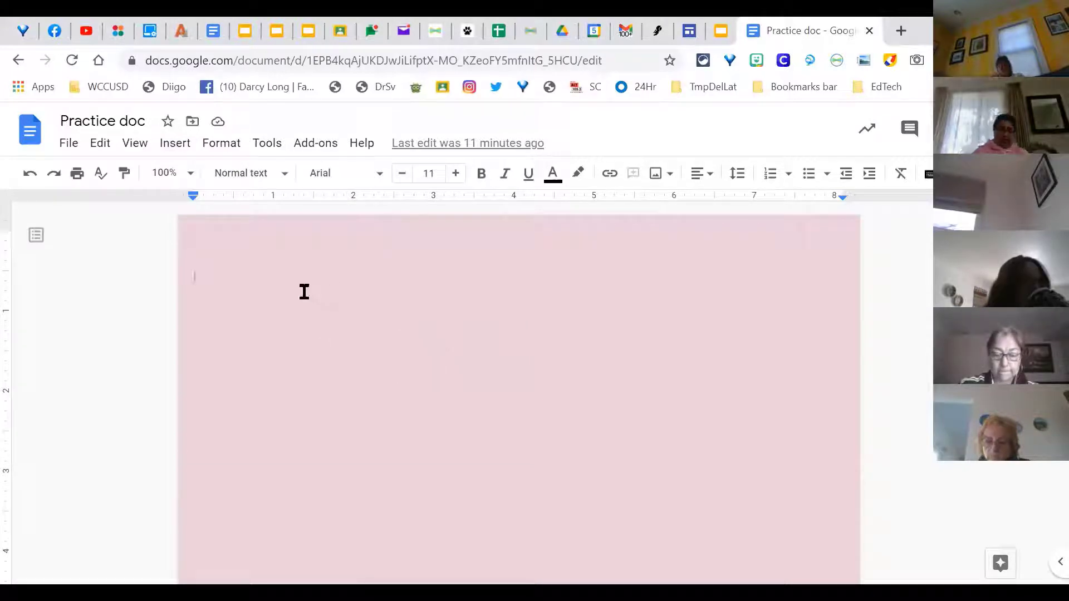
left_click(284, 174)
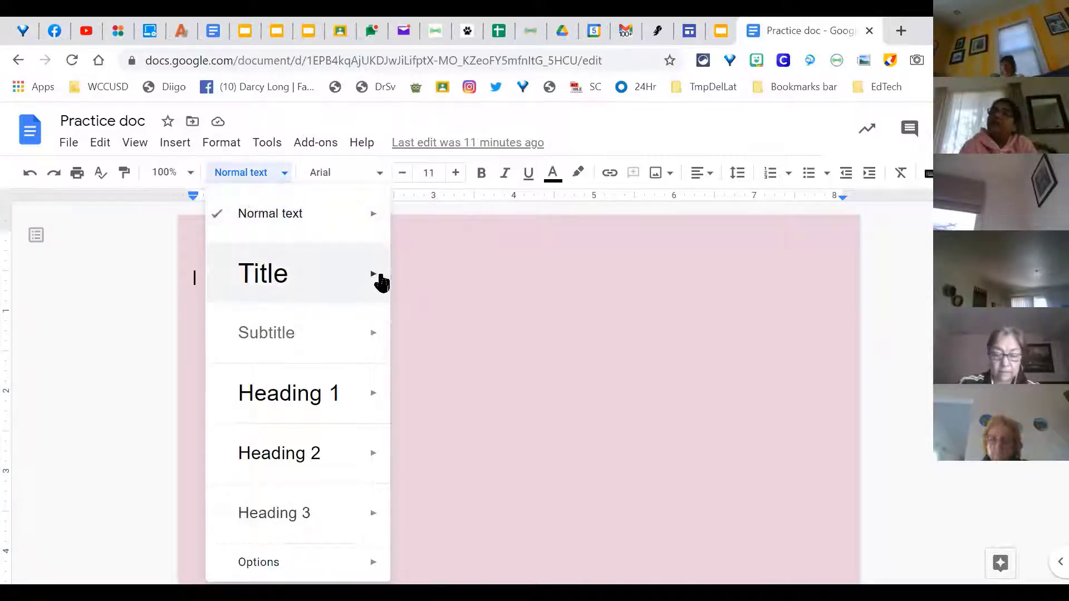
mouse_move(374, 281)
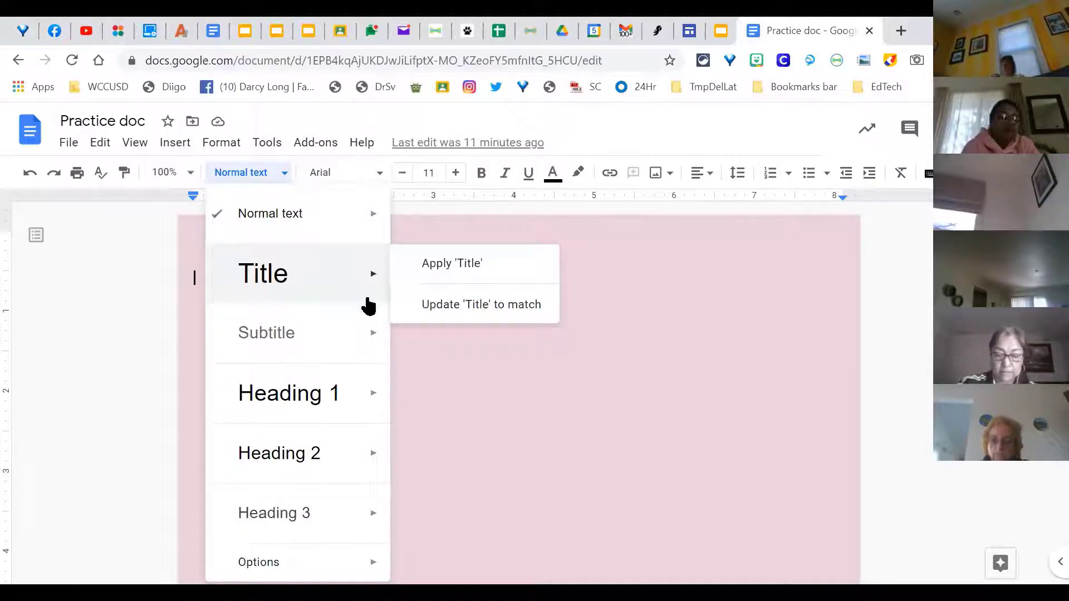
mouse_move(303, 383)
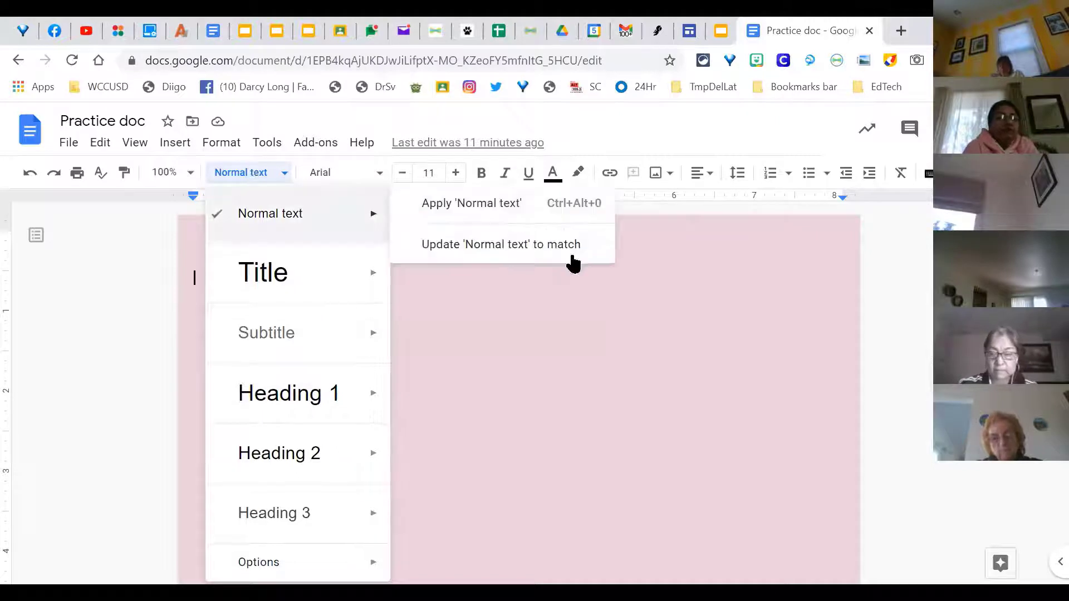
left_click(501, 303)
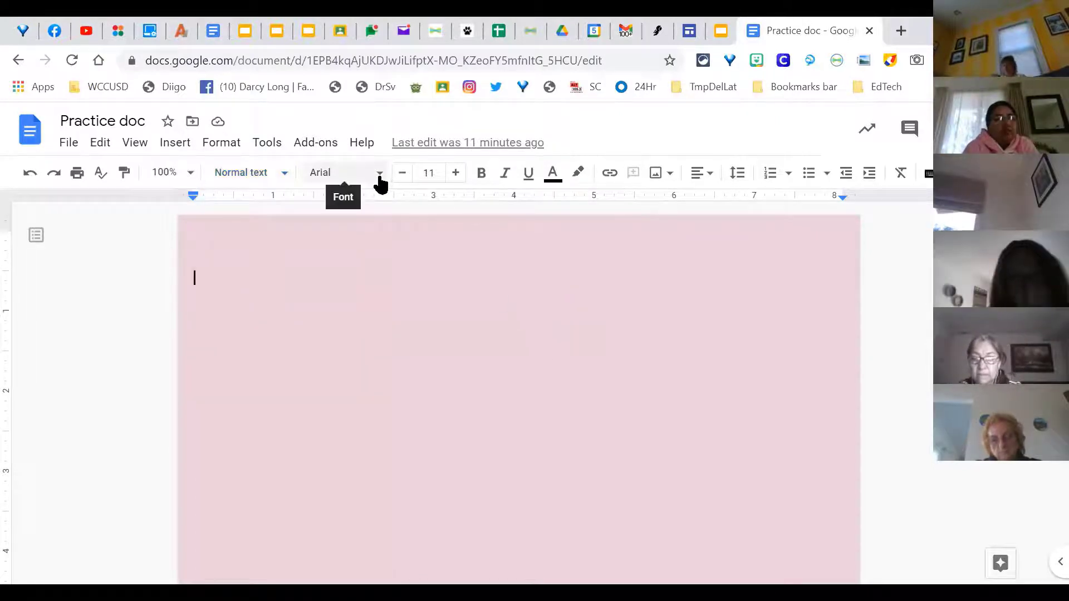
left_click(377, 175)
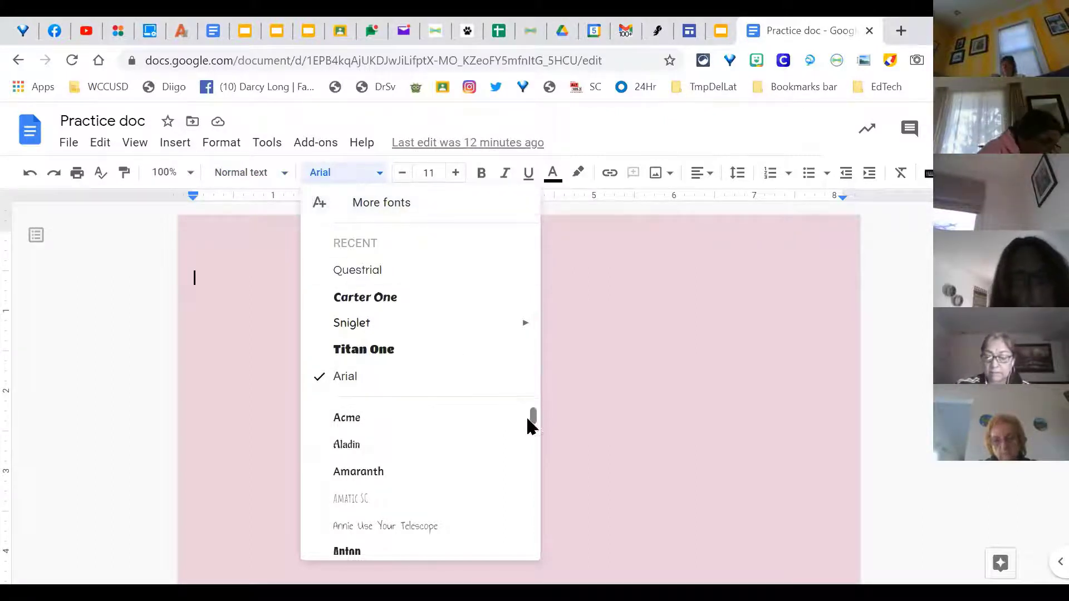
left_click_drag(534, 419, 544, 362)
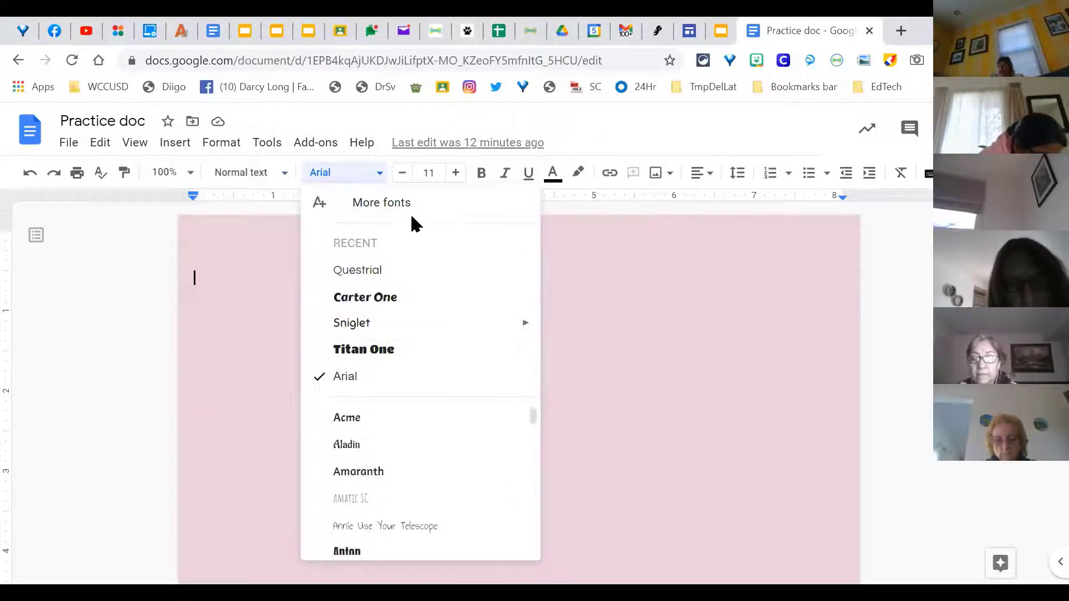
left_click(384, 205)
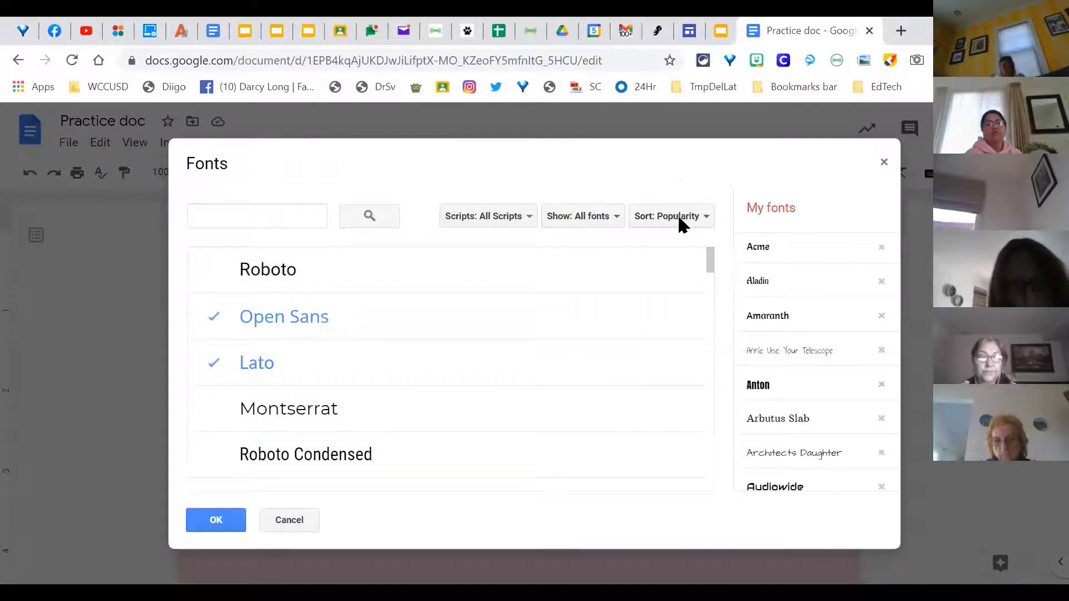
left_click_drag(710, 260, 714, 402)
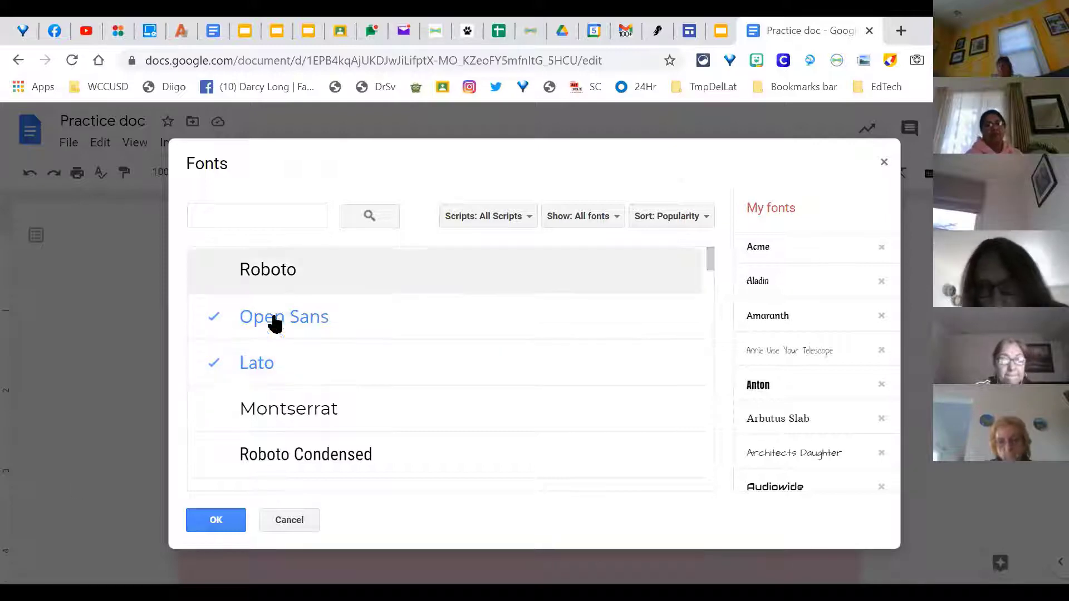
left_click(219, 520)
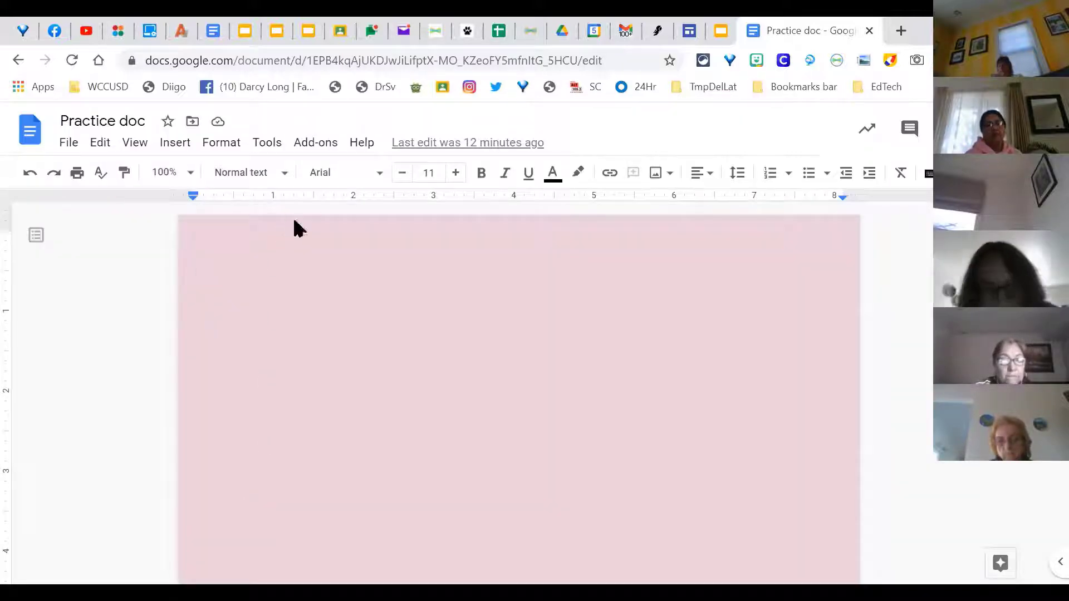
left_click(371, 183)
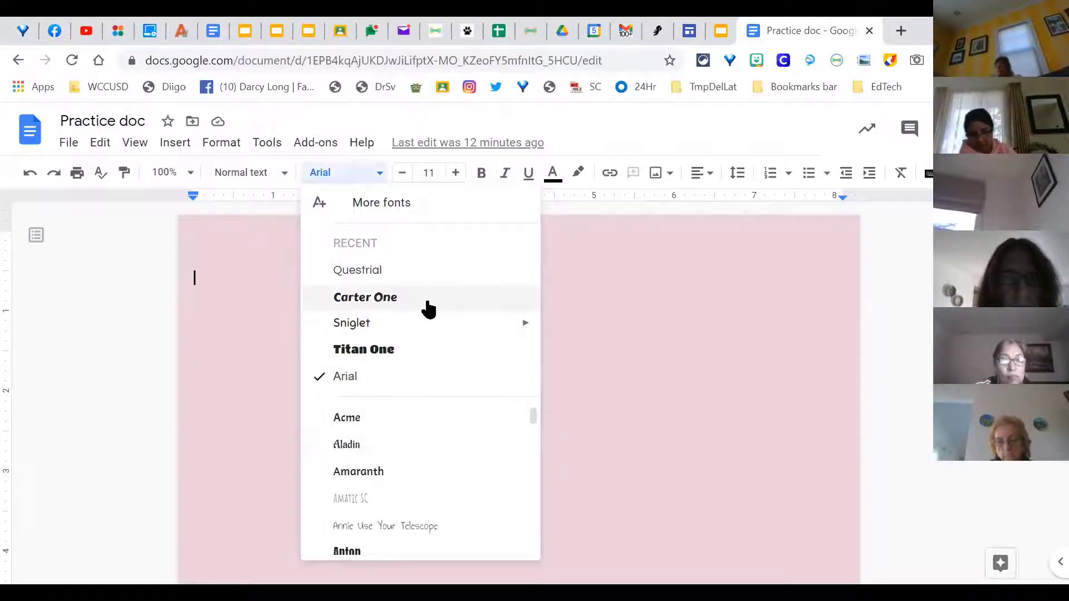
Step: Switch the font to Carter One and set the size to 15.5
left_click(429, 310)
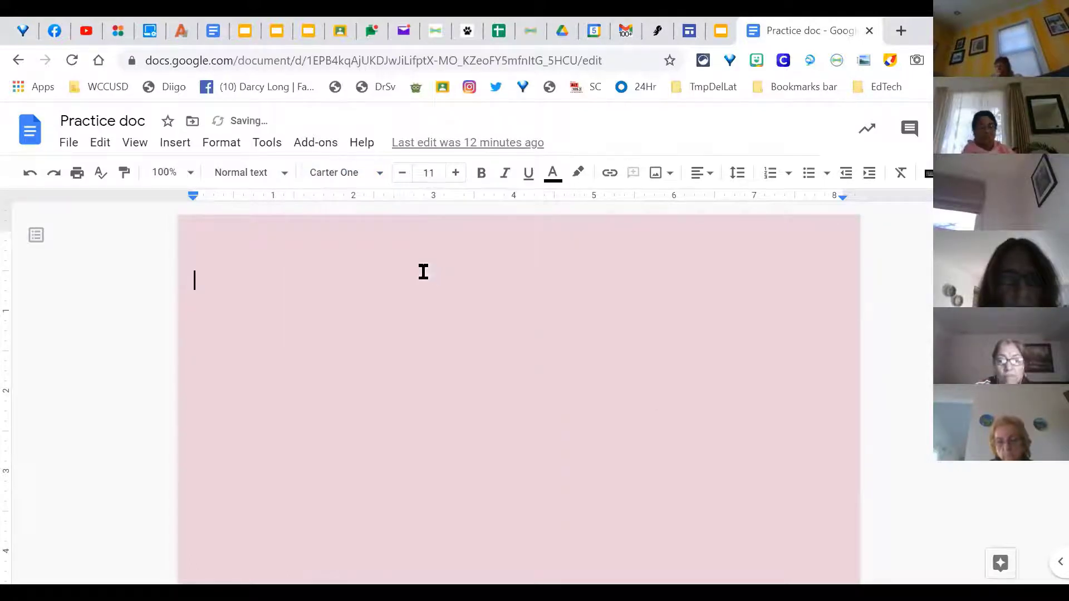
left_click(455, 173)
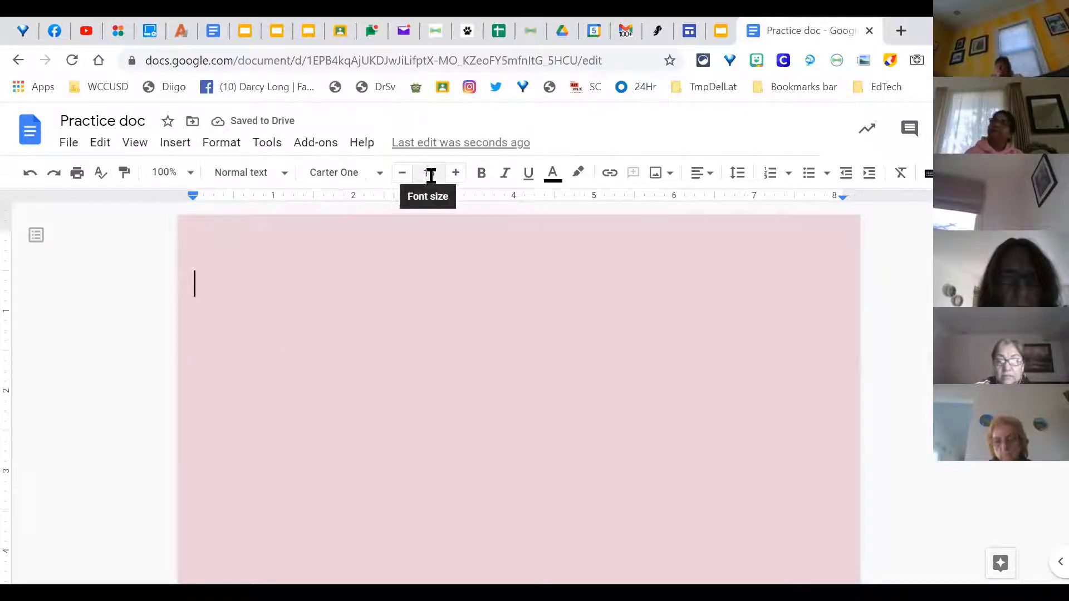
left_click(428, 173)
scroll(443, 472, "down", 3)
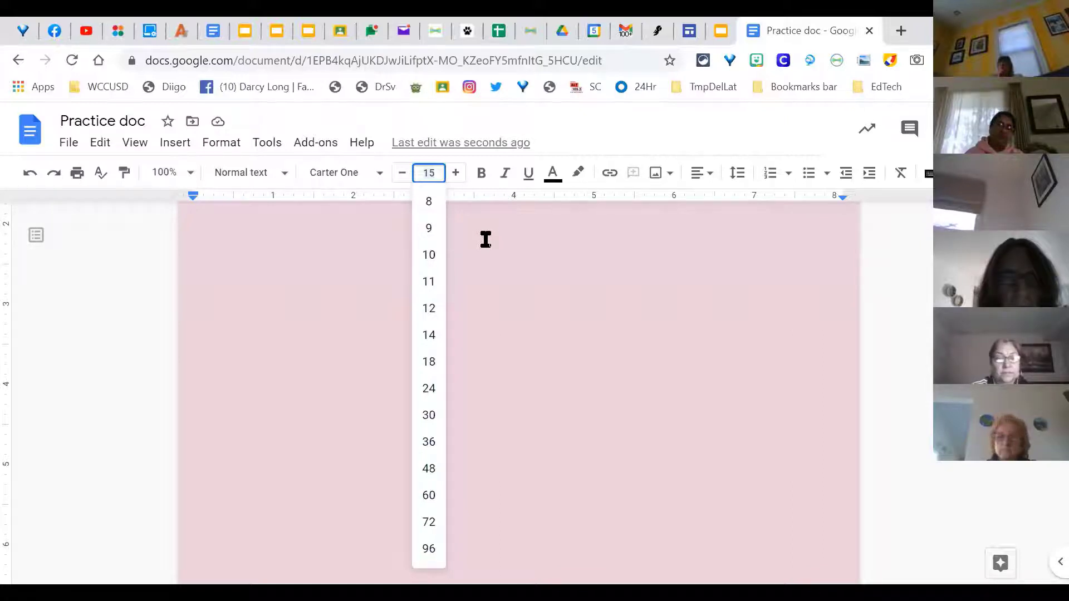
key("BackSpace")
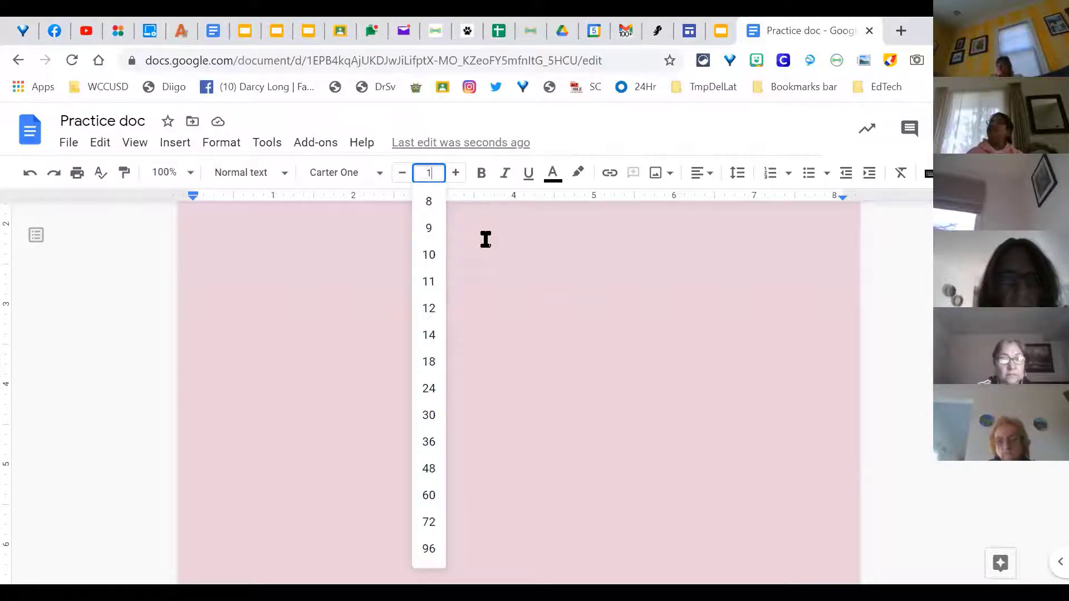
type("5.5")
key("Return")
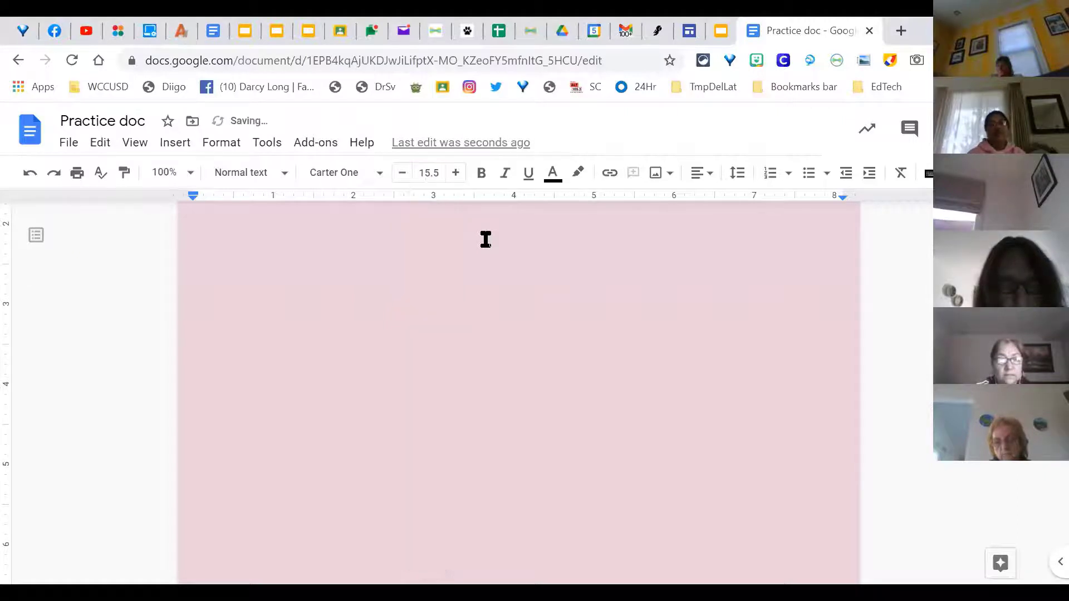
Step: Type 'Here is my fun text!!!!!' and select the whole line
scroll(346, 241, "up", 3)
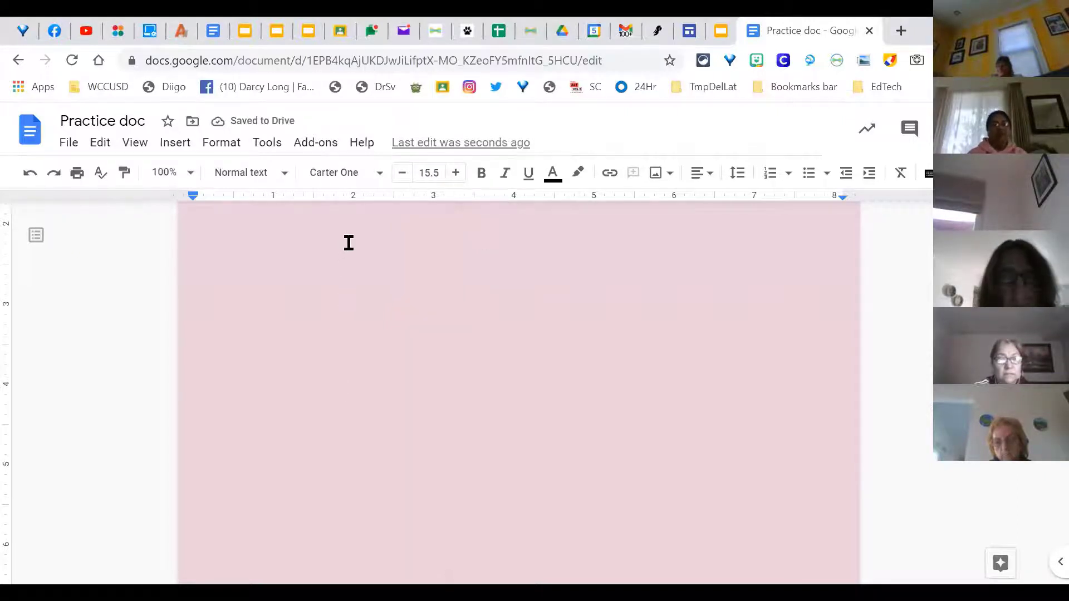
type("Here is ")
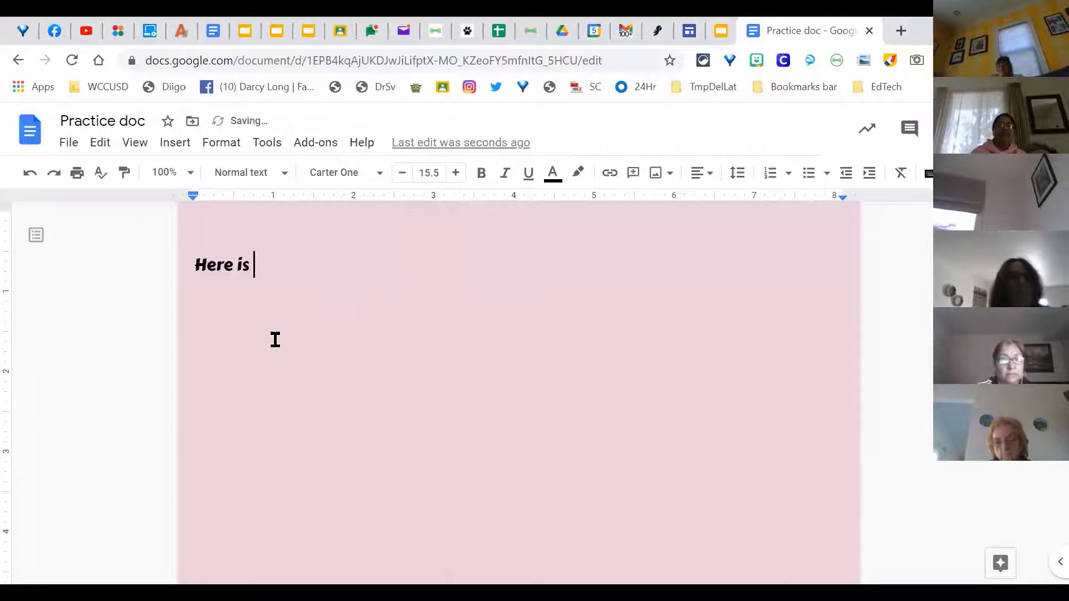
type("my fun text!!!!!")
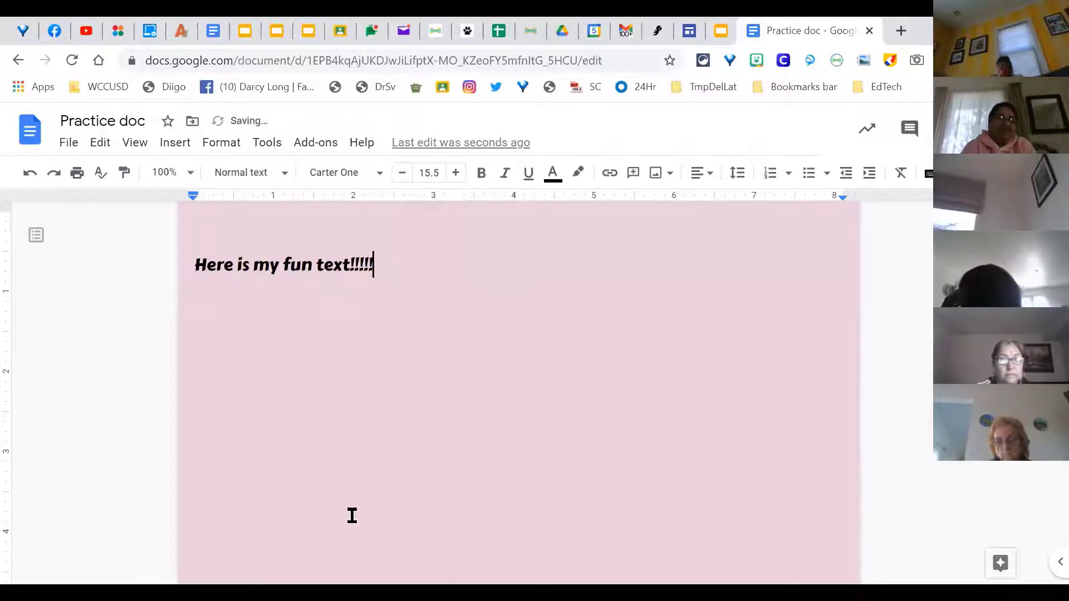
left_click_drag(387, 256, 269, 253)
left_click_drag(391, 265, 184, 265)
left_click(426, 172)
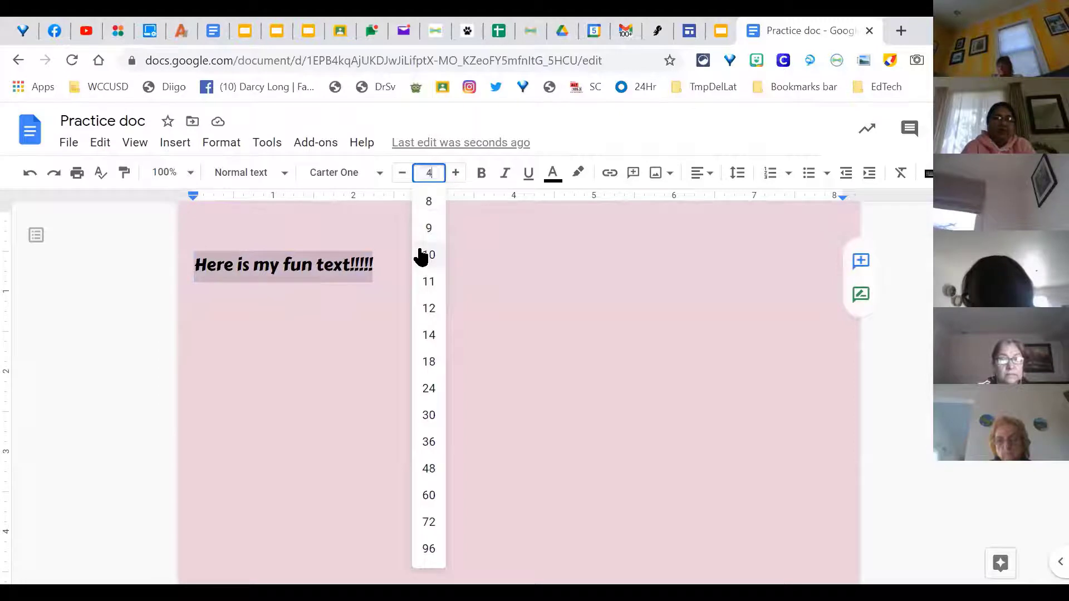
Step: Make the heading 48 pt, bold, italic and underlined
key("Return")
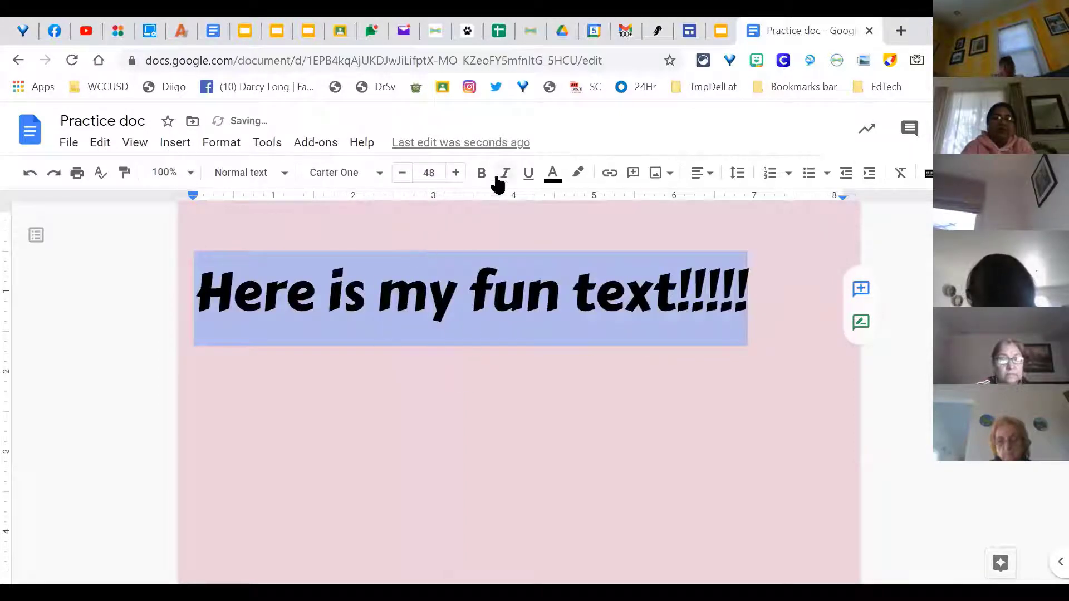
left_click(485, 177)
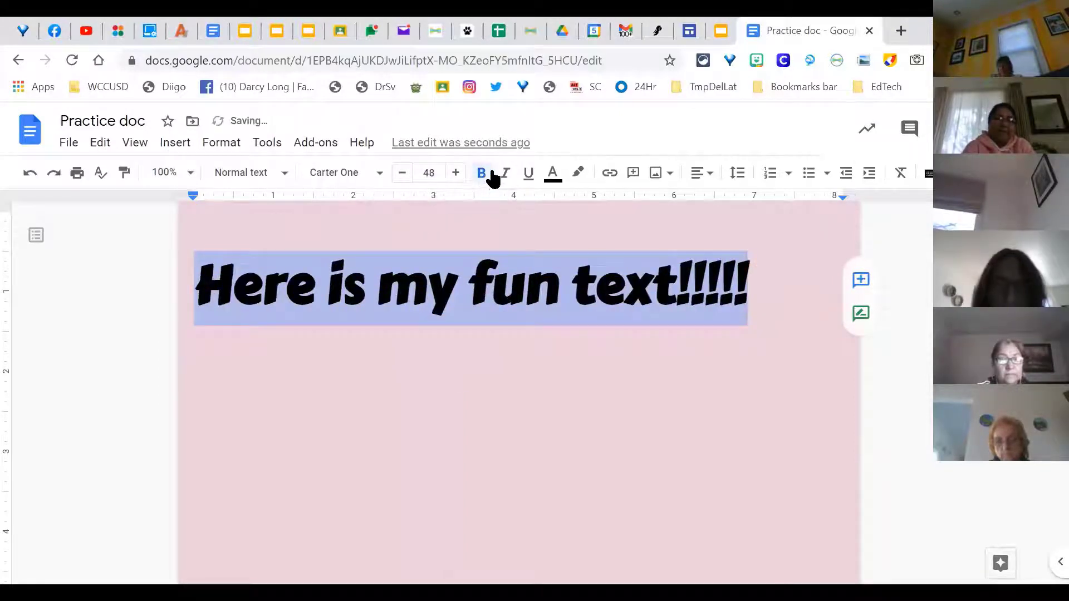
left_click(505, 176)
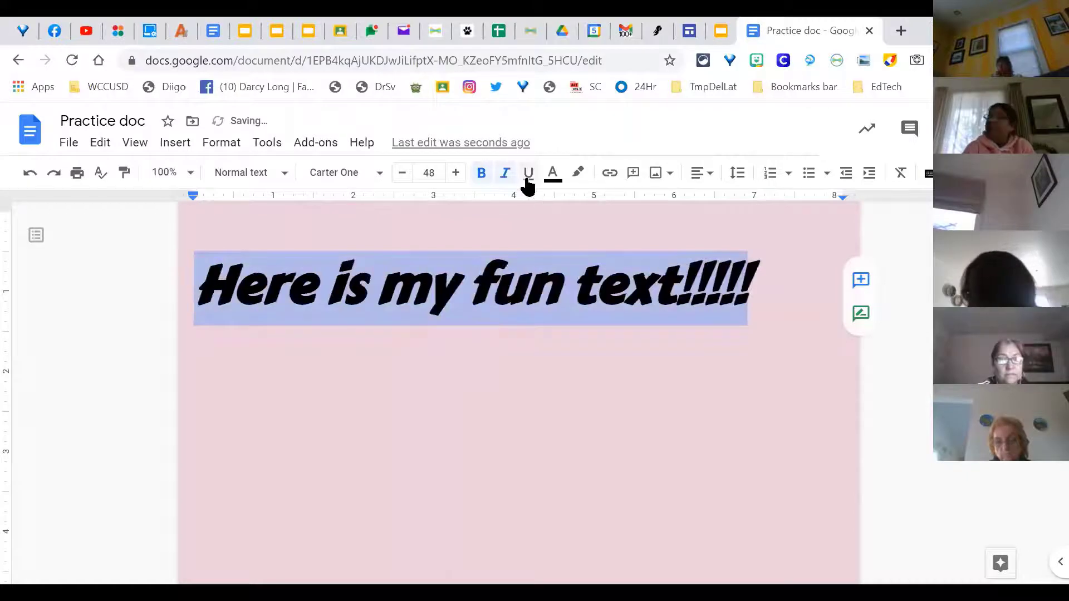
left_click(527, 177)
Step: Color the heading blue with a cyan highlight and start a new line below it
left_click(554, 177)
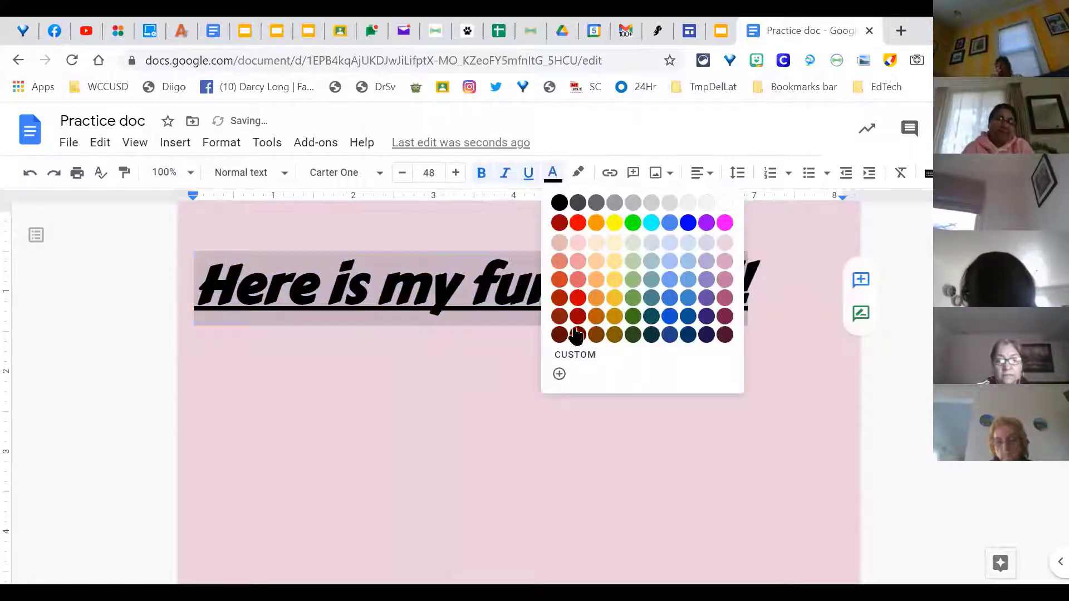
left_click(593, 358)
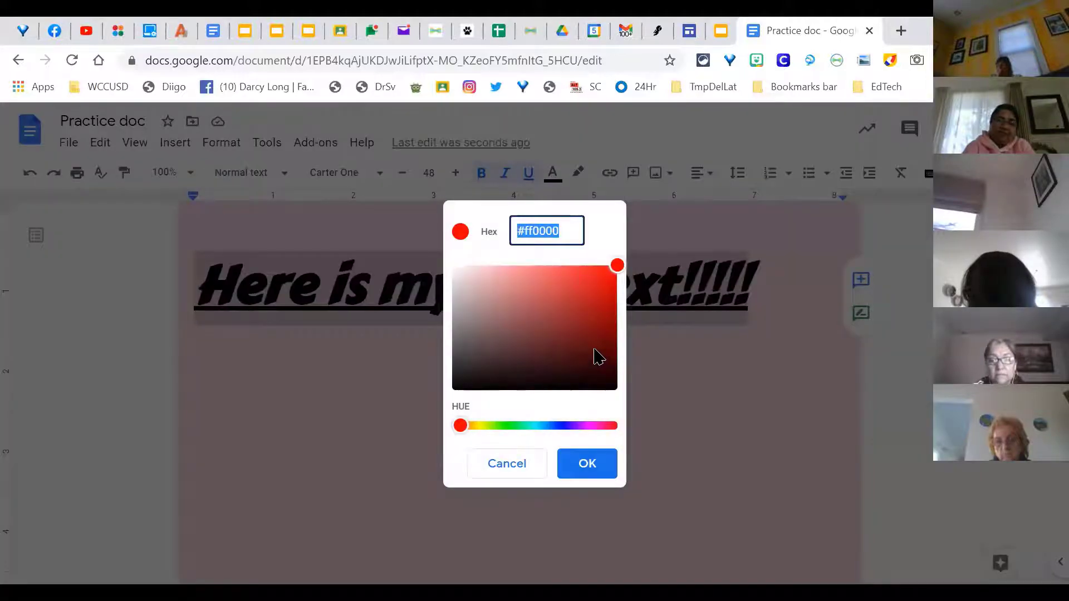
left_click(493, 471)
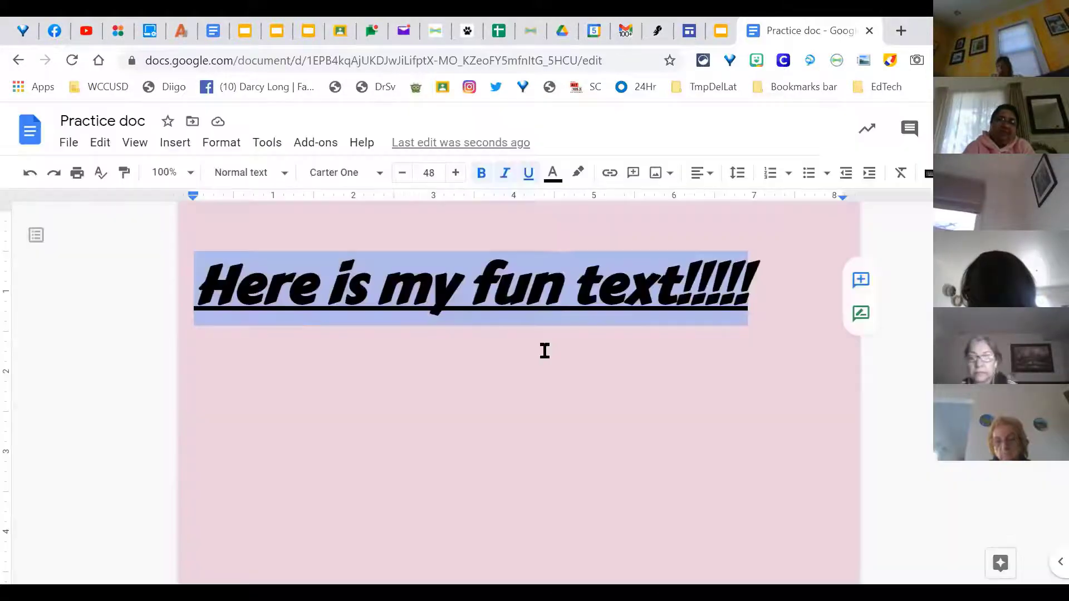
left_click(553, 173)
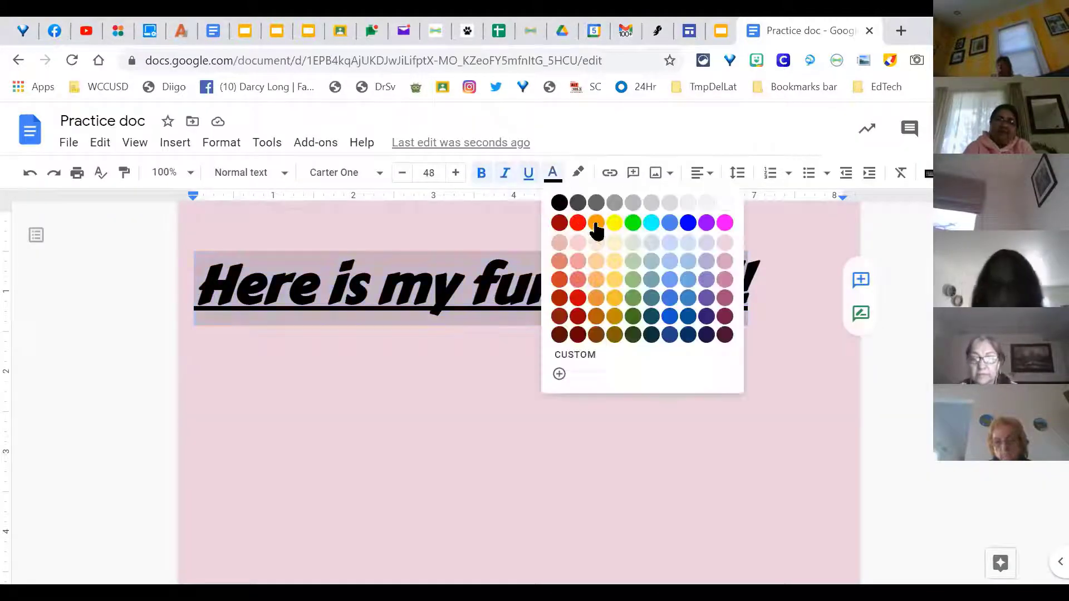
left_click(688, 223)
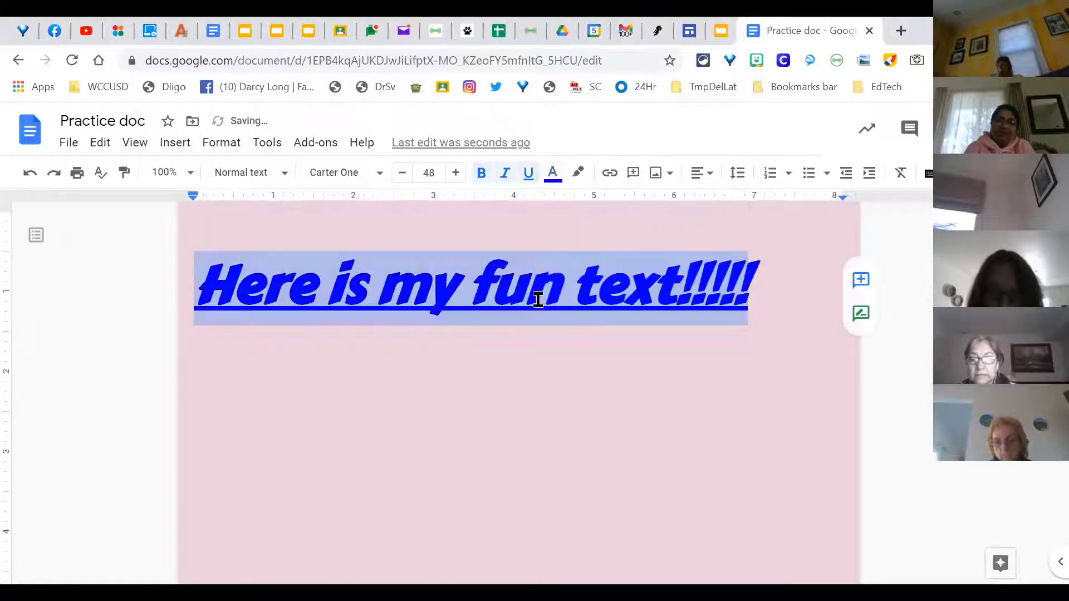
left_click(580, 173)
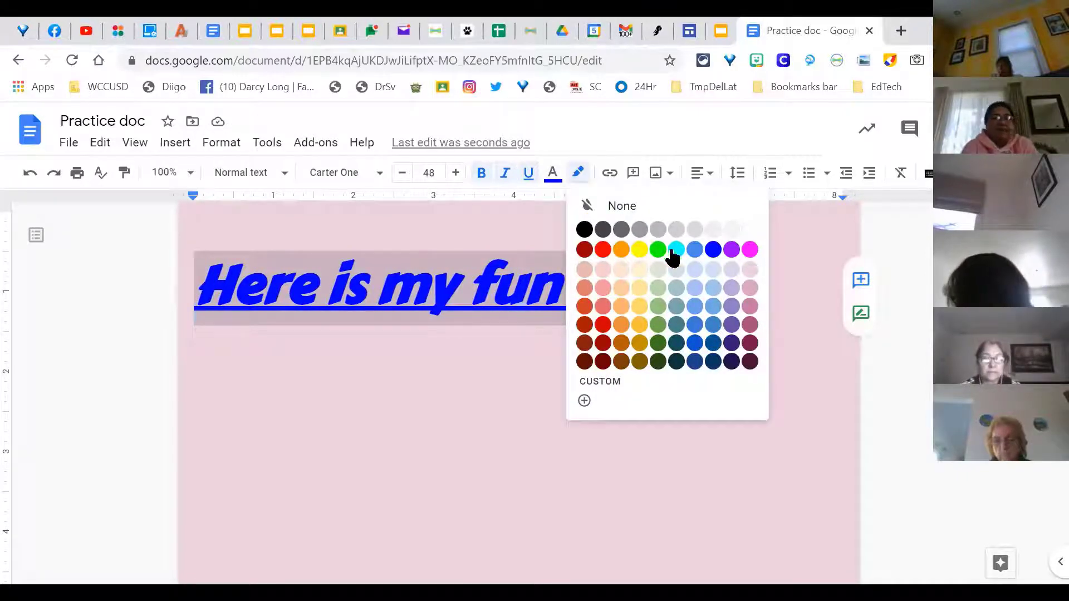
left_click(674, 250)
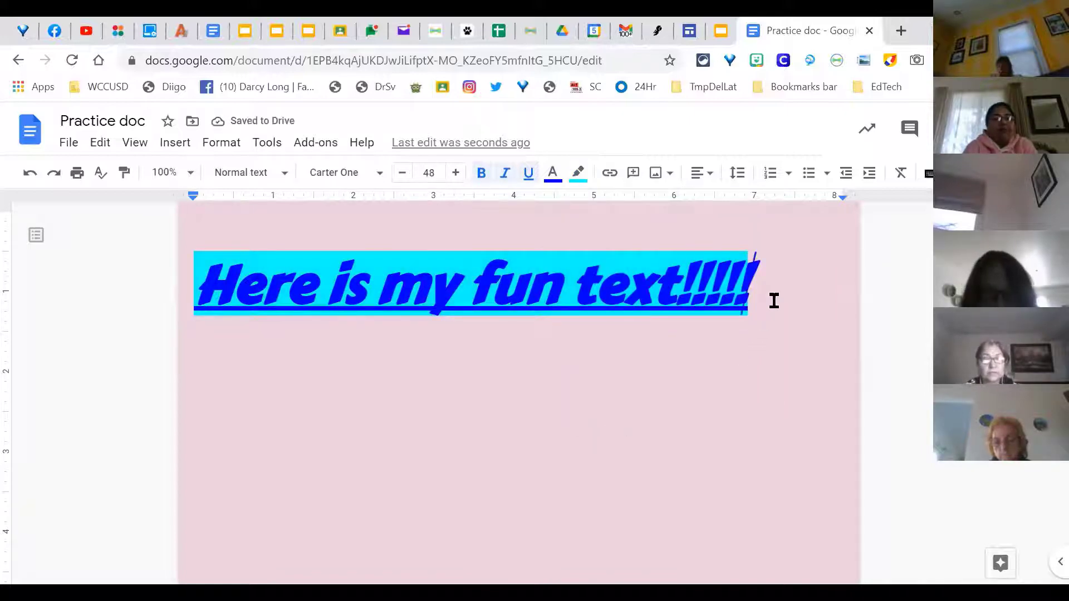
left_click(727, 400)
key("Return")
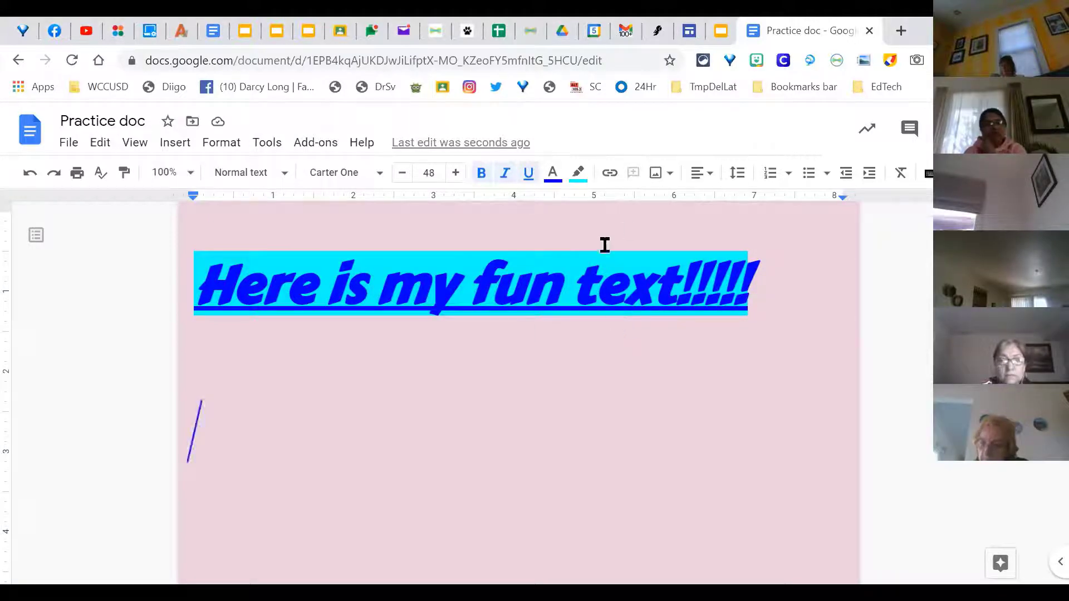
Step: Center-align the 'Here is my fun text!!!!!' heading line
left_click(708, 173)
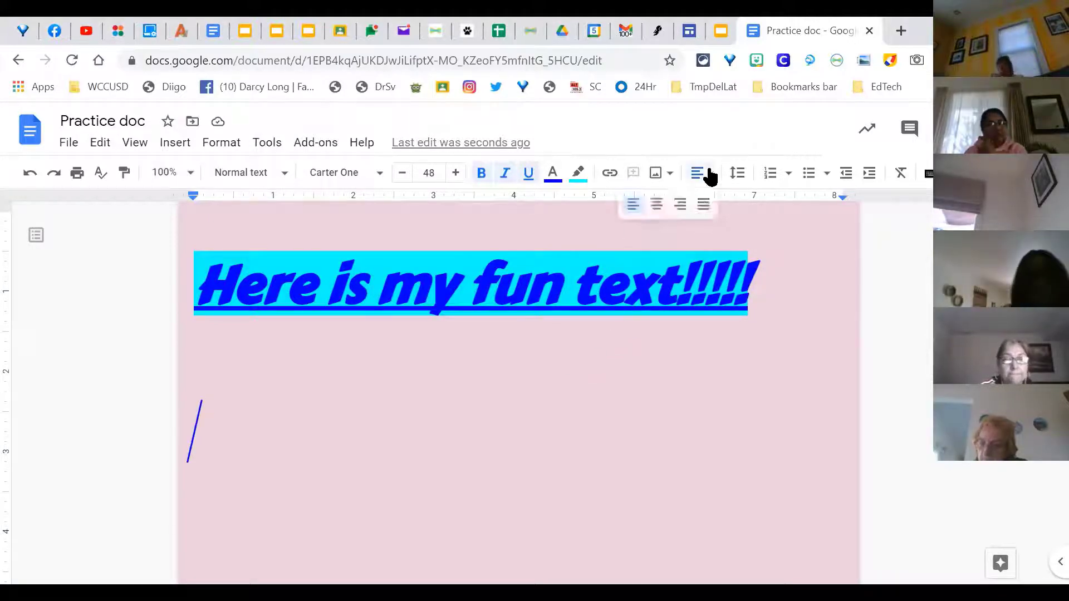
left_click(657, 206)
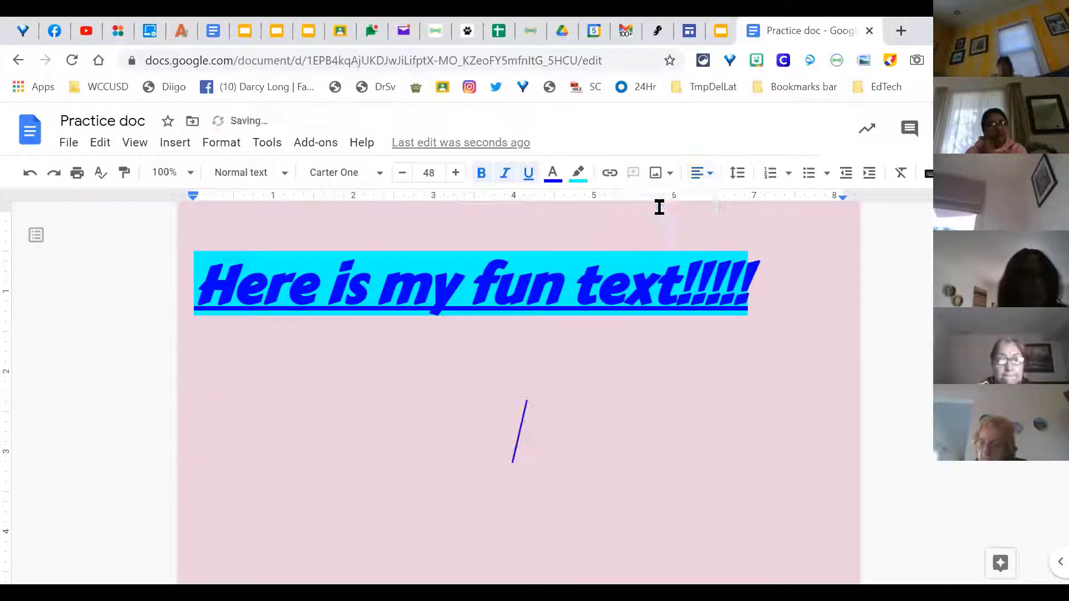
left_click(554, 283)
left_click_drag(798, 287, 173, 285)
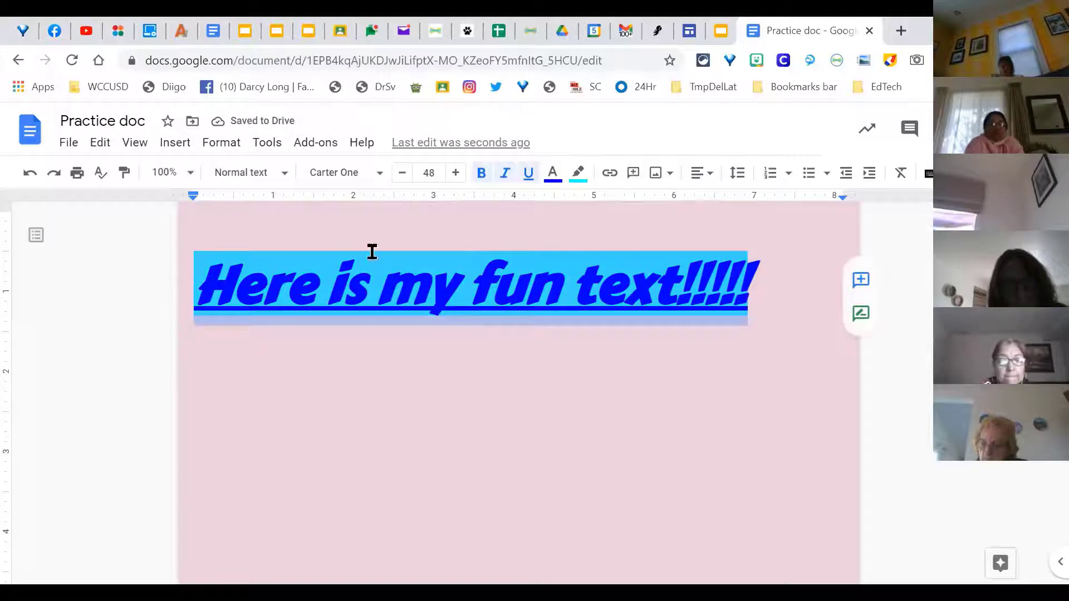
left_click(706, 173)
left_click(659, 204)
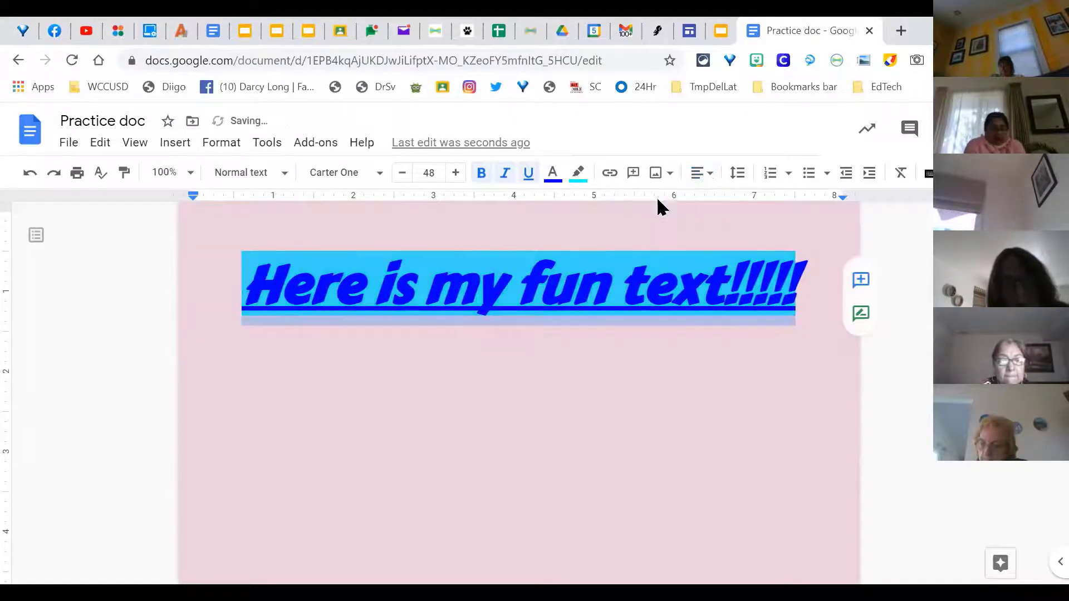
Step: Add a 'Line spacing' line under the heading without italics or underline
left_click(805, 285)
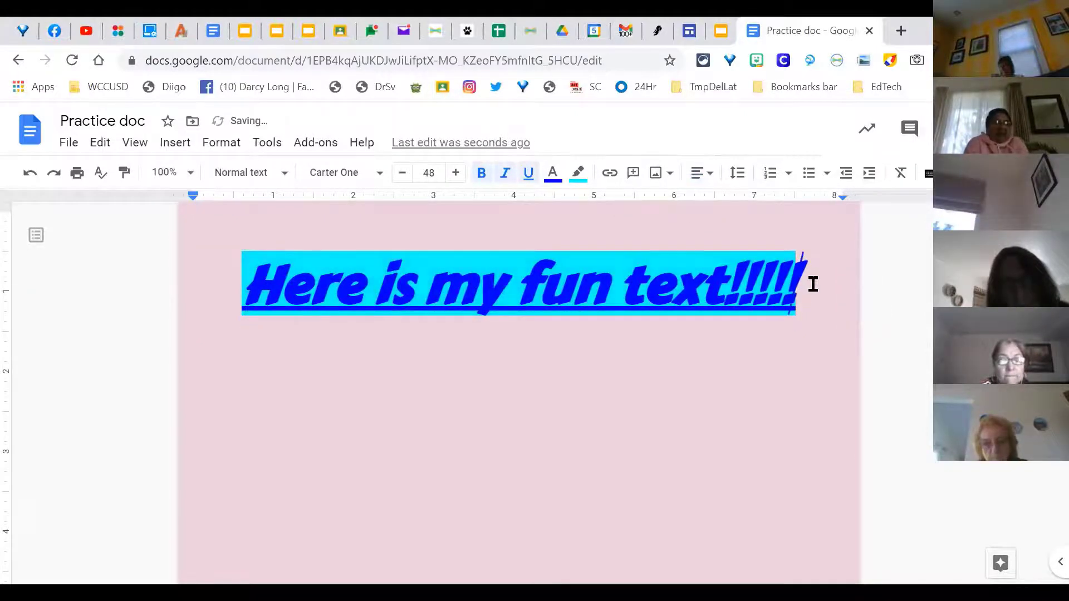
key("Return")
key("ctrl+l")
key("BackSpace")
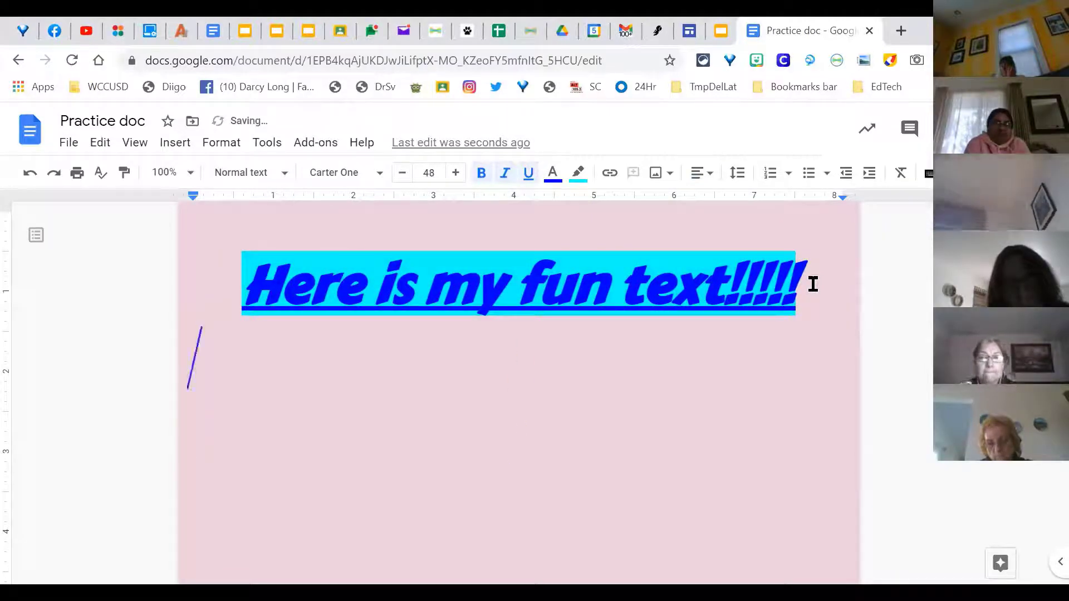
type("Line spacing")
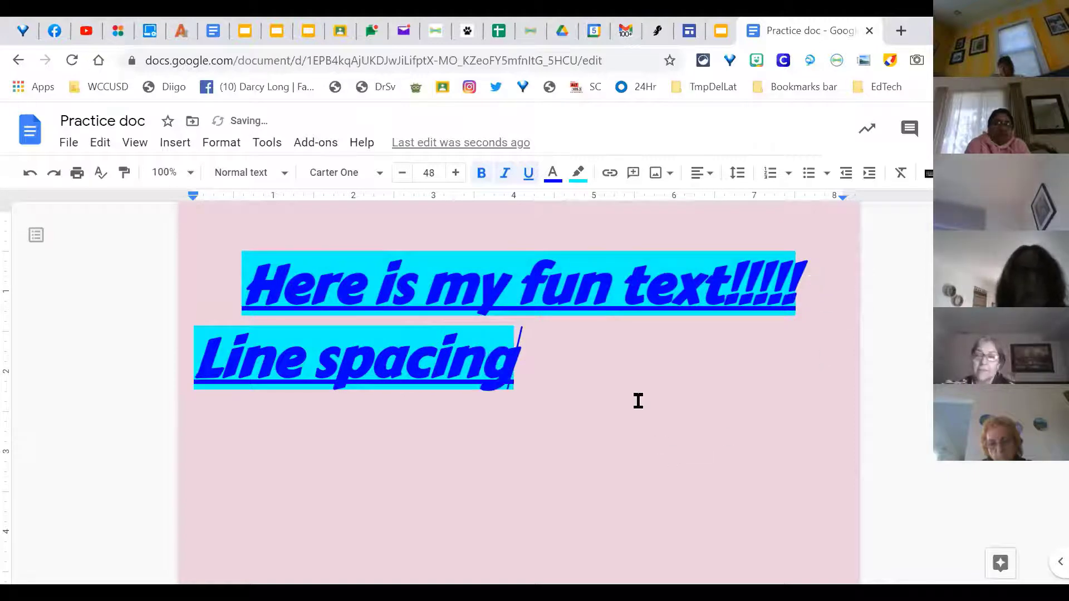
left_click_drag(544, 376, 136, 357)
left_click(503, 177)
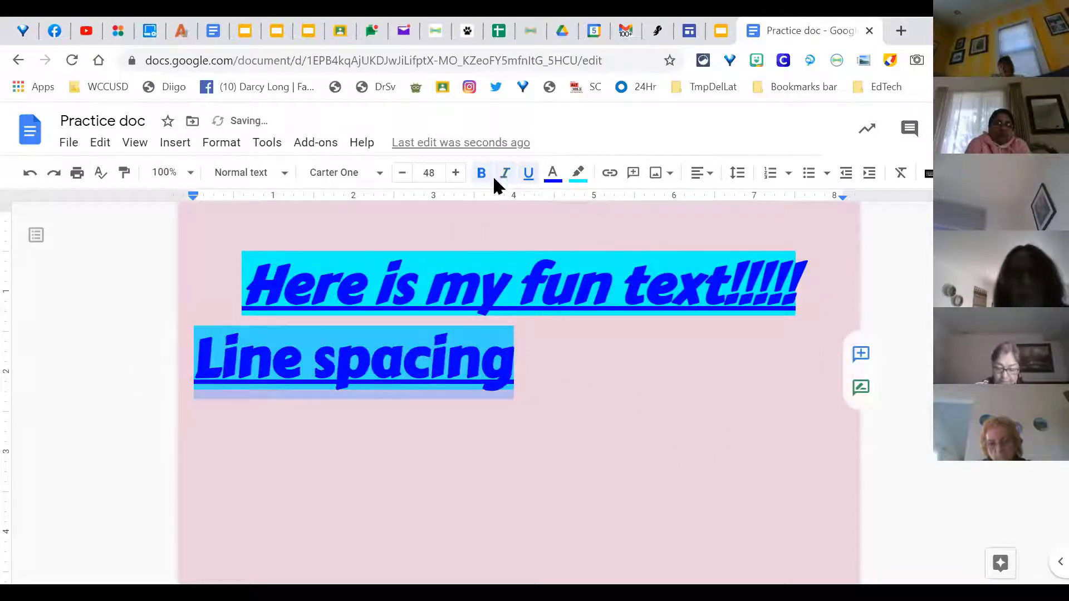
left_click(528, 177)
Step: Double-space both the heading and the 'Line spacing' paragraph
left_click(738, 174)
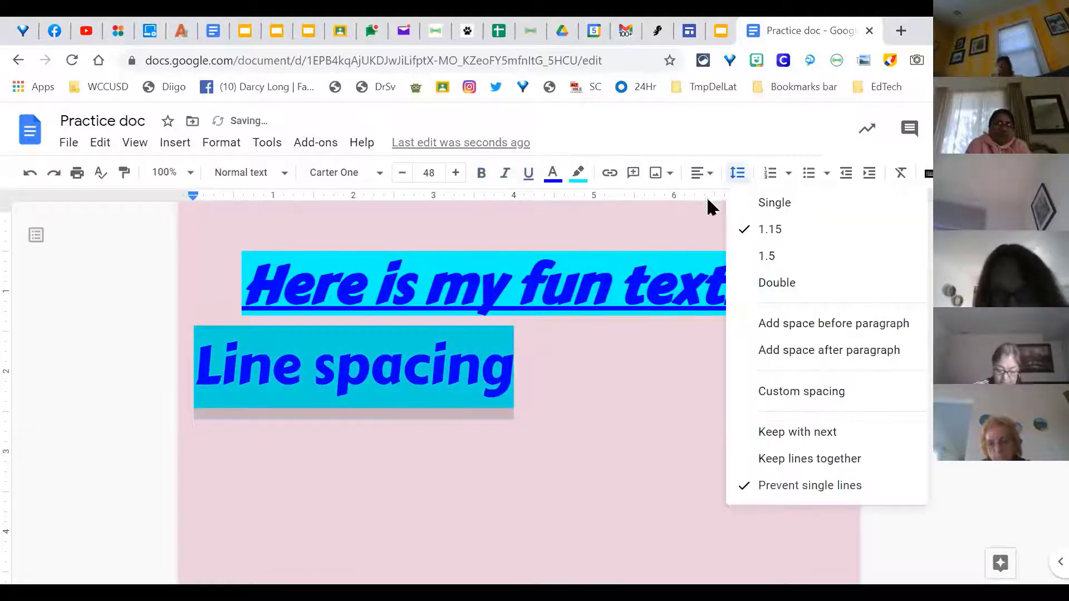
left_click(213, 274)
left_click_drag(212, 274, 612, 341)
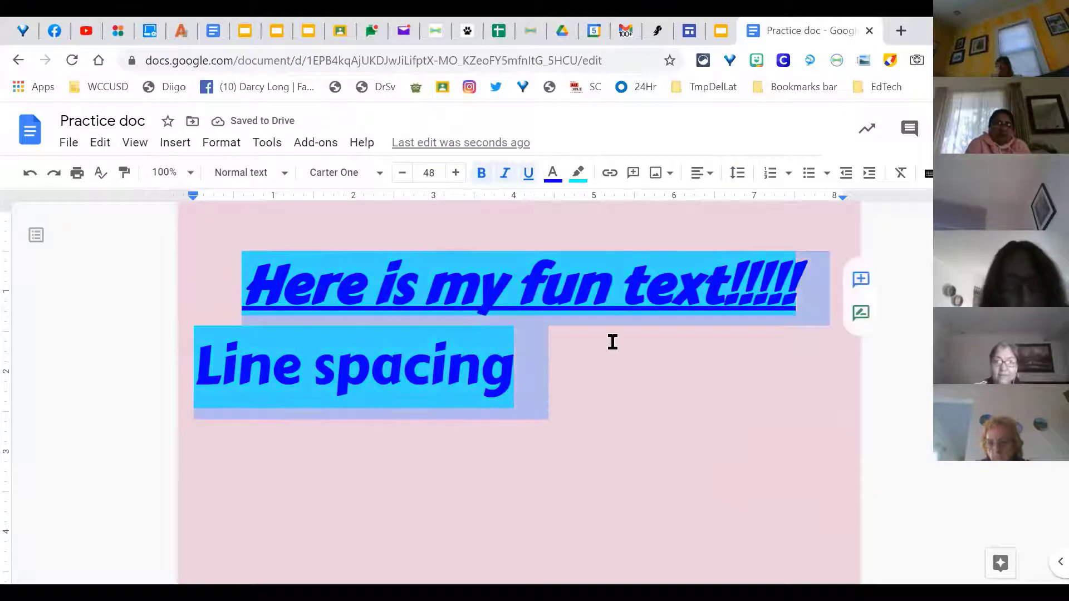
left_click(738, 172)
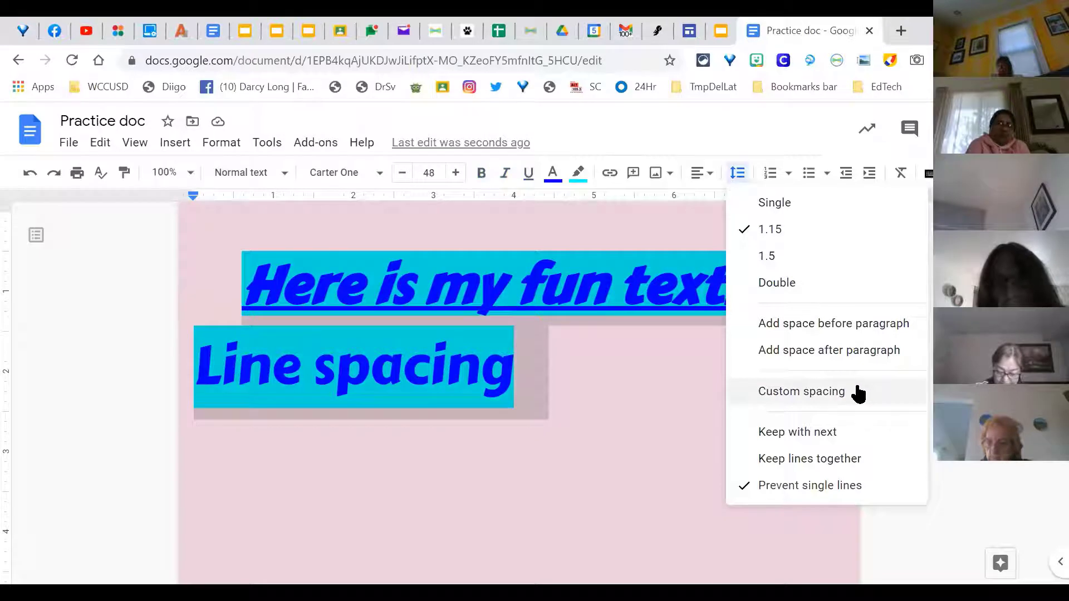
left_click(801, 290)
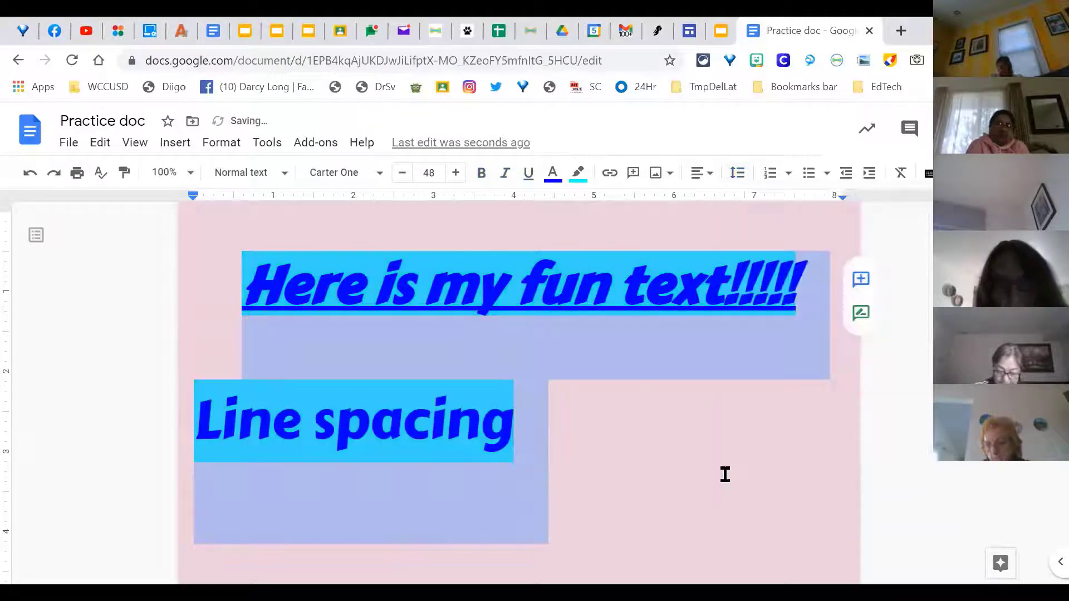
Step: Center-align the 'Line spacing' paragraph
left_click(725, 474)
left_click(169, 403)
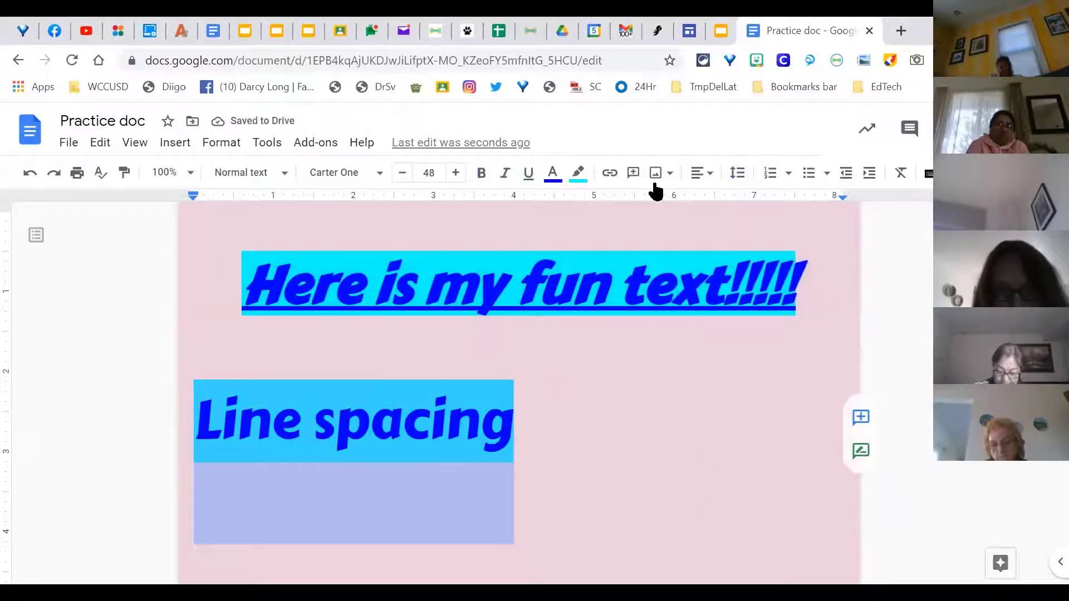
left_click(699, 173)
left_click(651, 205)
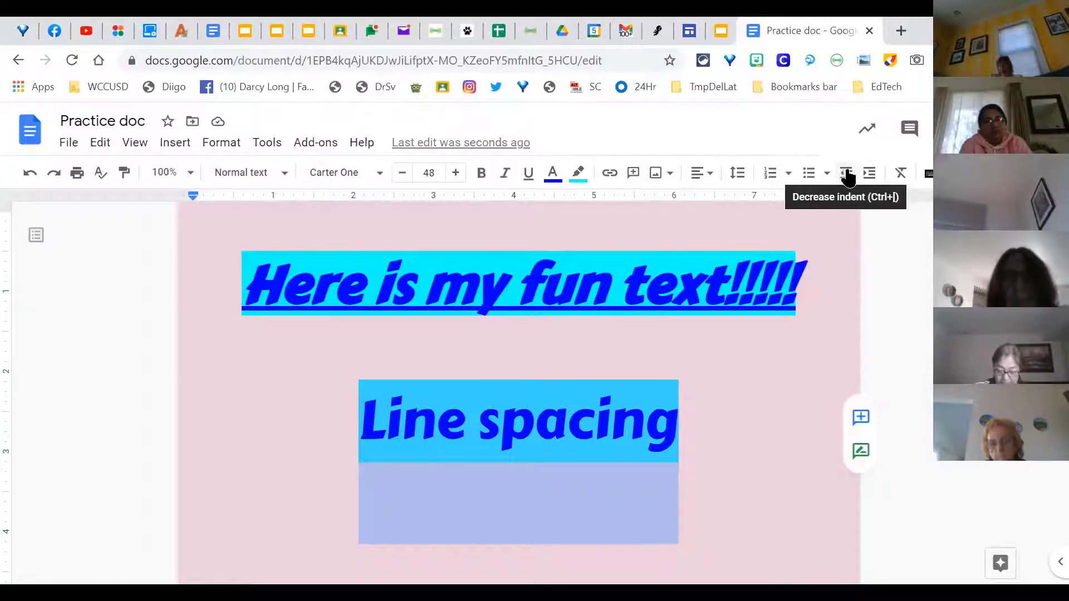
Step: Add a new line below 'Line spacing', shrink its text size to 33, and left-align it
left_click(751, 389)
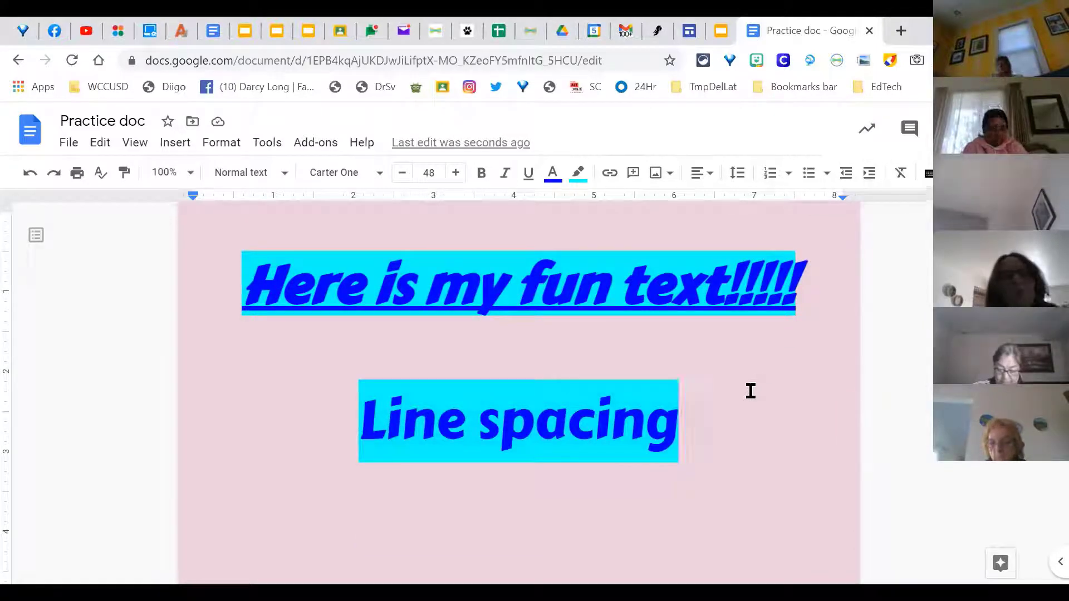
key("Return")
key("Return")
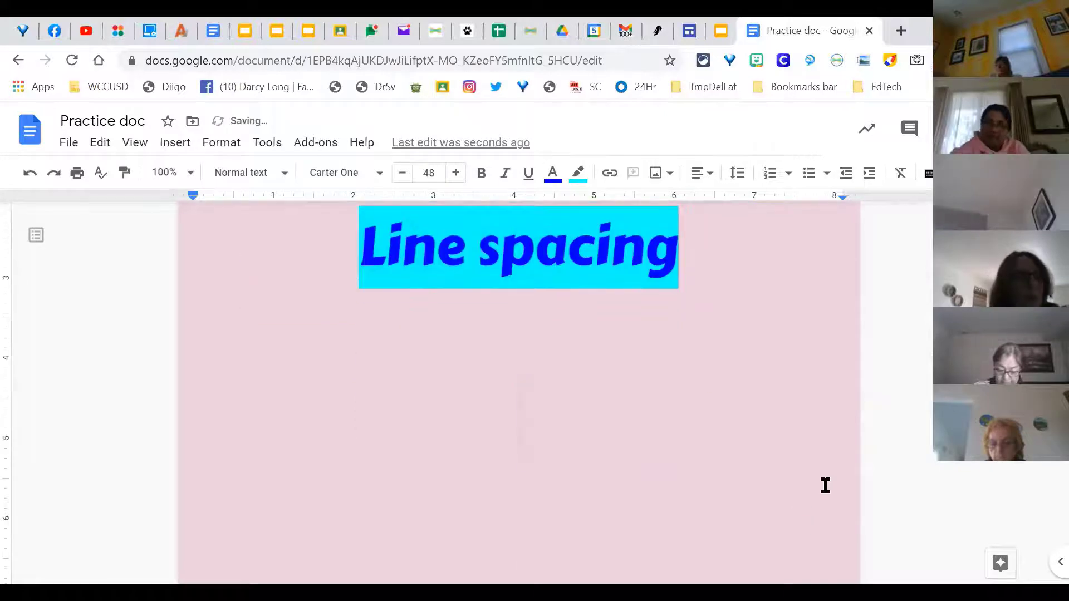
left_click(403, 174)
left_click(402, 174)
left_click(403, 174)
left_click(403, 173)
left_click(403, 174)
left_click(402, 174)
left_click(403, 173)
left_click(402, 173)
left_click(403, 174)
left_click(403, 174)
left_click(402, 174)
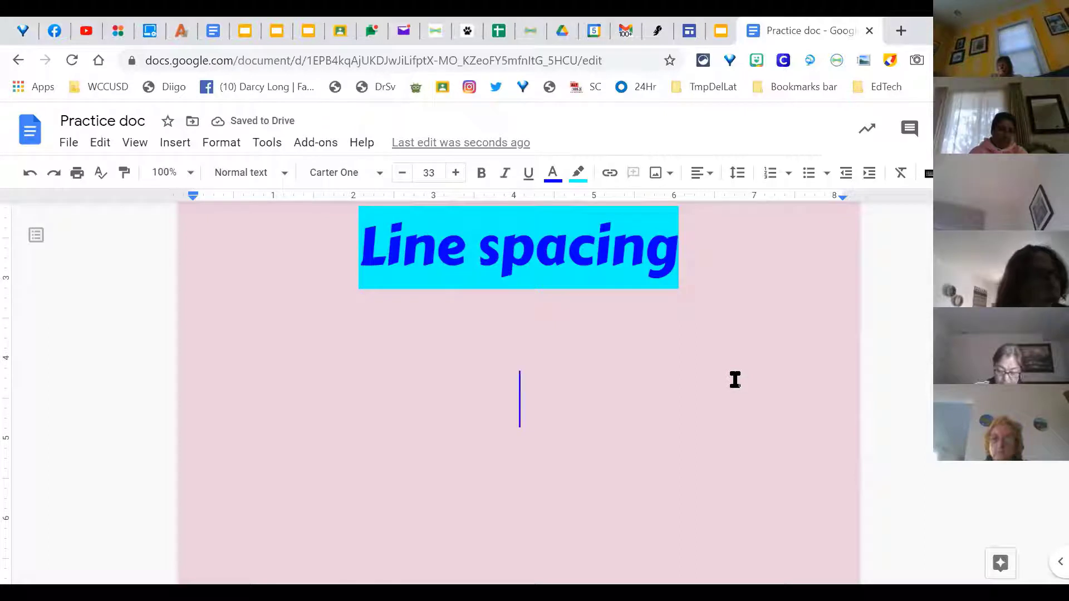
left_click(699, 174)
left_click(632, 205)
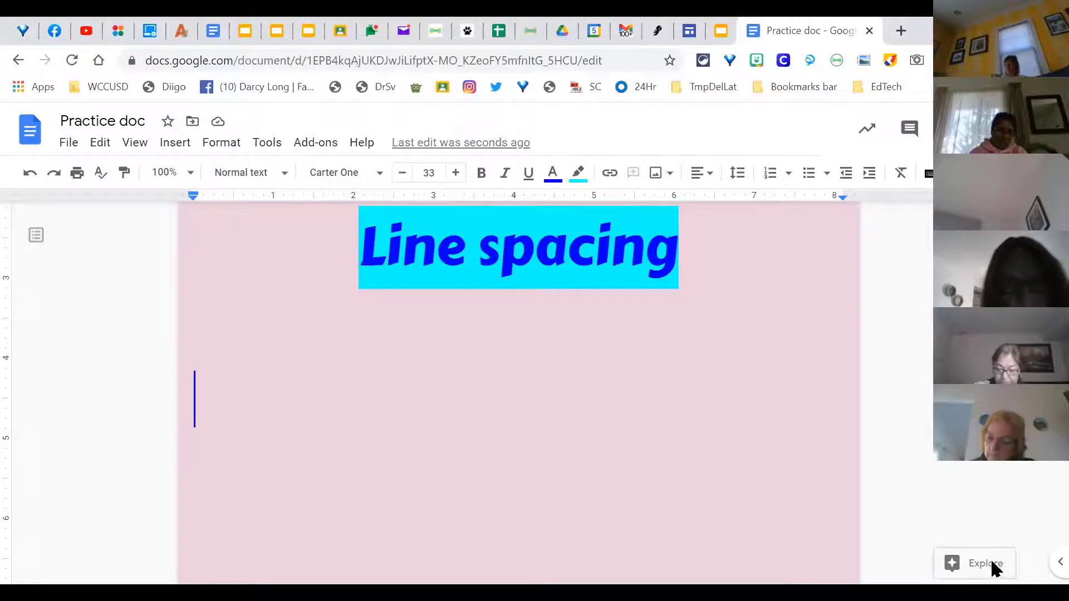
Step: Search 'hummingbirds' in the Explore panel and browse its web, image and Drive results
left_click(991, 566)
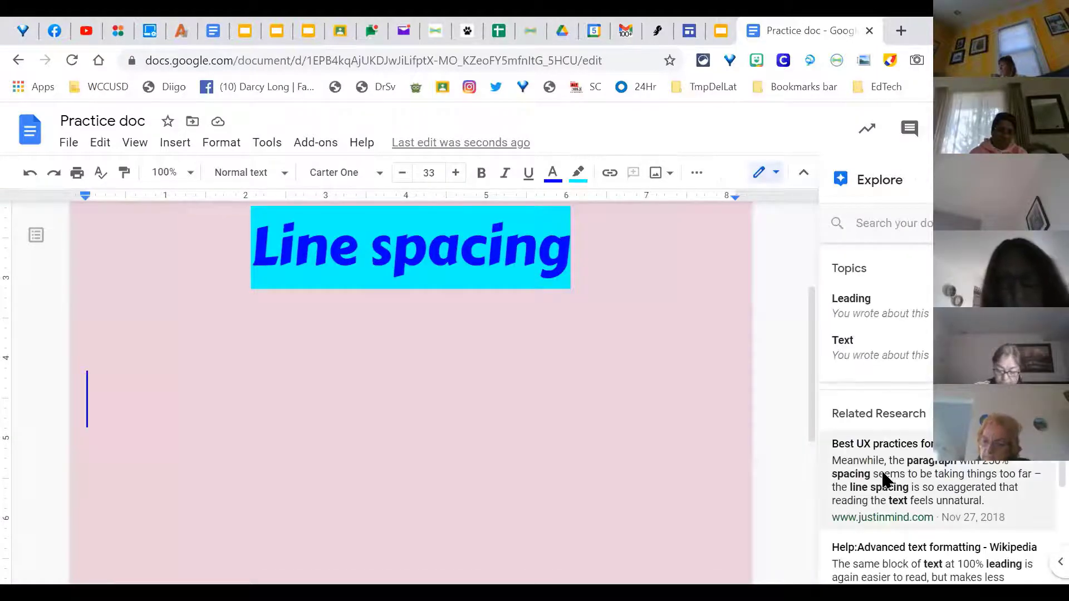
left_click(913, 224)
left_click(886, 257)
left_click(866, 221)
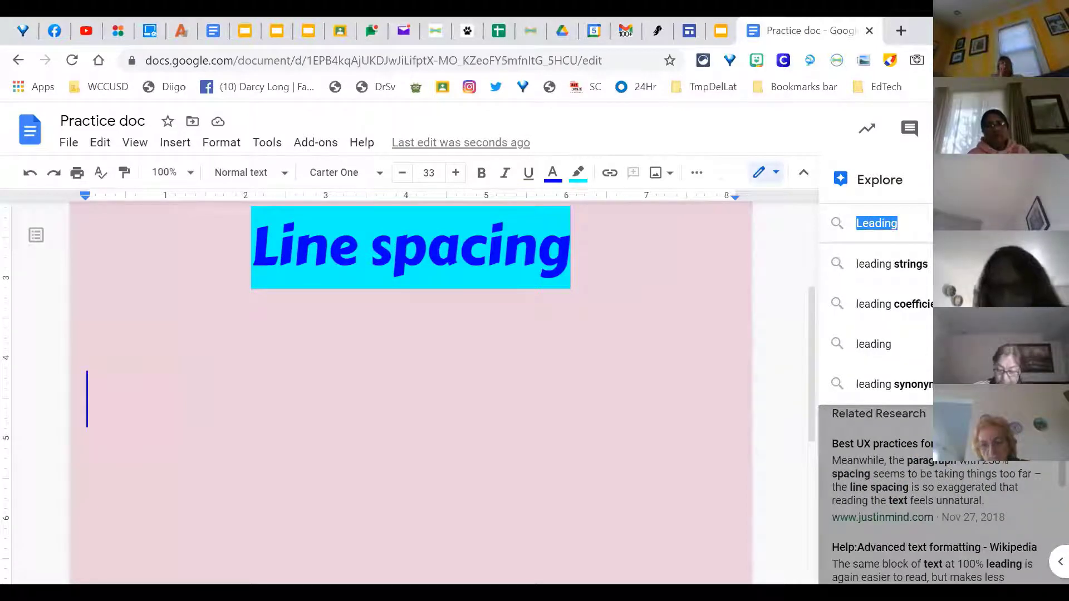
type("humm")
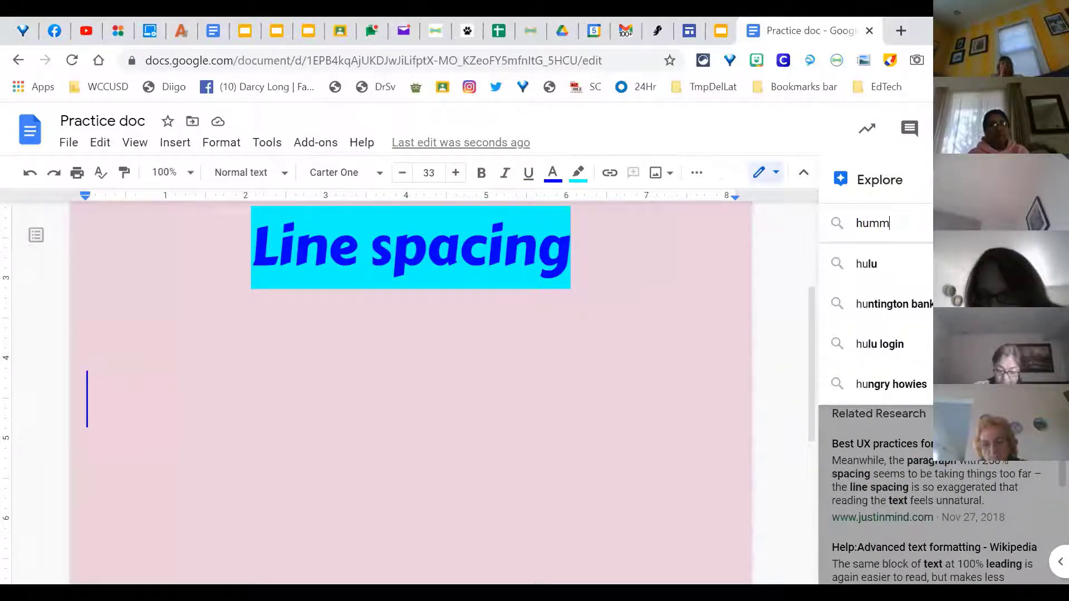
type("ingbirds")
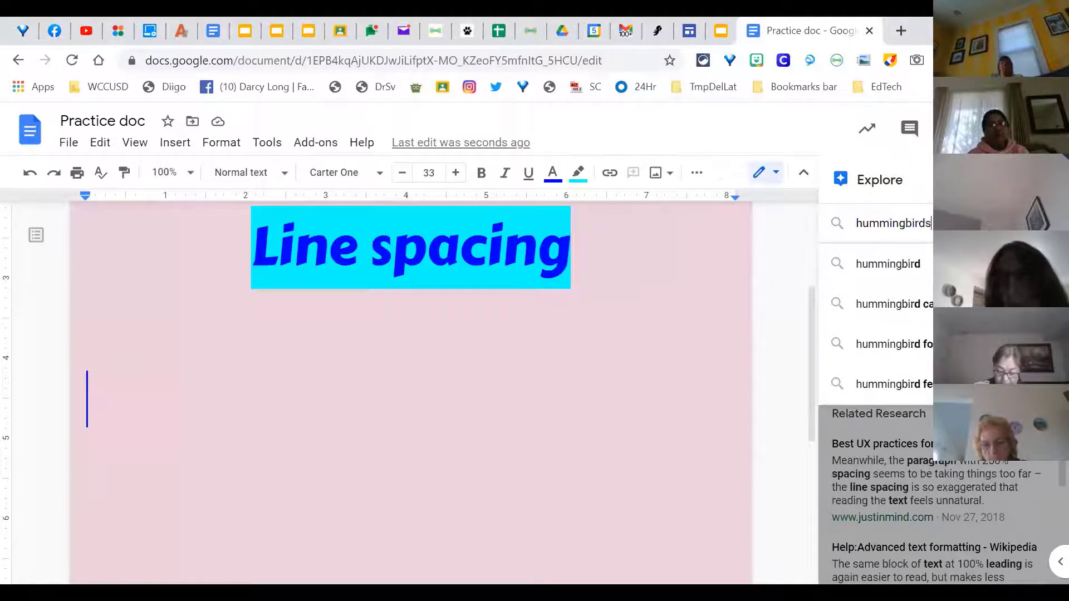
key("Return")
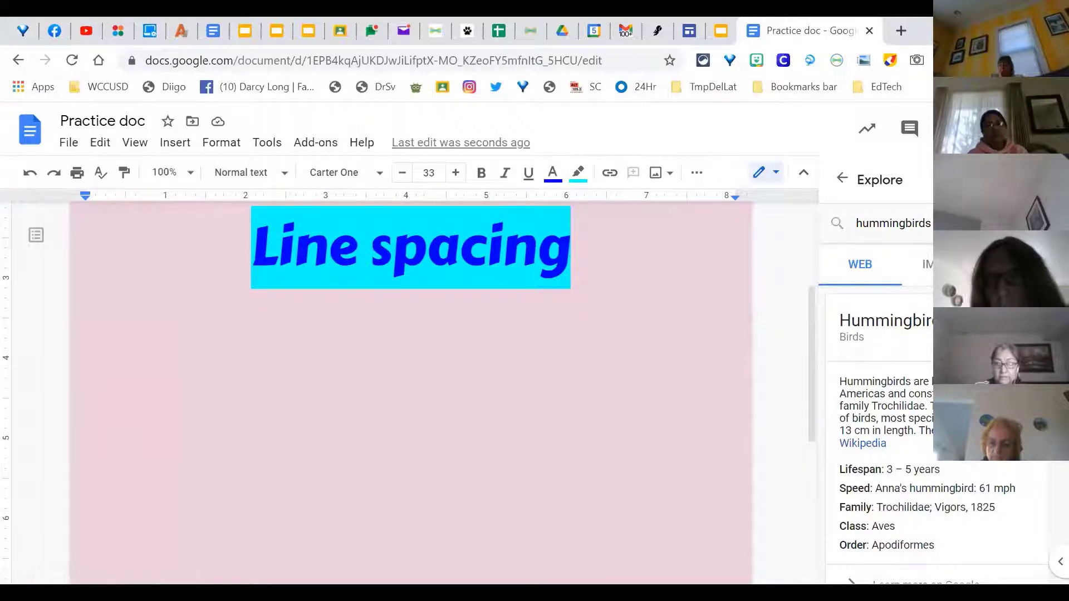
left_click(925, 264)
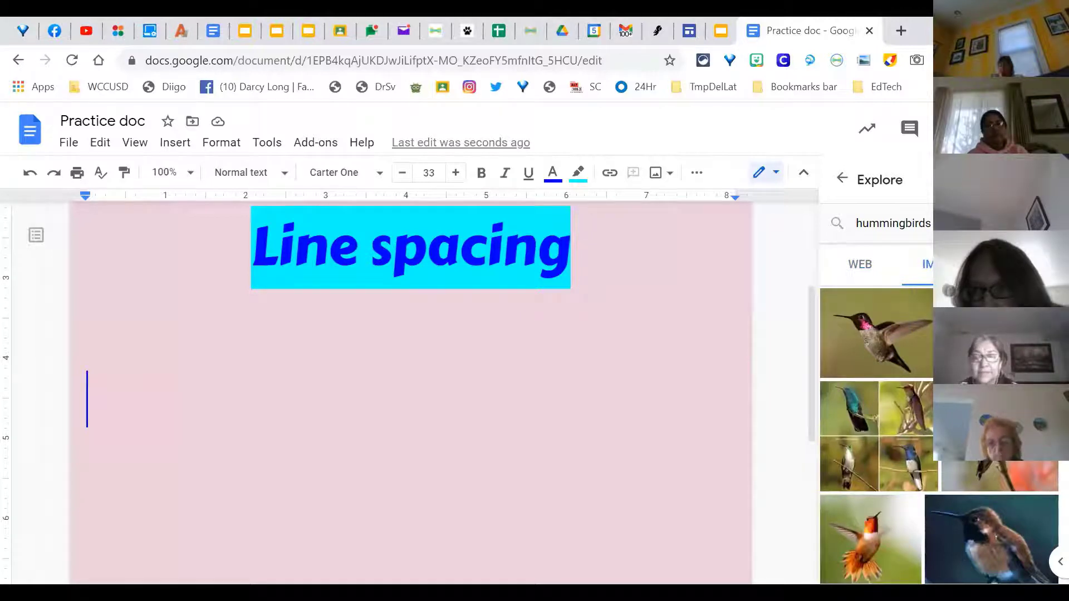
left_click(1023, 264)
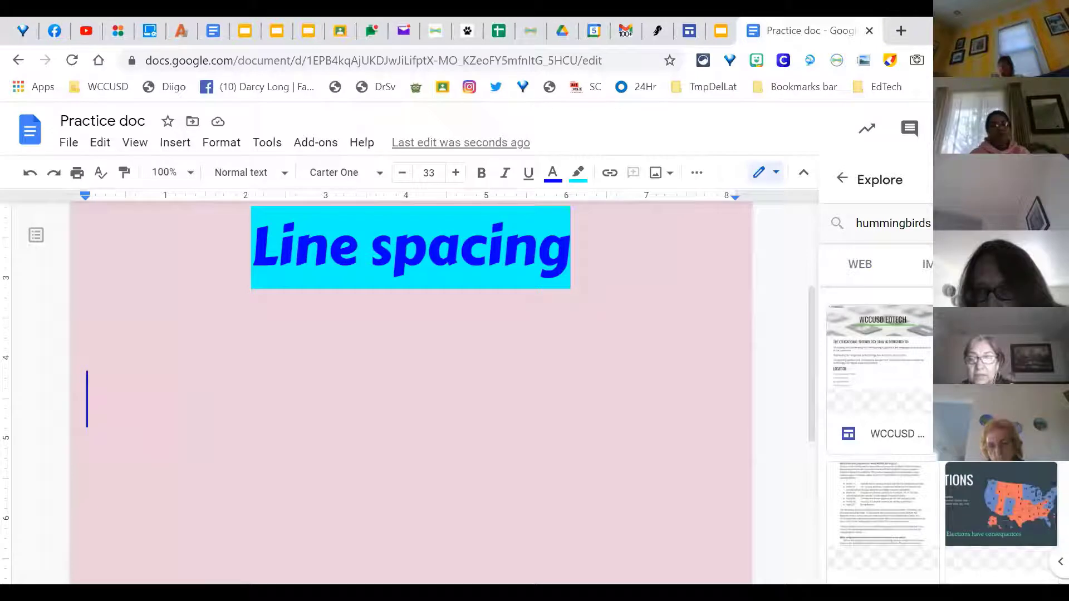
left_click(850, 268)
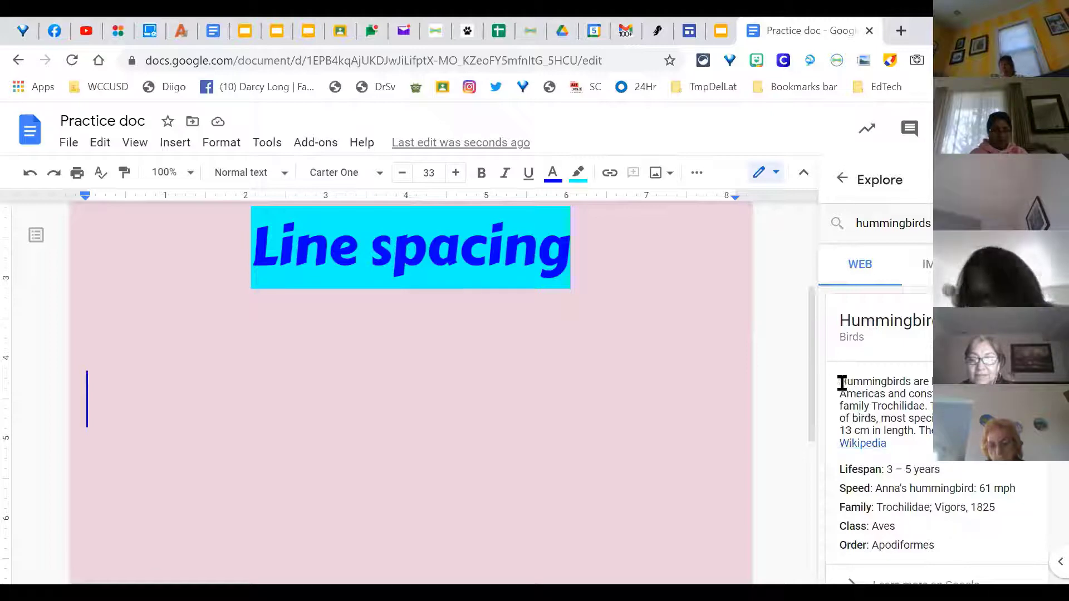
Step: Copy the hummingbird web summary and paste it on the empty line below the heading
left_click_drag(841, 384, 931, 432)
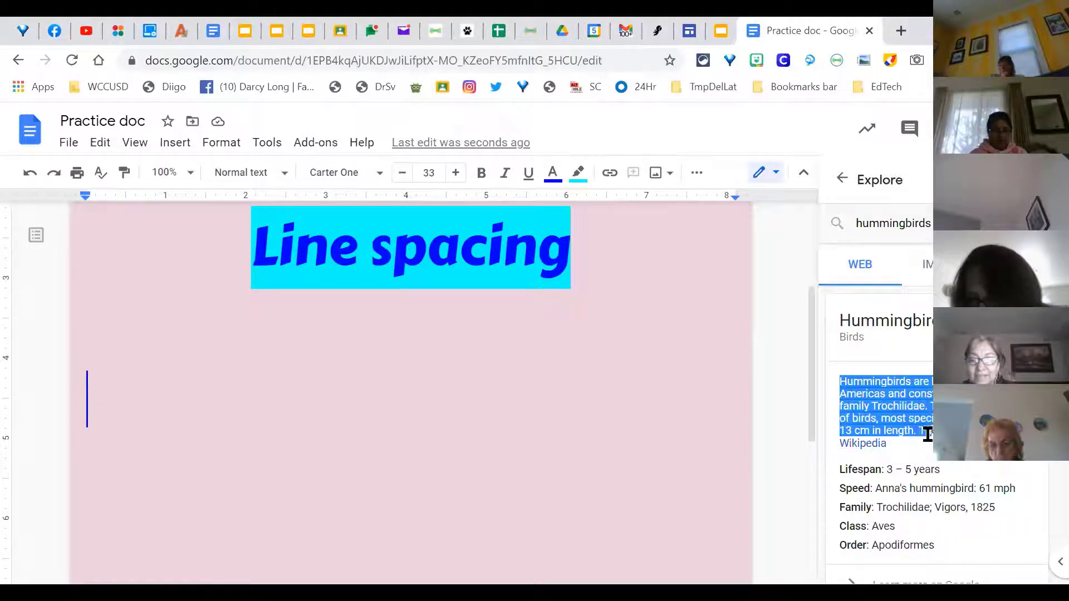
right_click(890, 415)
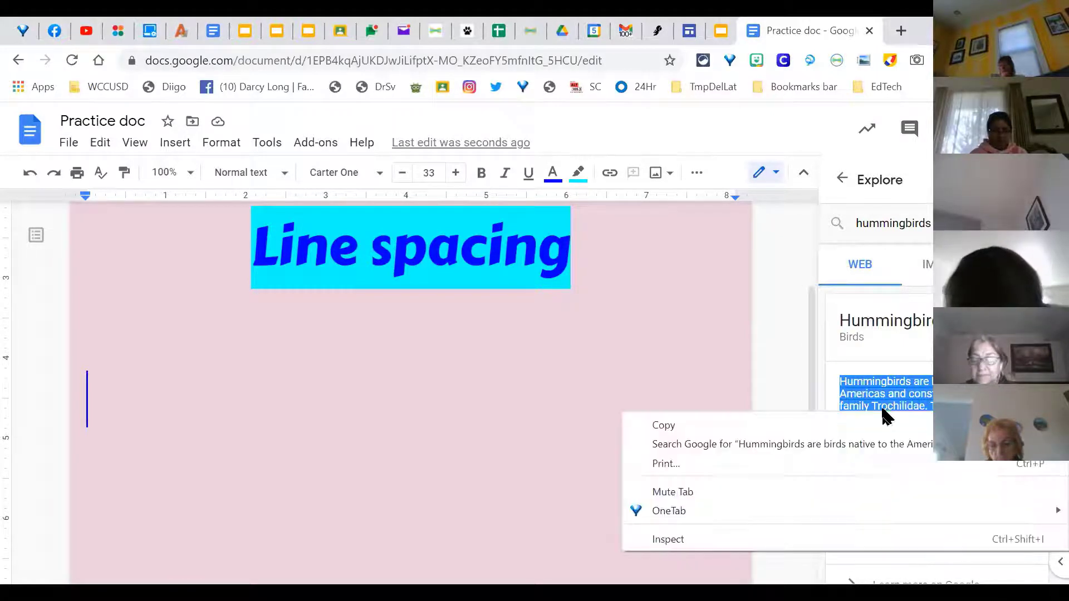
left_click(752, 426)
left_click(430, 353)
left_click(392, 359)
left_click(383, 374)
right_click(384, 374)
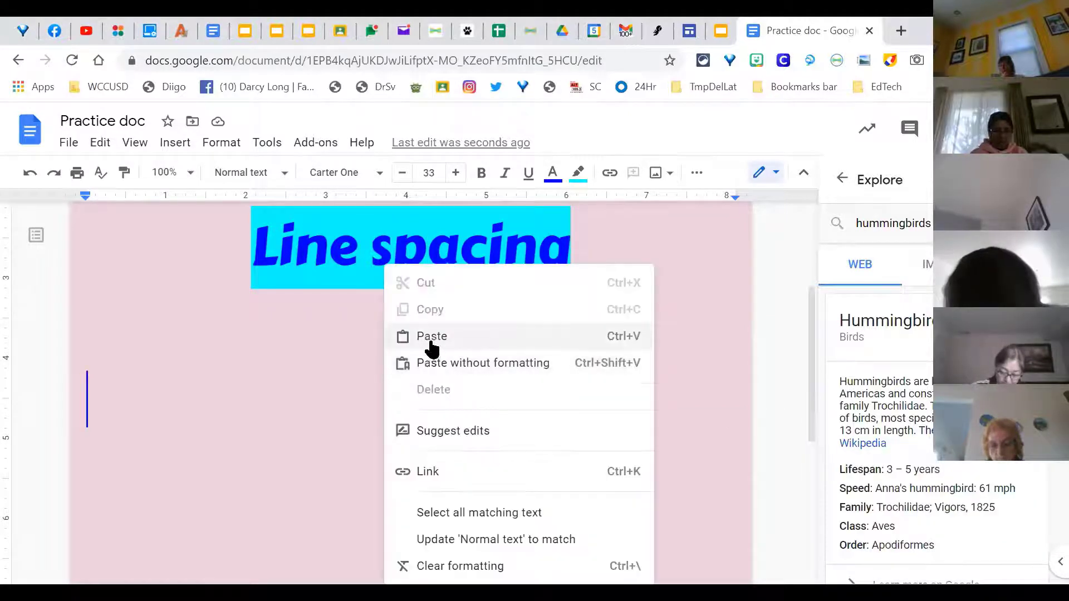
left_click(432, 338)
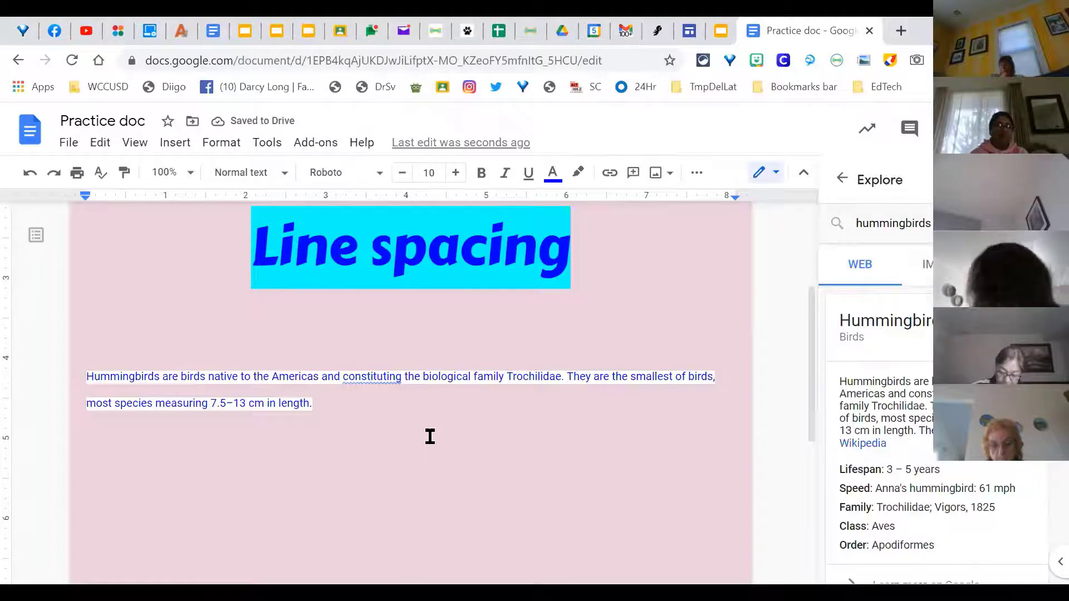
Step: Close Explore and indent the hummingbird paragraph two steps, one inch from the margin
left_click_drag(327, 382, 78, 370)
left_click(348, 418)
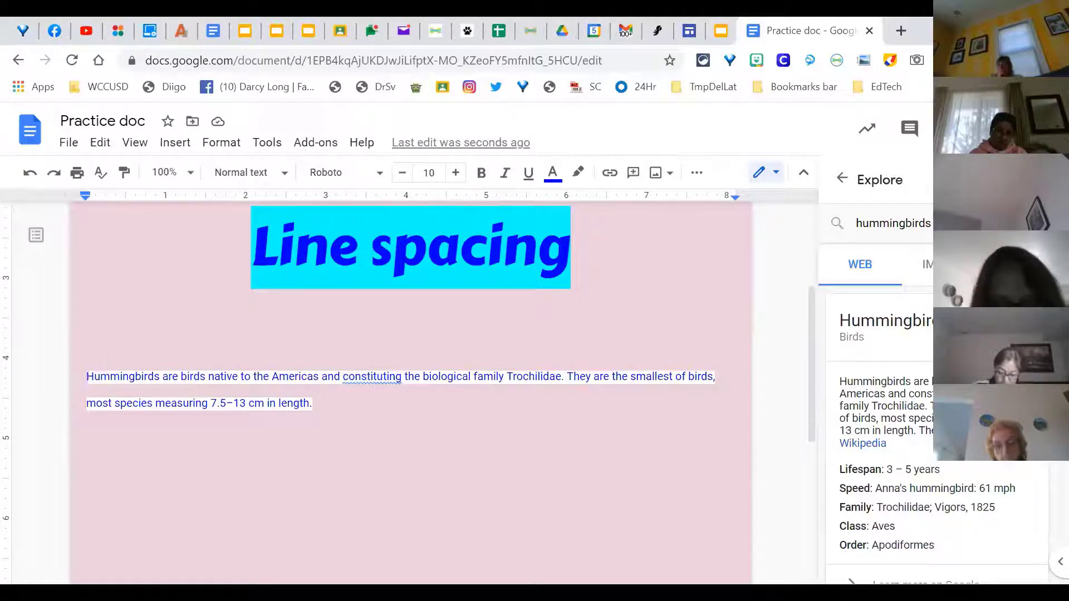
left_click(1050, 179)
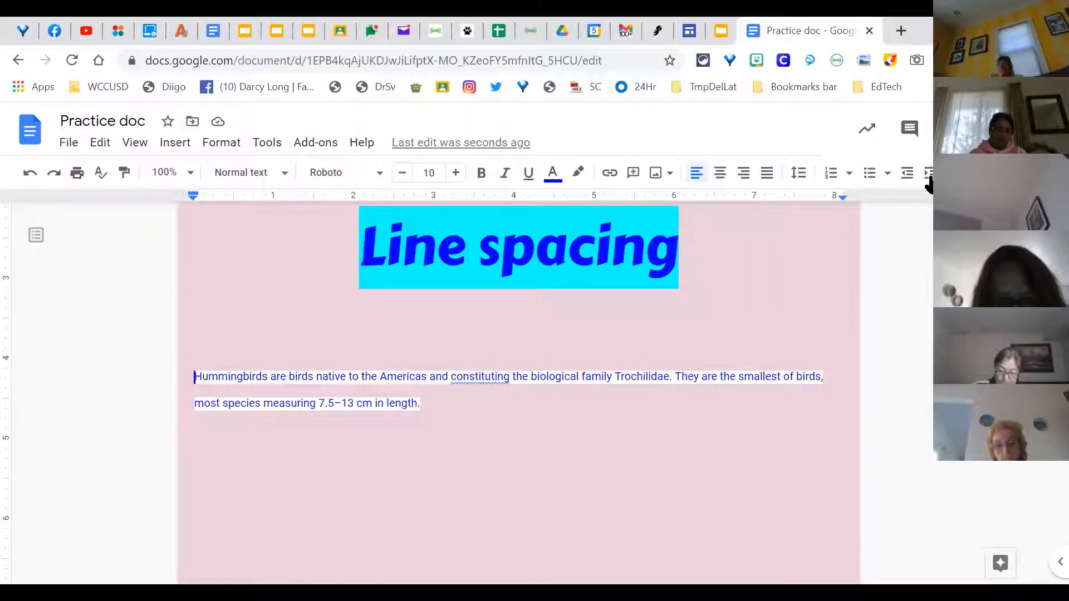
left_click(928, 175)
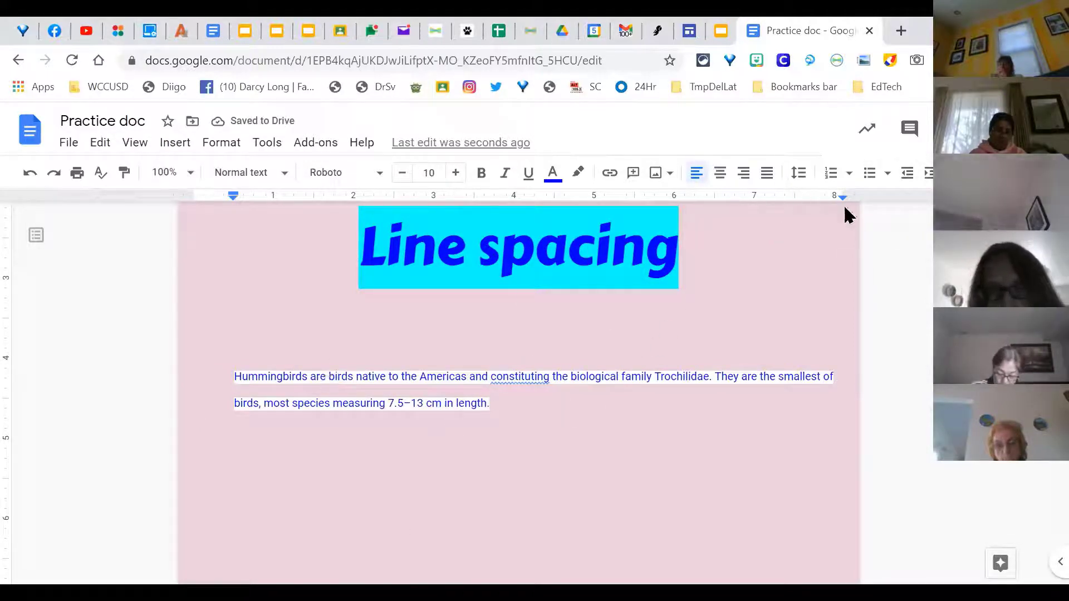
left_click(907, 173)
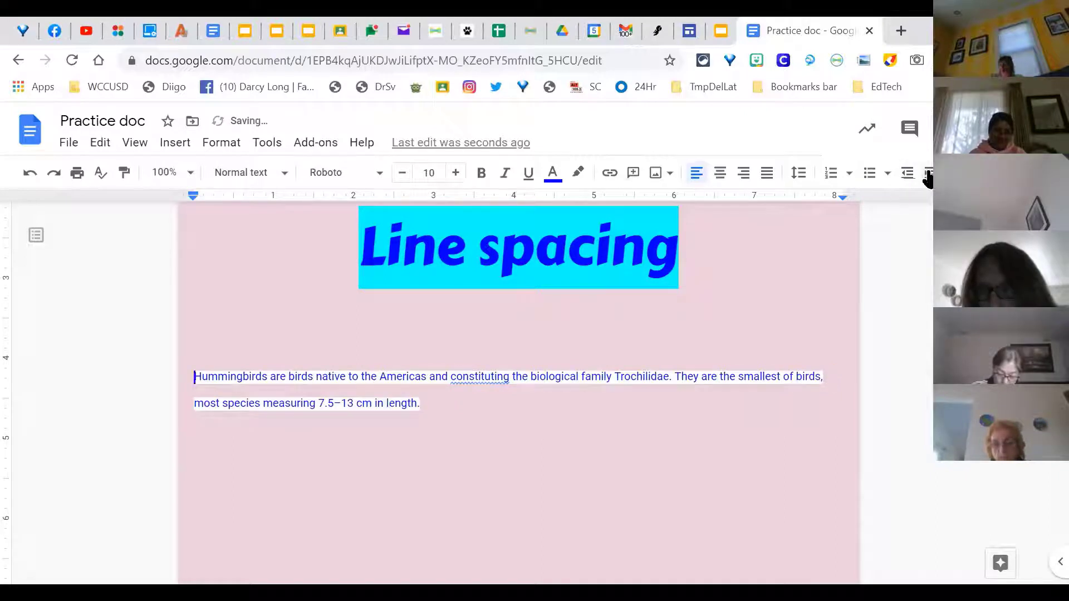
left_click(926, 174)
left_click(927, 175)
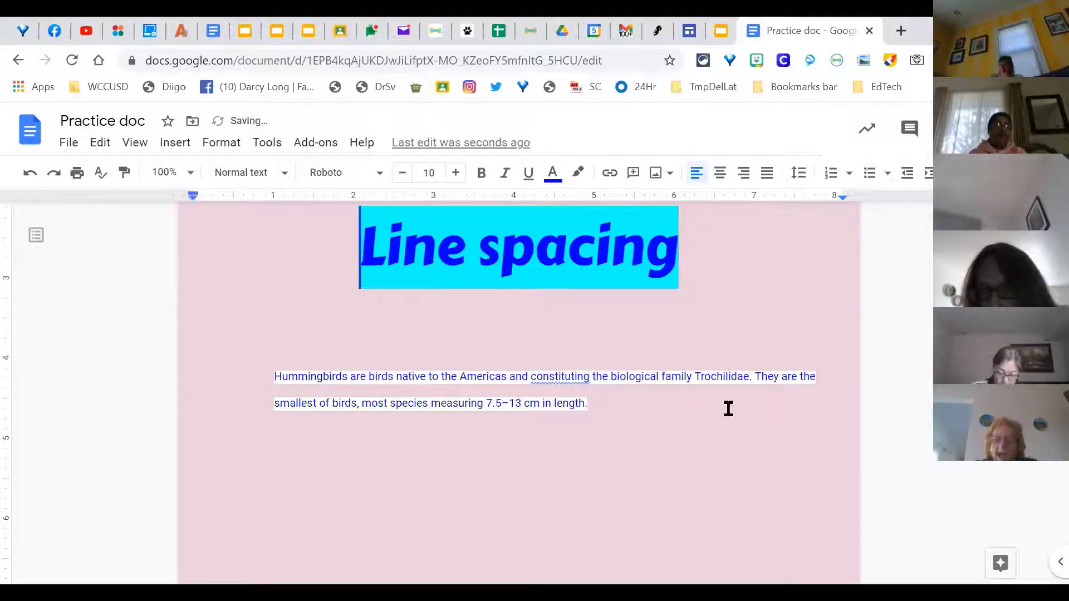
Step: Undo the accidental split of the hummingbird paragraph
key("ctrl+a")
left_click(619, 415)
left_click_drag(619, 415, 362, 315)
left_click(603, 411)
double_click(602, 411)
mouse_move(602, 411)
left_mouse_down()
mouse_move(398, 407)
mouse_move(293, 386)
mouse_move(593, 402)
left_mouse_up()
left_click(27, 174)
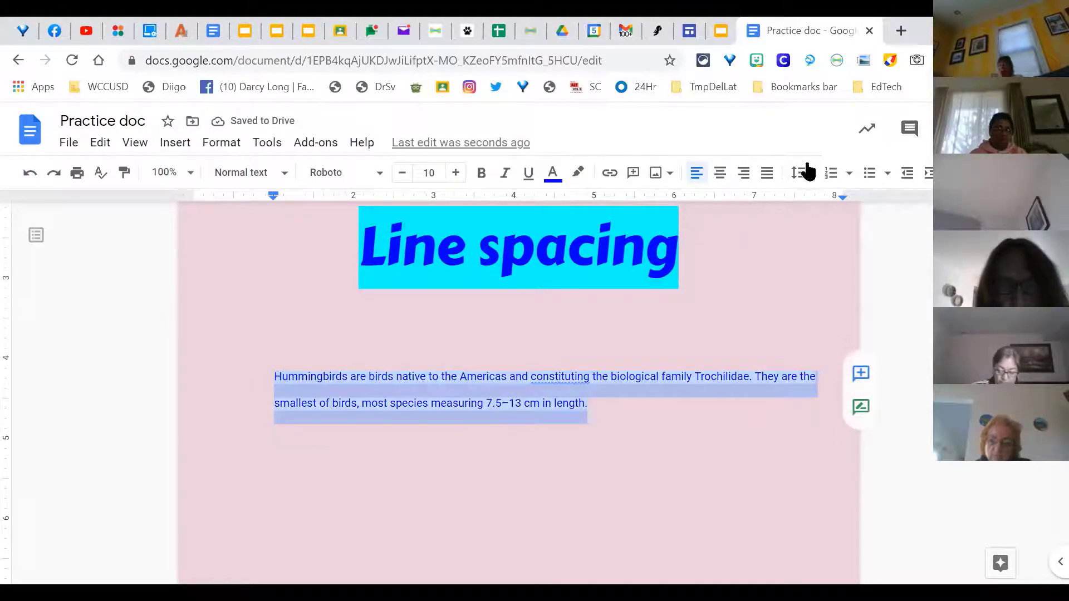
Step: Single-space the hummingbird paragraph, then switch to the Classified Champions slide deck tab
left_click(798, 173)
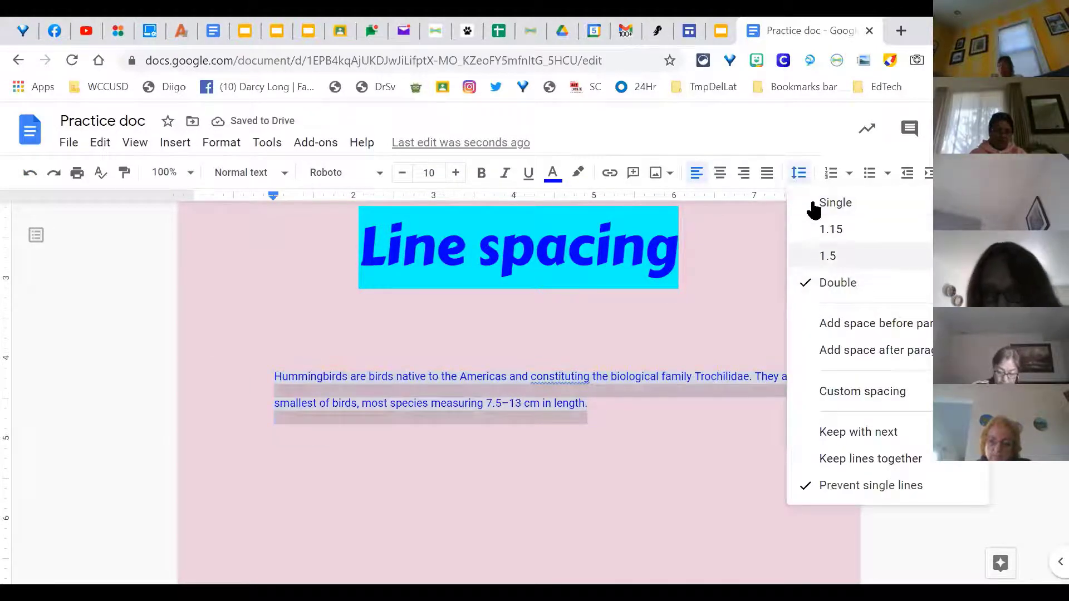
left_click(815, 202)
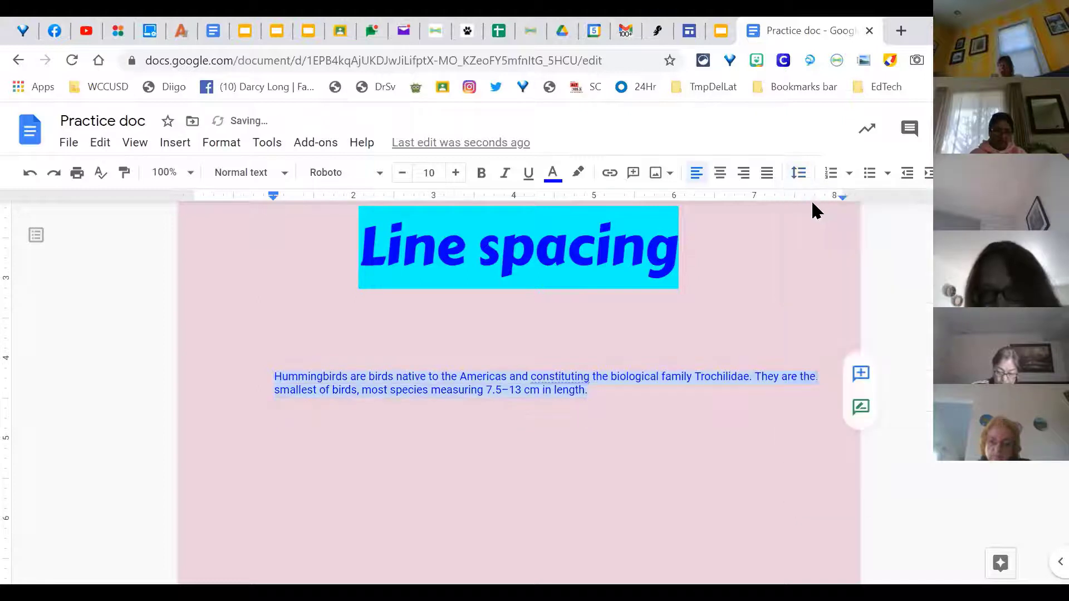
left_click(666, 379)
left_click(270, 378)
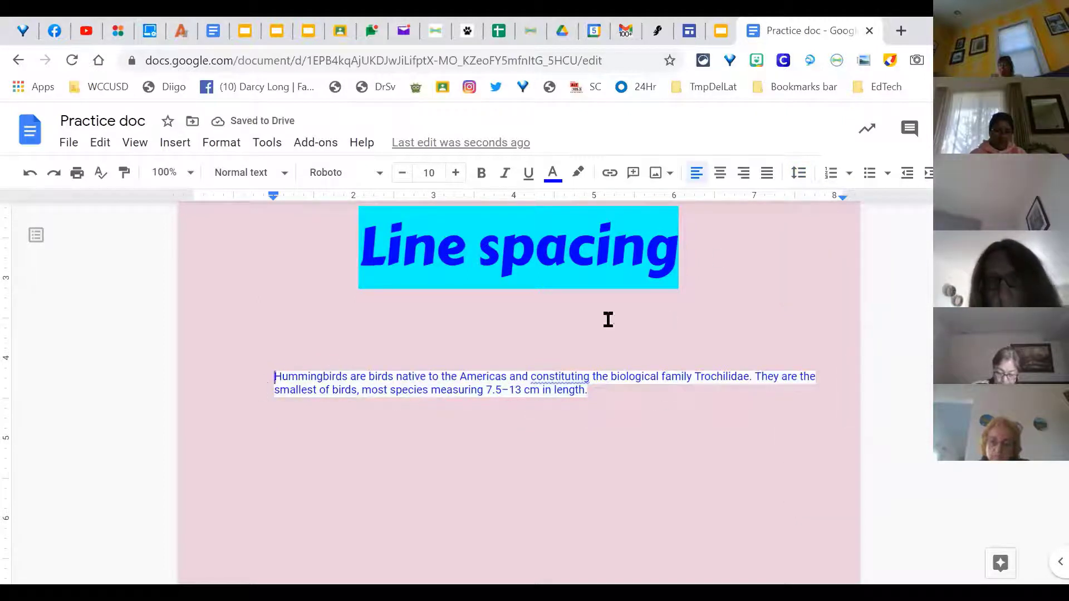
left_click(705, 378)
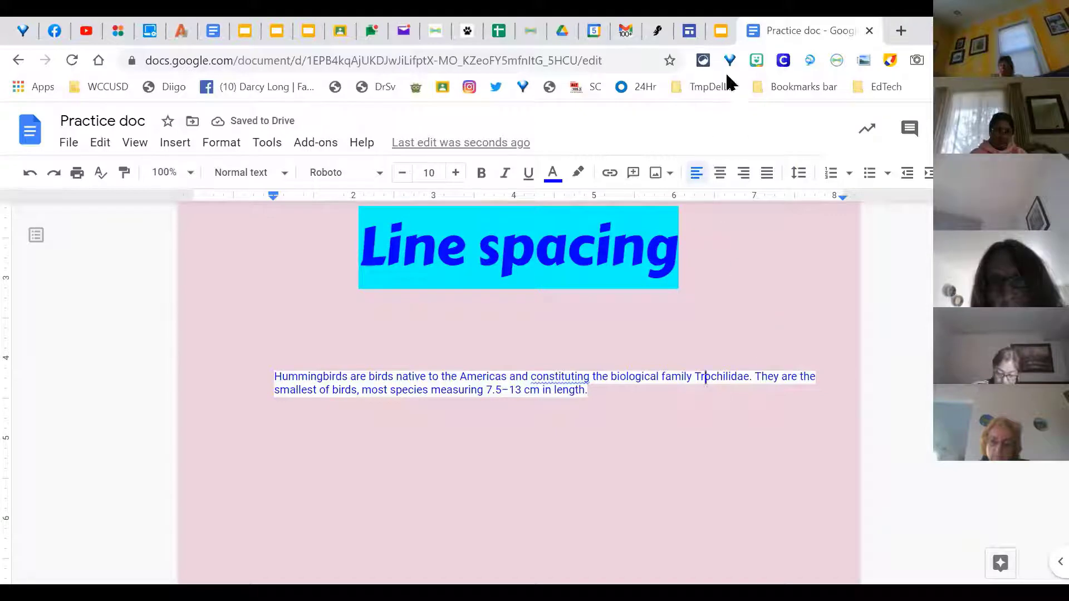
left_click(722, 30)
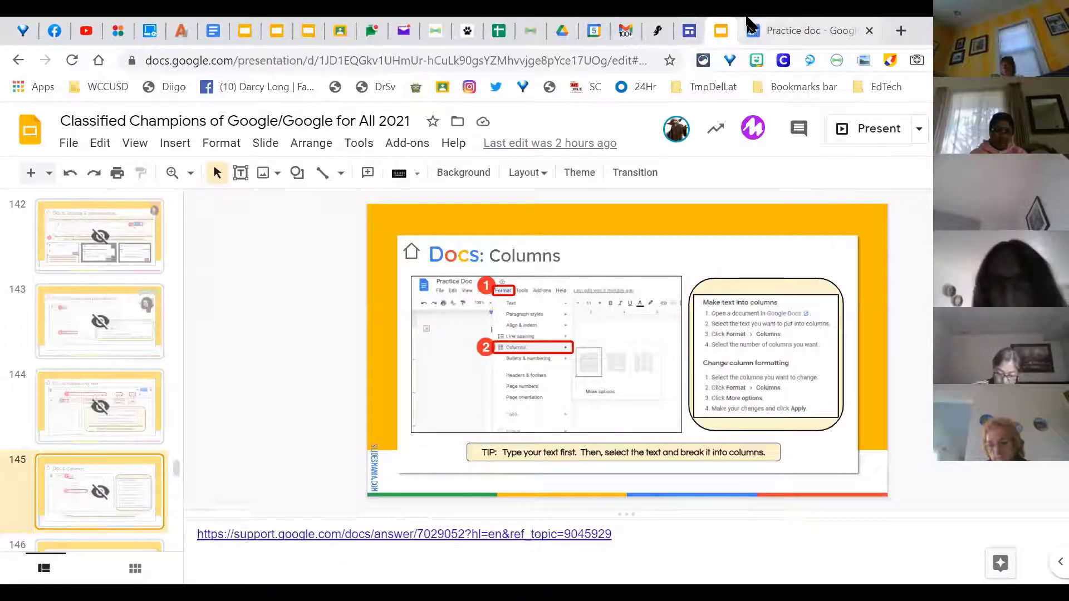
Step: Return to the Practice doc and scroll through it
left_click(789, 34)
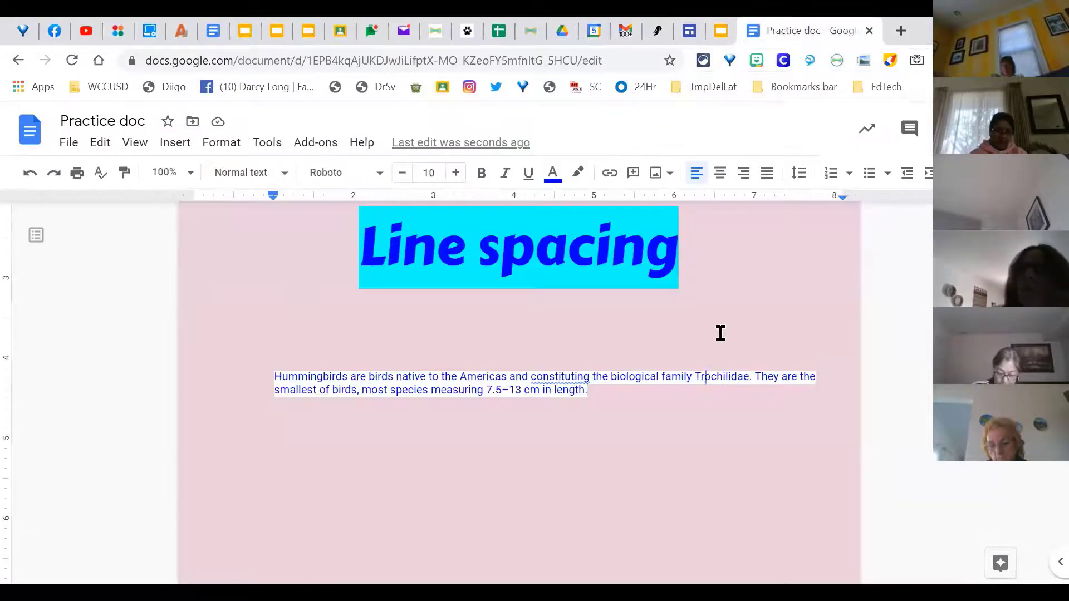
scroll(718, 332, "up", 4)
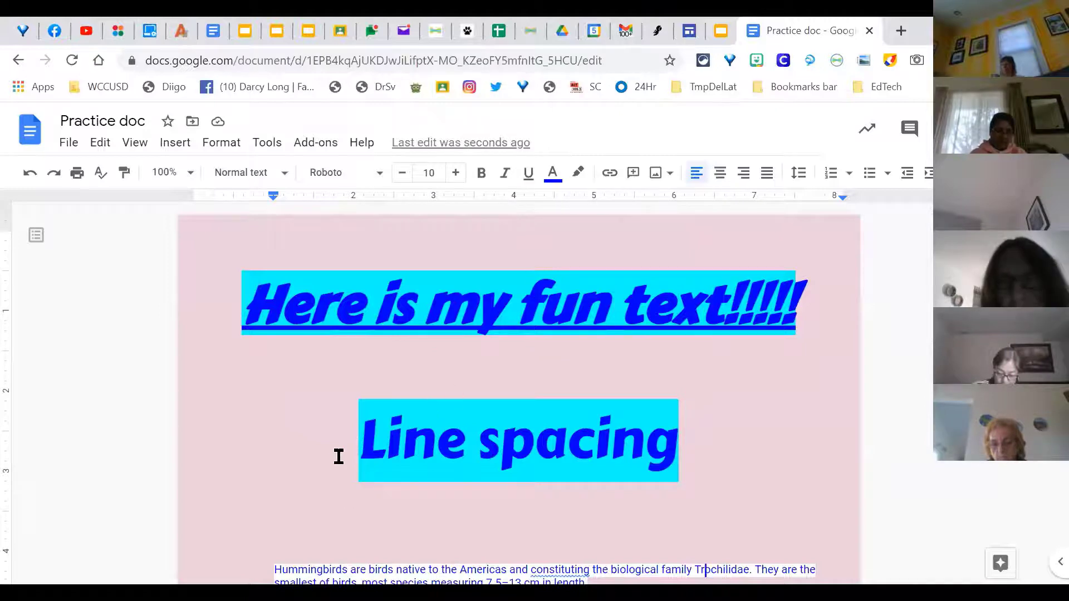
scroll(338, 455, "down", 2)
scroll(328, 440, "up", 2)
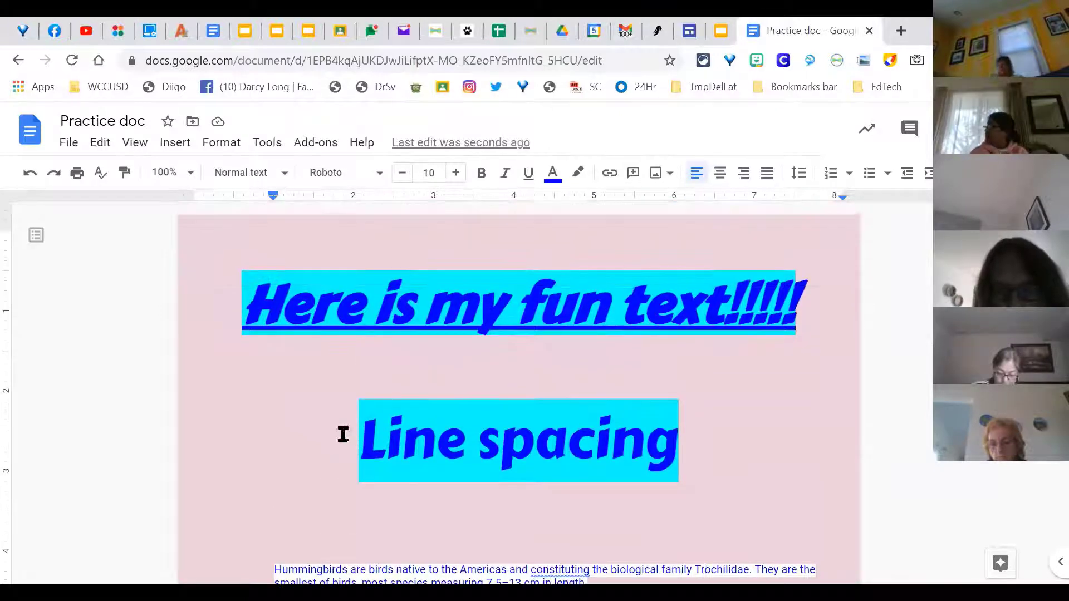
scroll(307, 427, "down", 2)
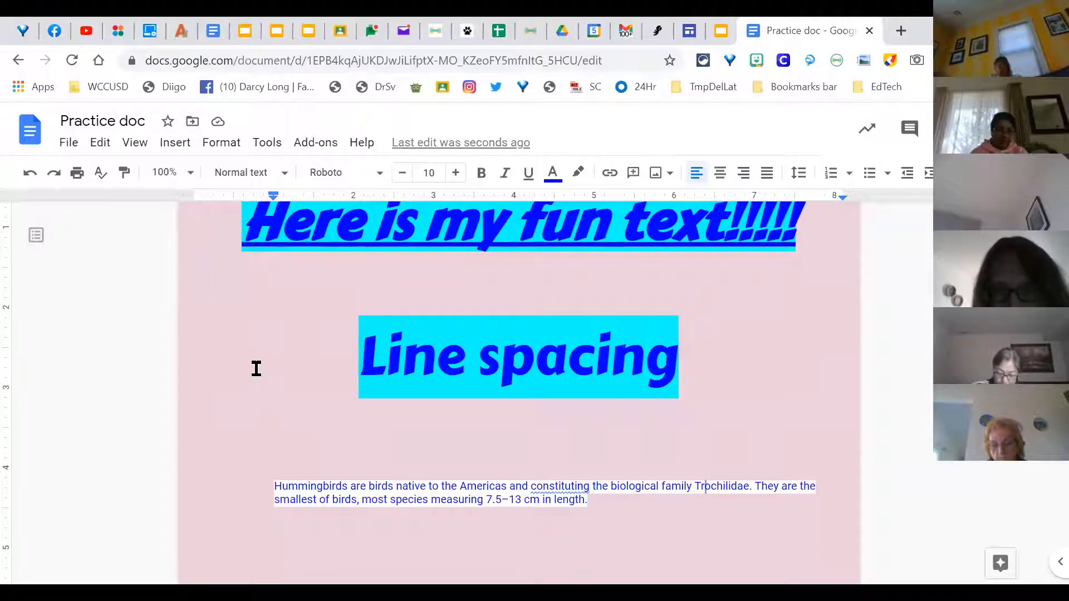
scroll(249, 449, "up", 2)
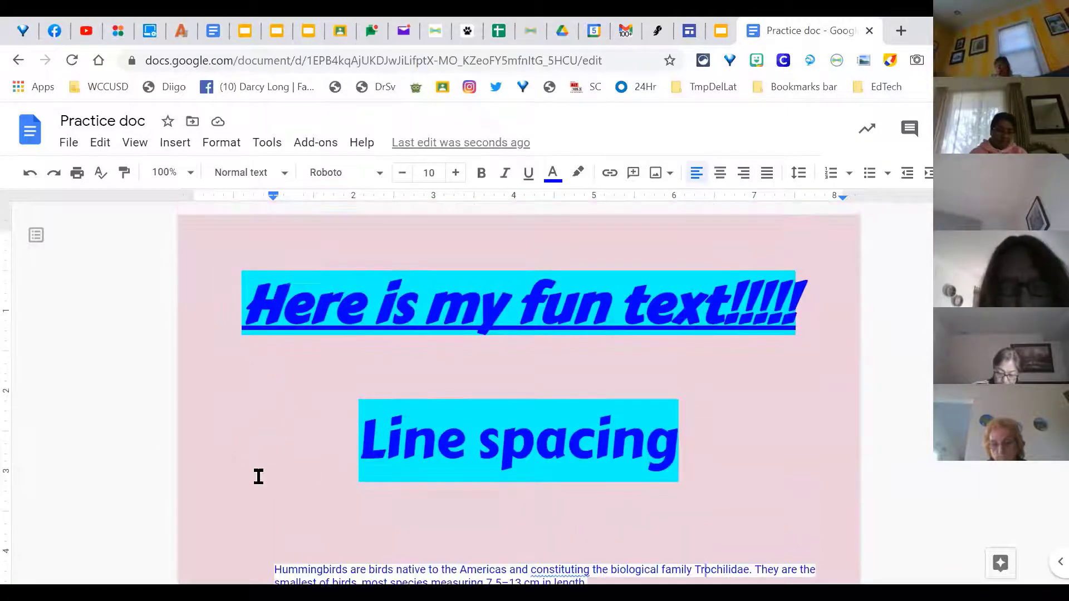
scroll(301, 485, "down", 2)
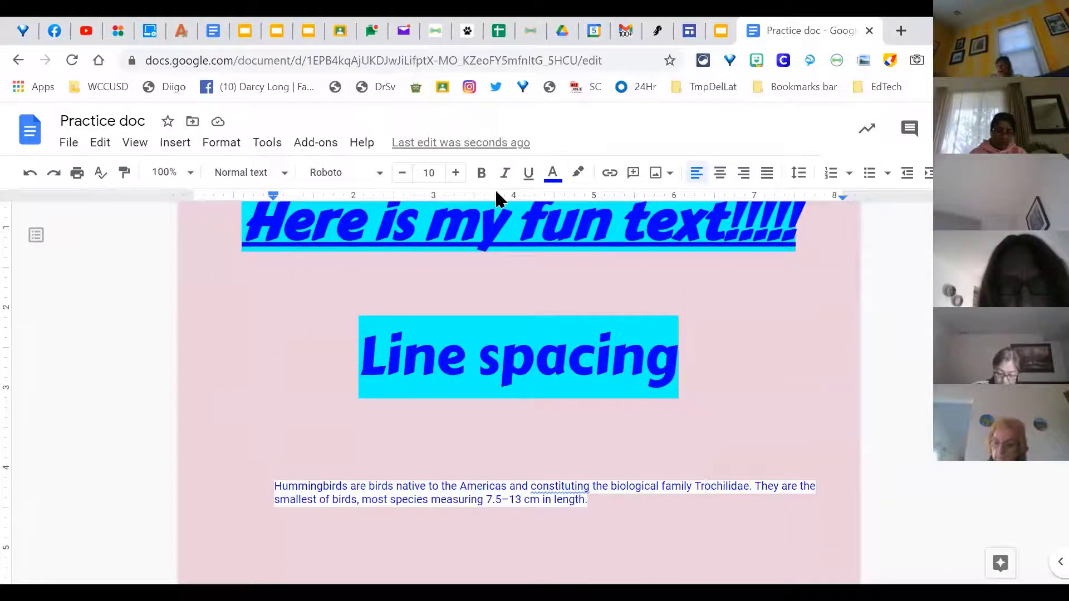
Step: Glance at the slide deck again, then place the cursor on the empty line below the hummingbird paragraph
left_click(723, 35)
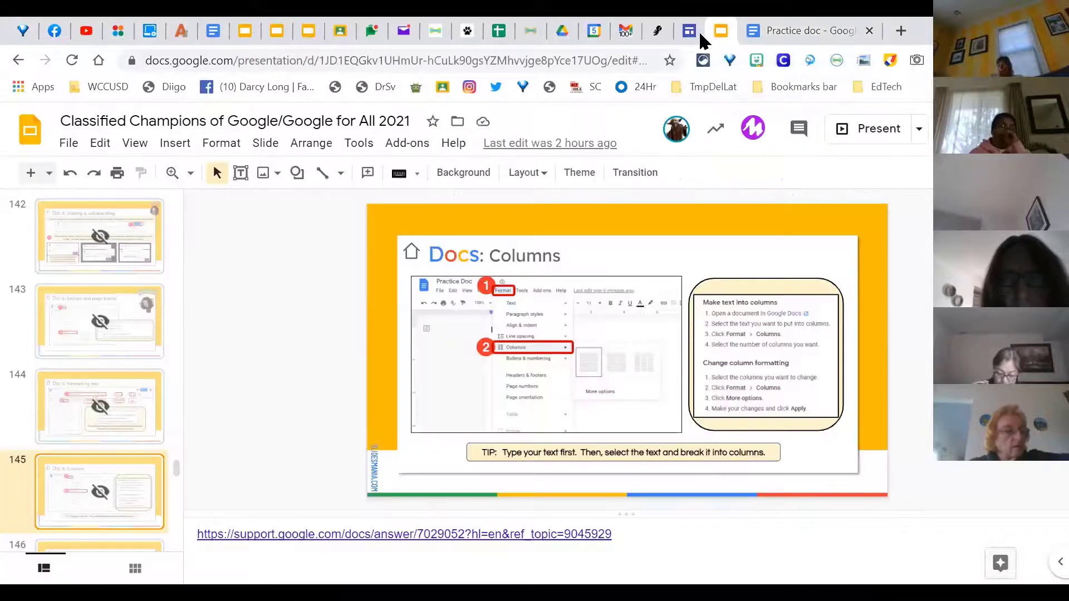
left_click(787, 31)
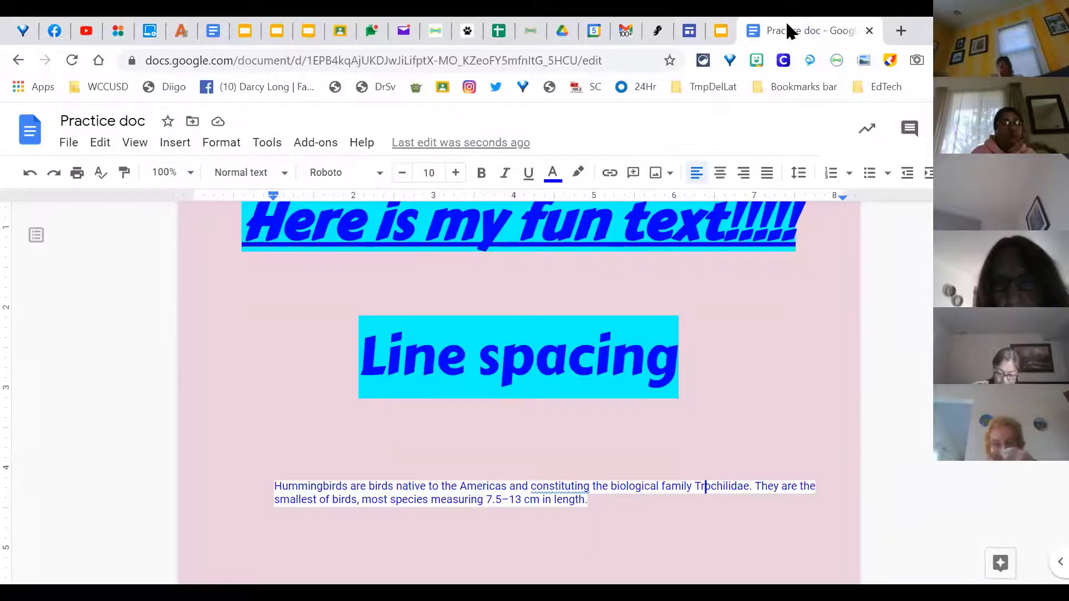
left_click(660, 416)
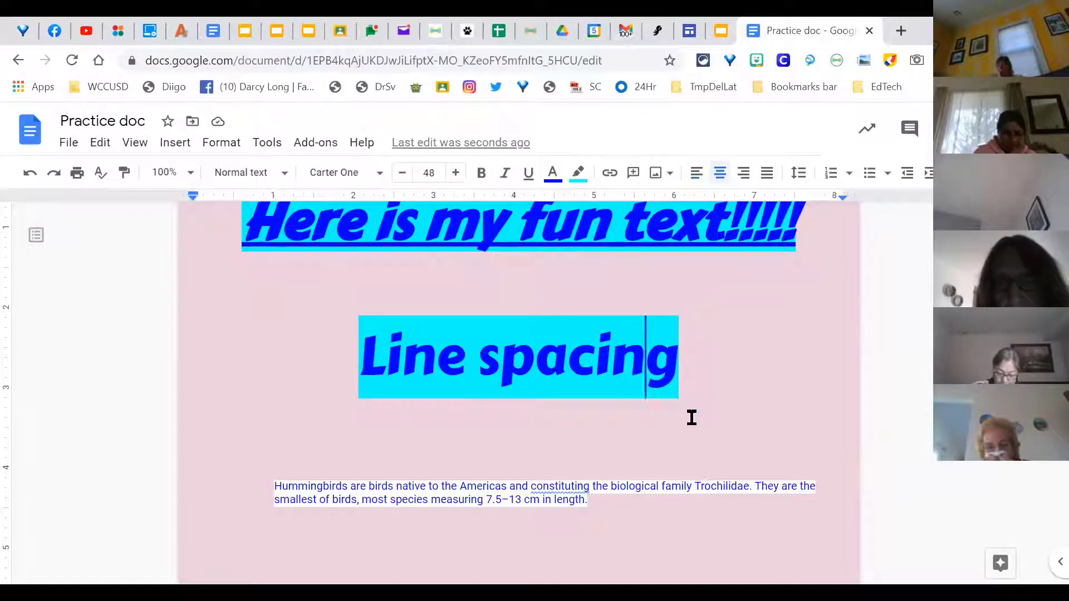
double_click(727, 422)
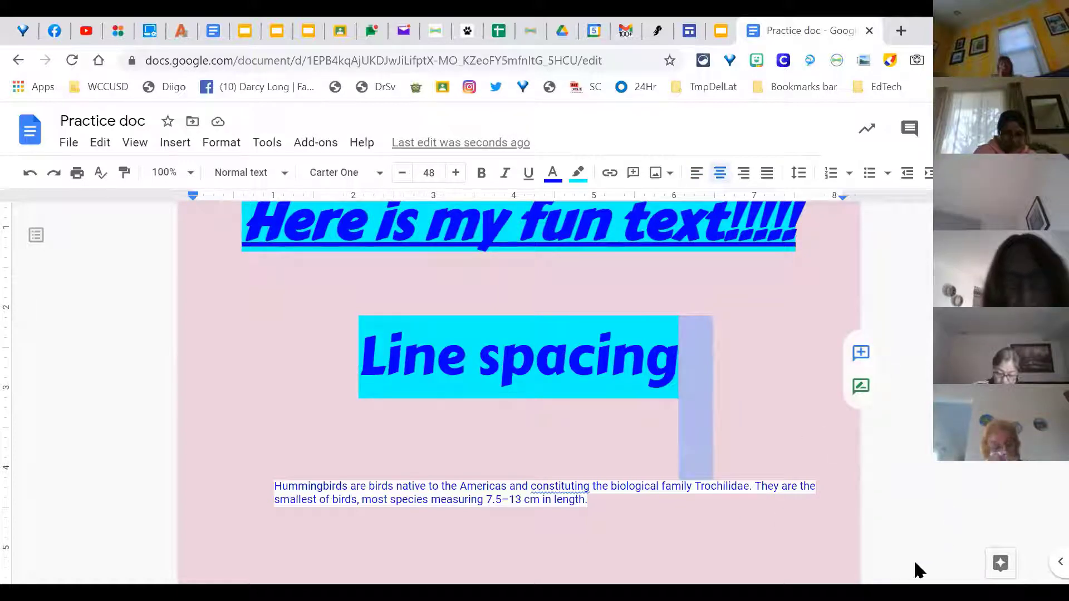
left_click(785, 562)
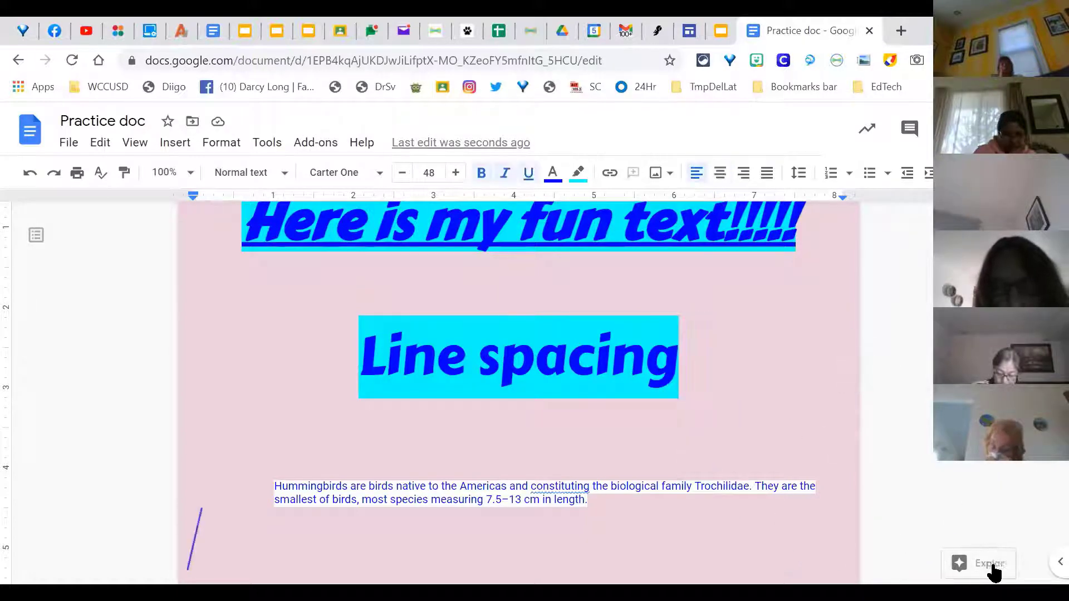
Step: Search the Explore panel for 'sloth' to bring up the Sloths Wikipedia summary
left_click(978, 567)
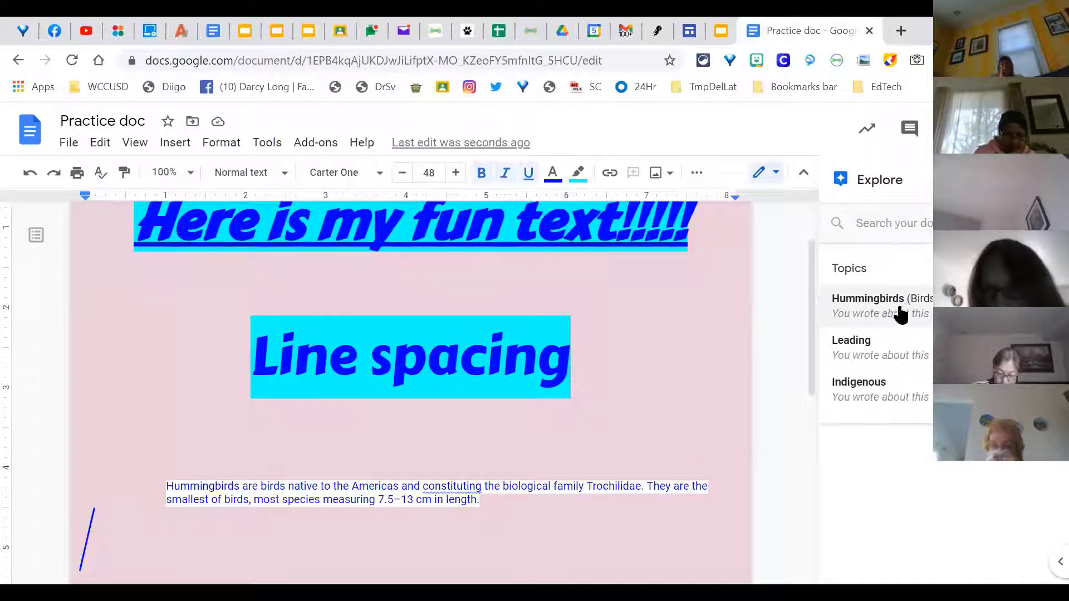
left_click(872, 235)
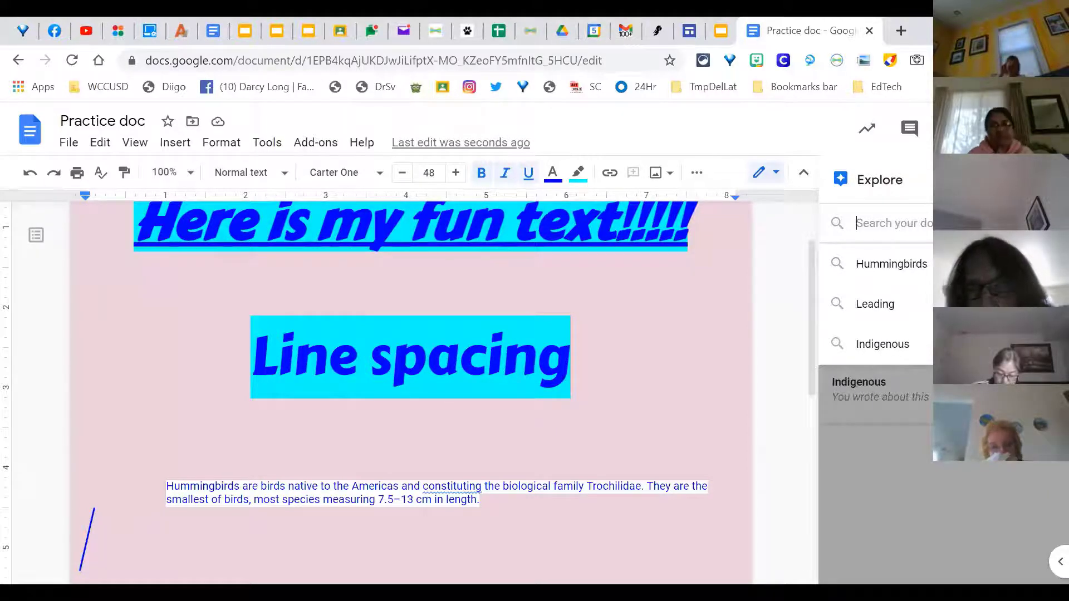
type("sloth")
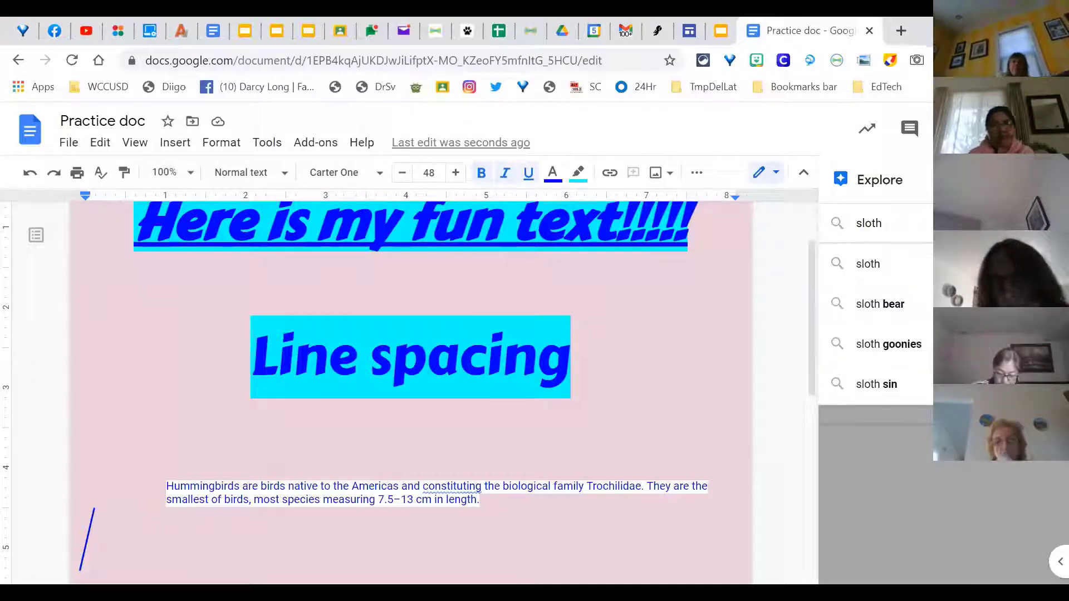
key("Return")
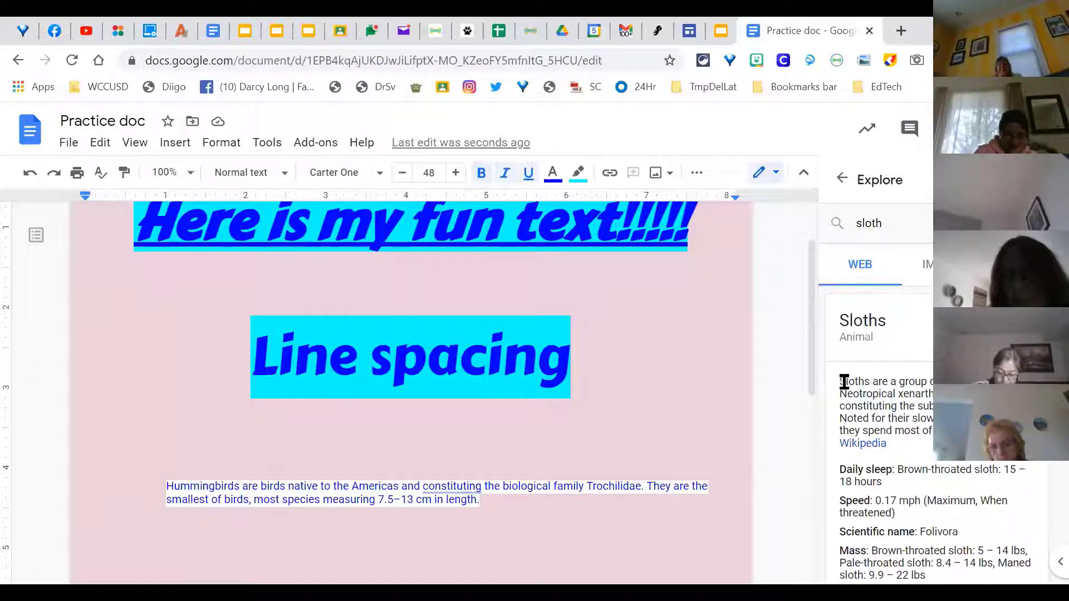
Step: Copy the Sloths description from the Explore results
left_click_drag(842, 383, 931, 431)
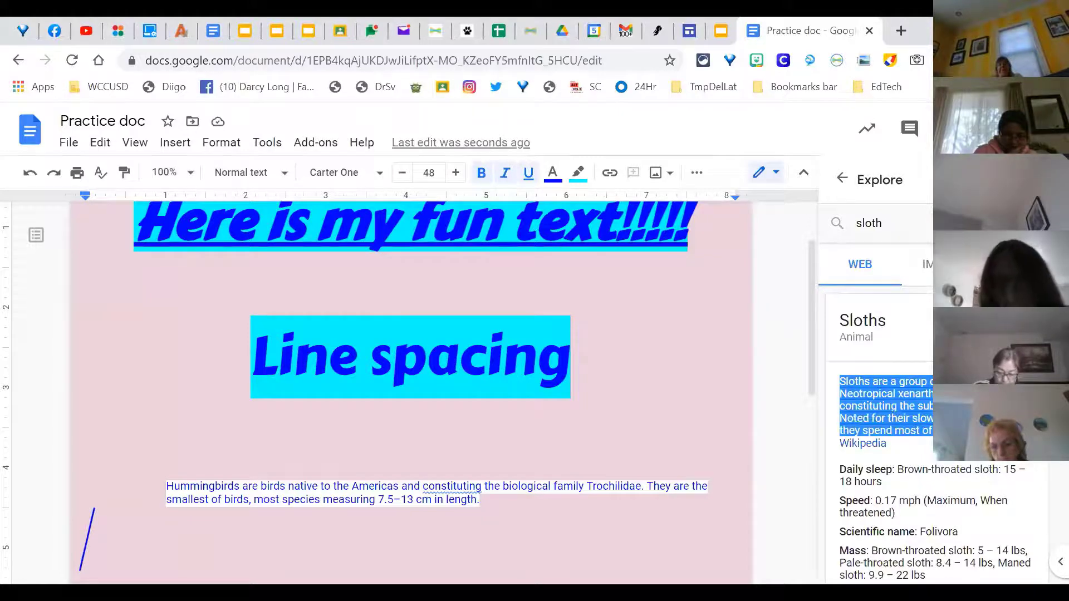
right_click(925, 409)
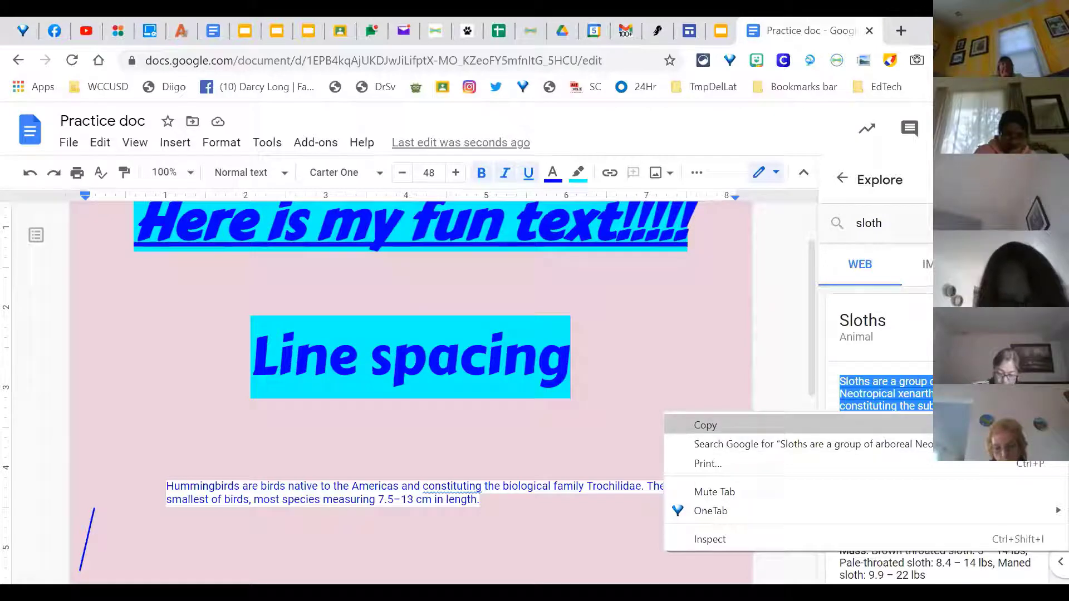
left_click(957, 425)
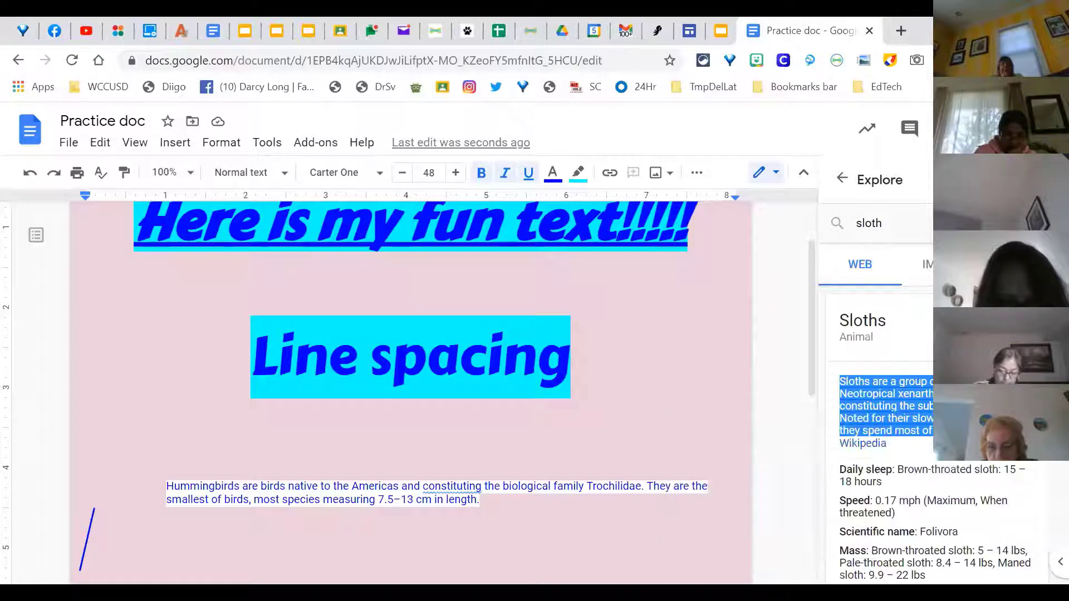
Step: Paste the sloth description on the empty line below the hummingbird paragraph, then cut it out again
left_click(534, 487)
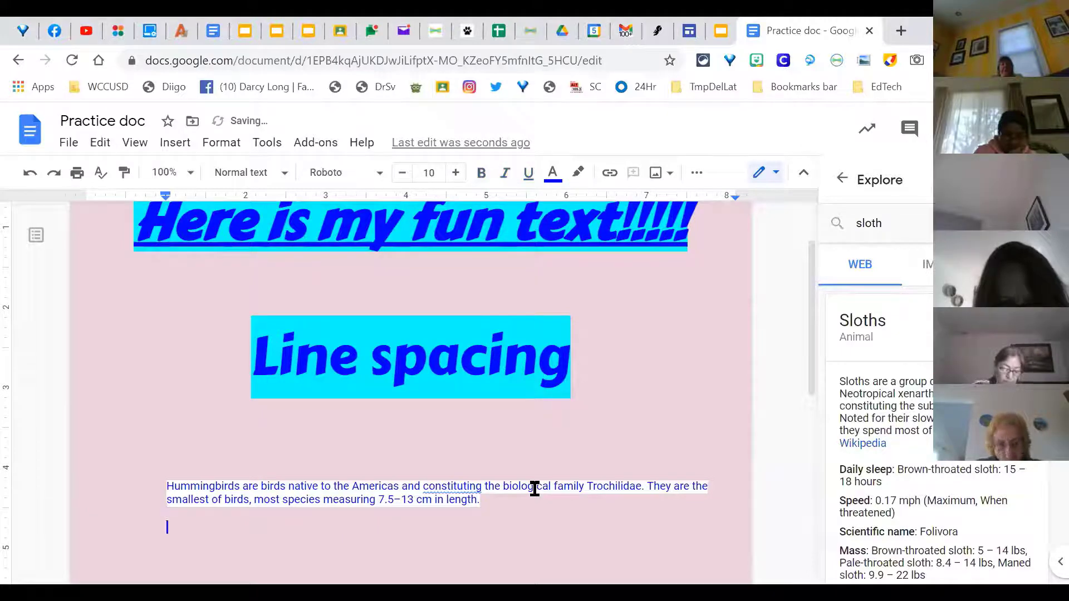
right_click(185, 519)
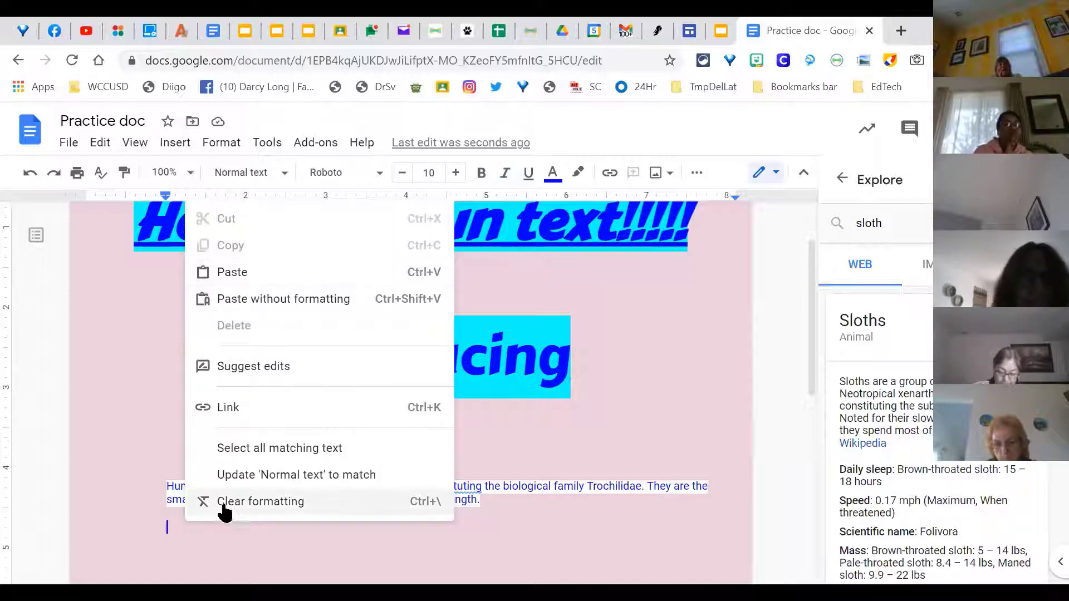
left_click(271, 273)
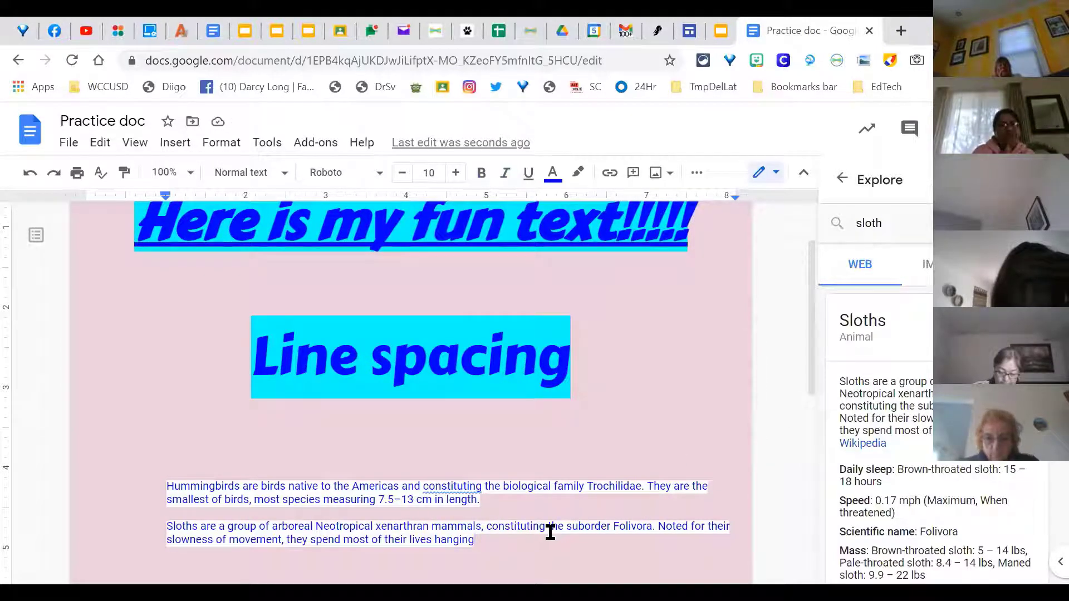
left_click_drag(537, 540, 162, 373)
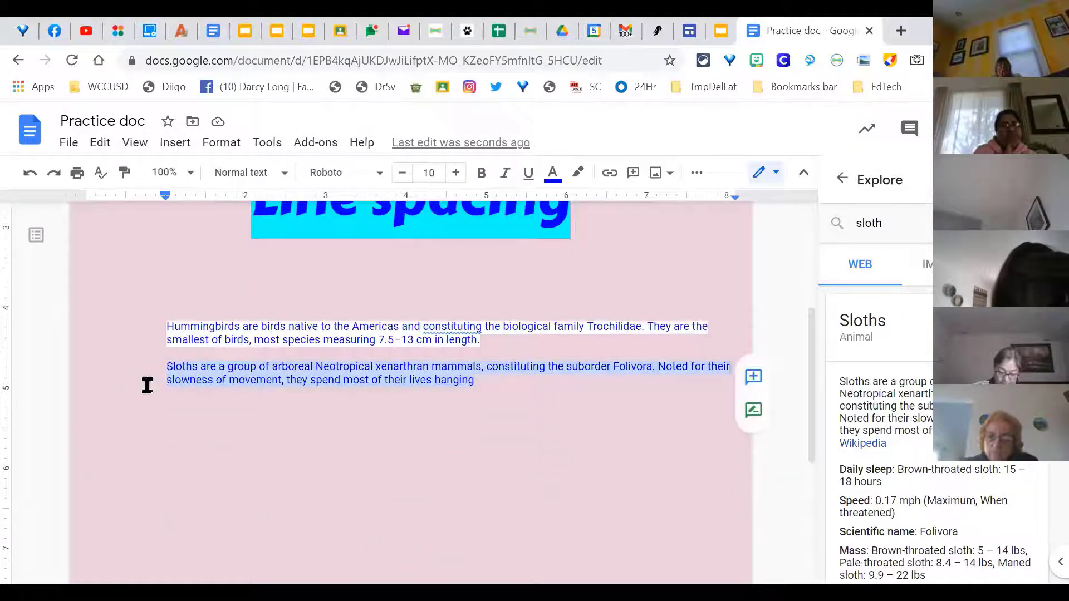
key("ctrl+x")
Step: Paste the sloth text without formatting below the hummingbird paragraph, undoing an accidental edit to 'lives'
right_click(300, 372)
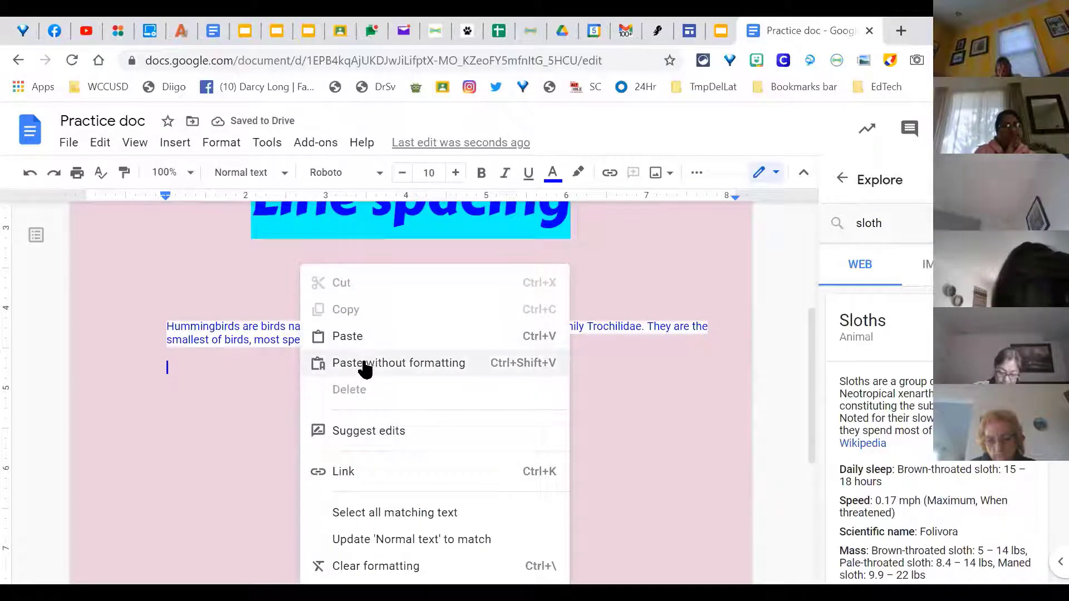
left_click(351, 368)
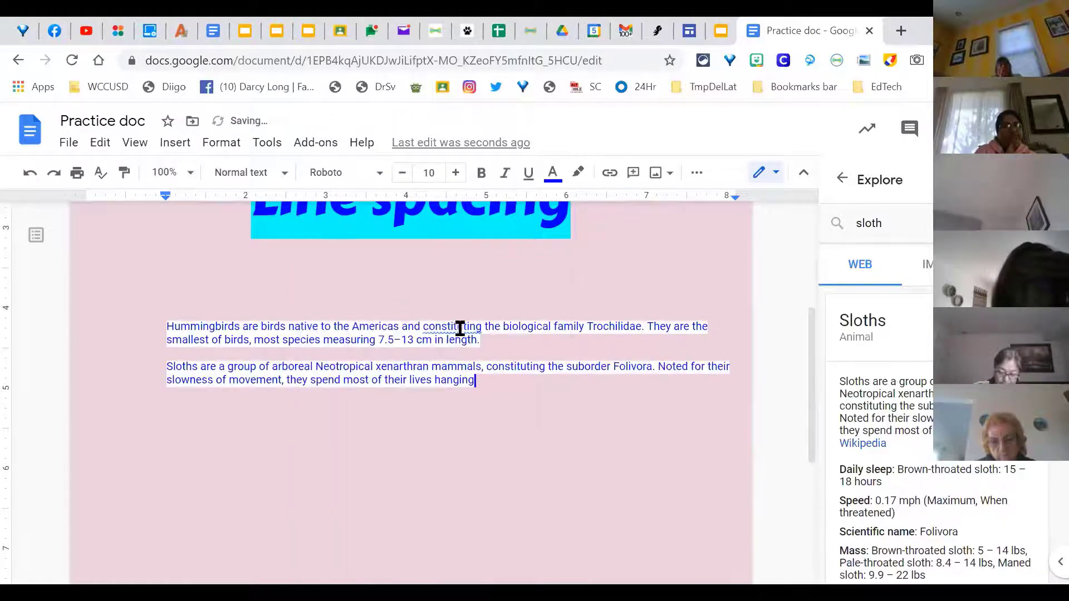
double_click(393, 402)
double_click(511, 379)
left_click_drag(477, 380, 413, 380)
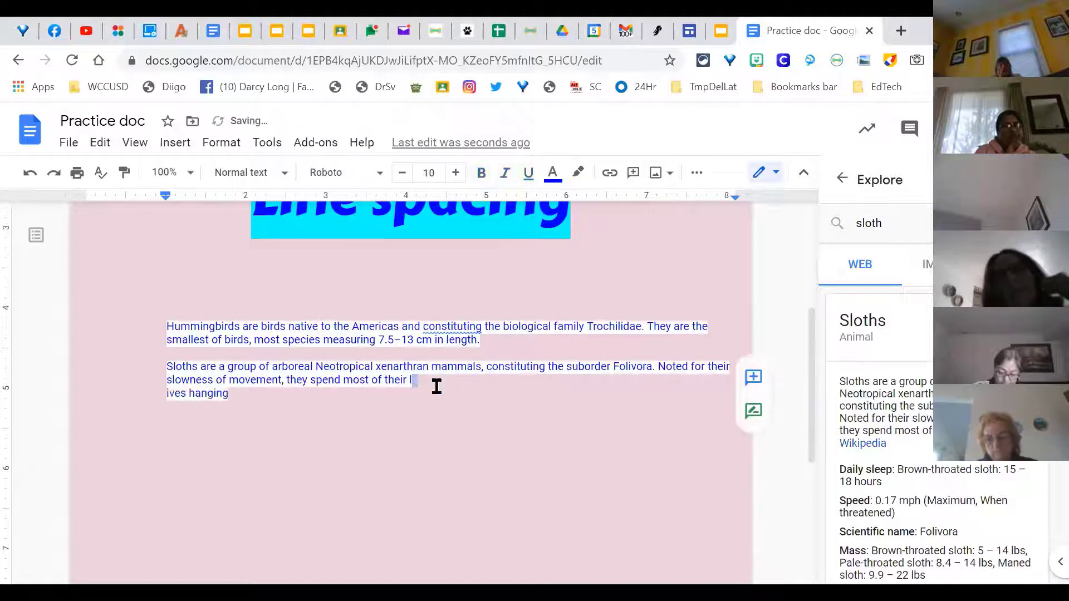
left_click(30, 172)
left_click(162, 366)
left_click_drag(257, 376, 488, 383)
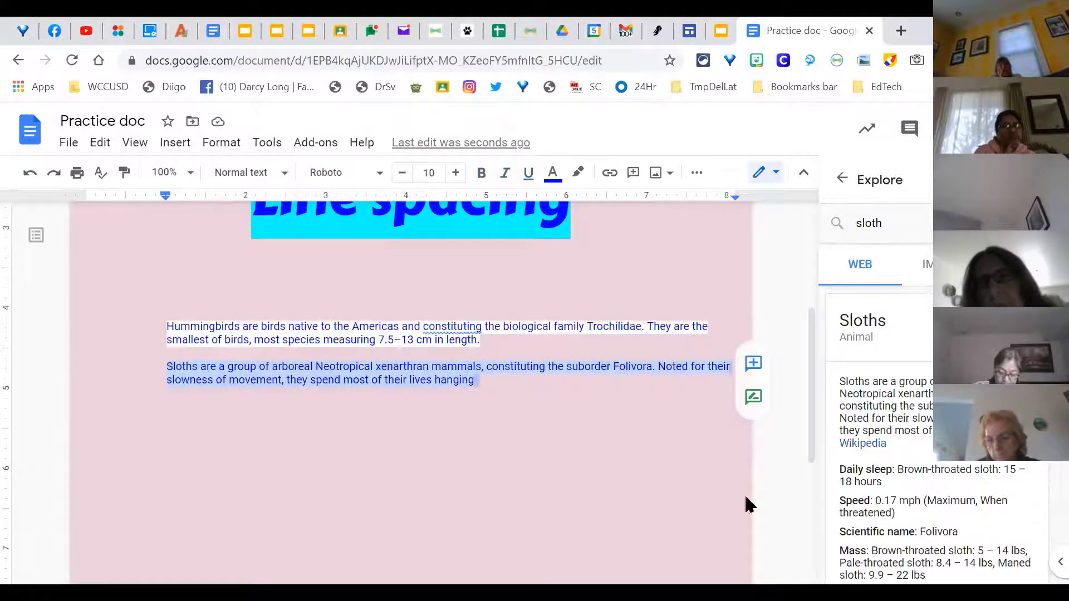
right_click(437, 375)
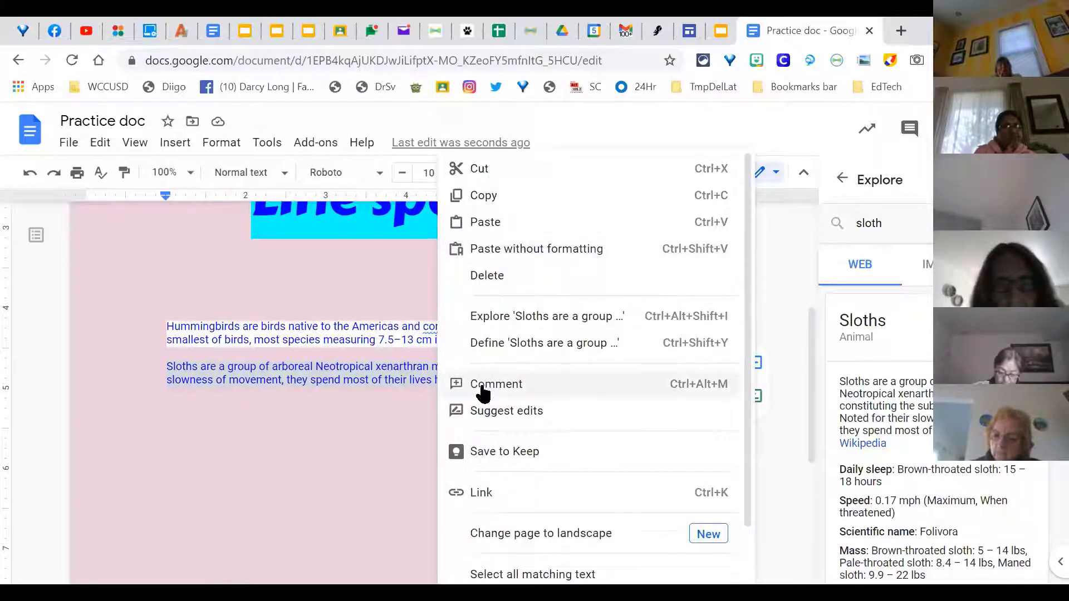
left_click(354, 448)
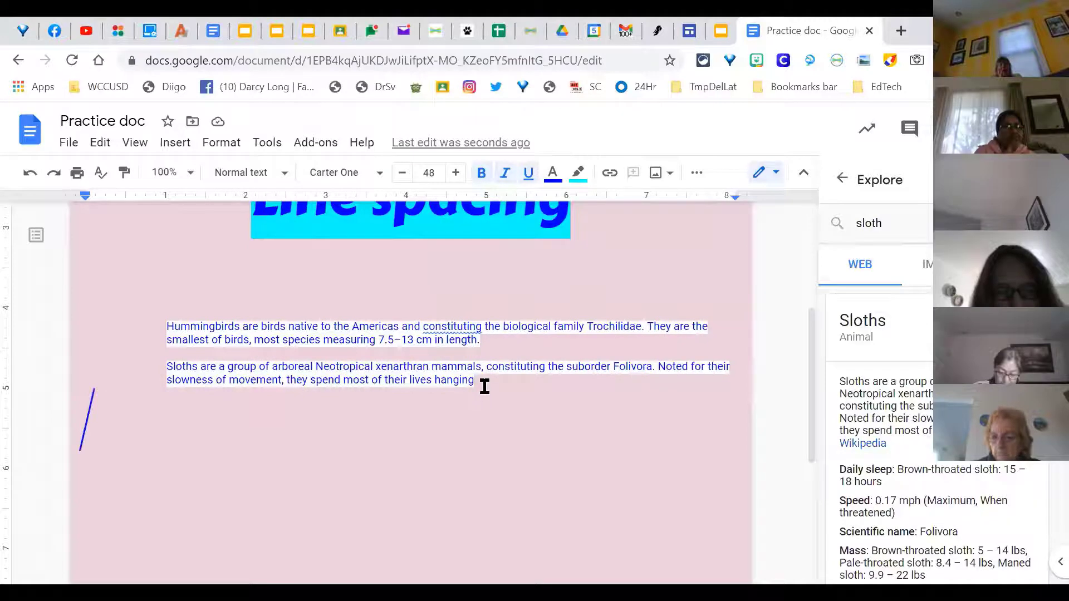
Step: Paste a second copy of the sloth text on a new line after 'hanging' and select it
left_click(482, 383)
key("Return")
key("ctrl+v")
left_click_drag(492, 424, 167, 409)
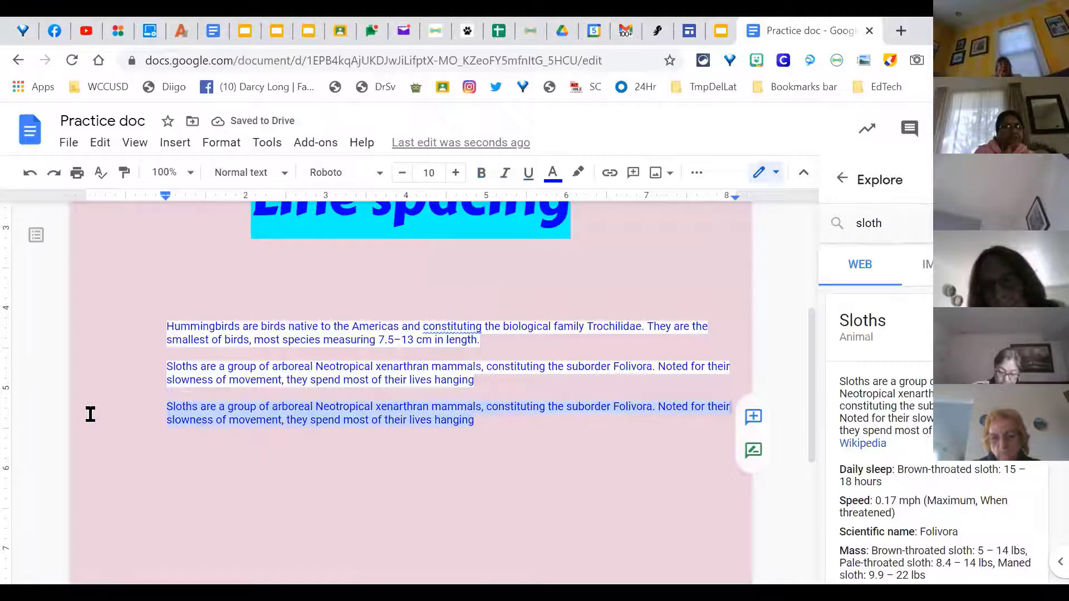
Step: Set the second Sloths paragraph's highlight colour to None
left_click(578, 173)
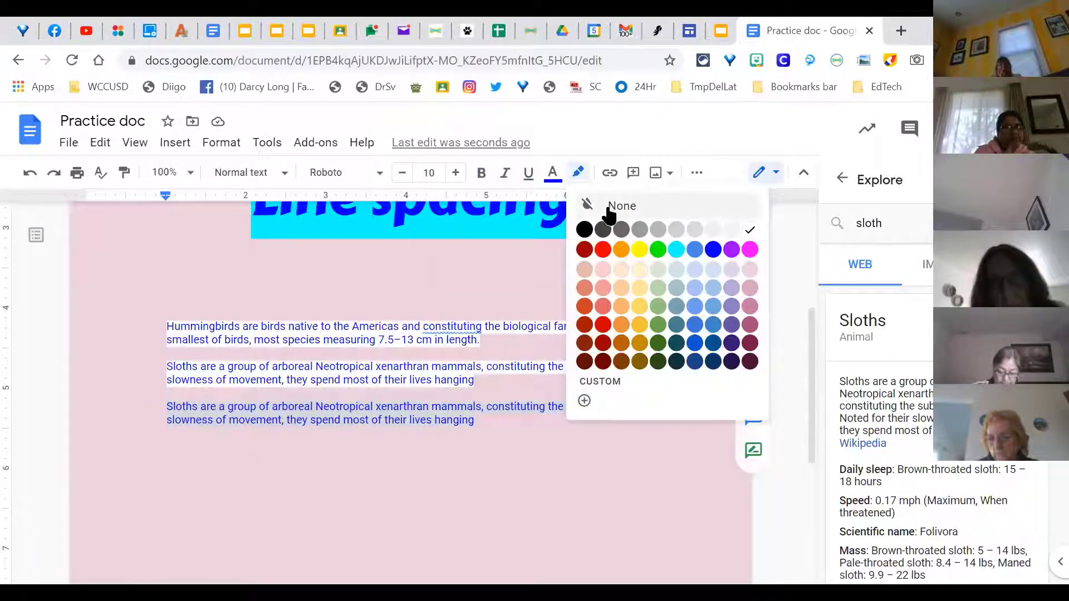
left_click(609, 206)
left_click(551, 438)
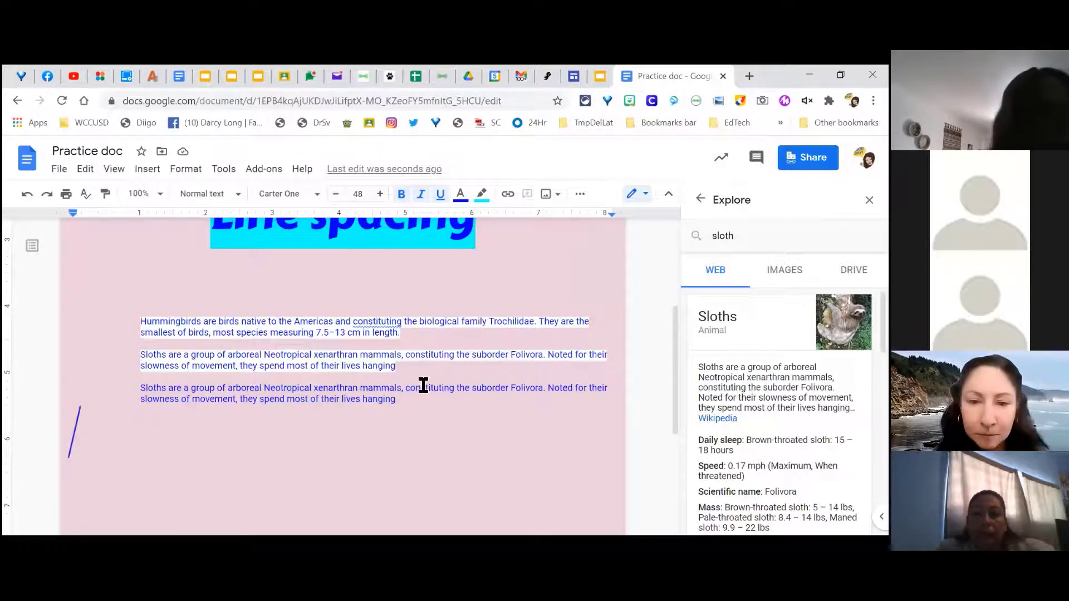
Step: Switch to the Classified Champions slide deck and present it full screen
left_click(427, 405)
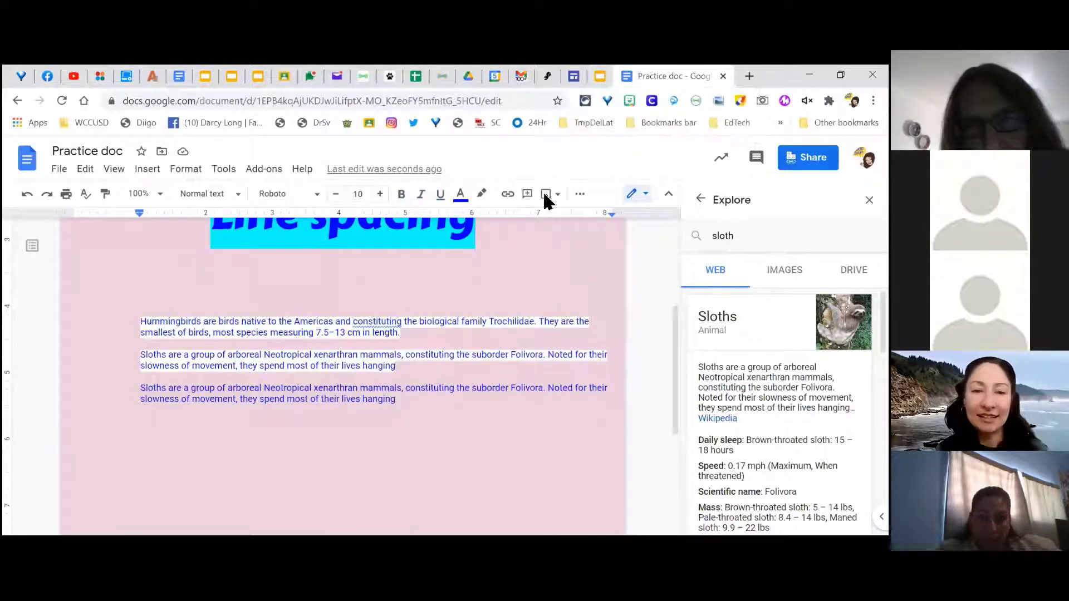
left_click(594, 83)
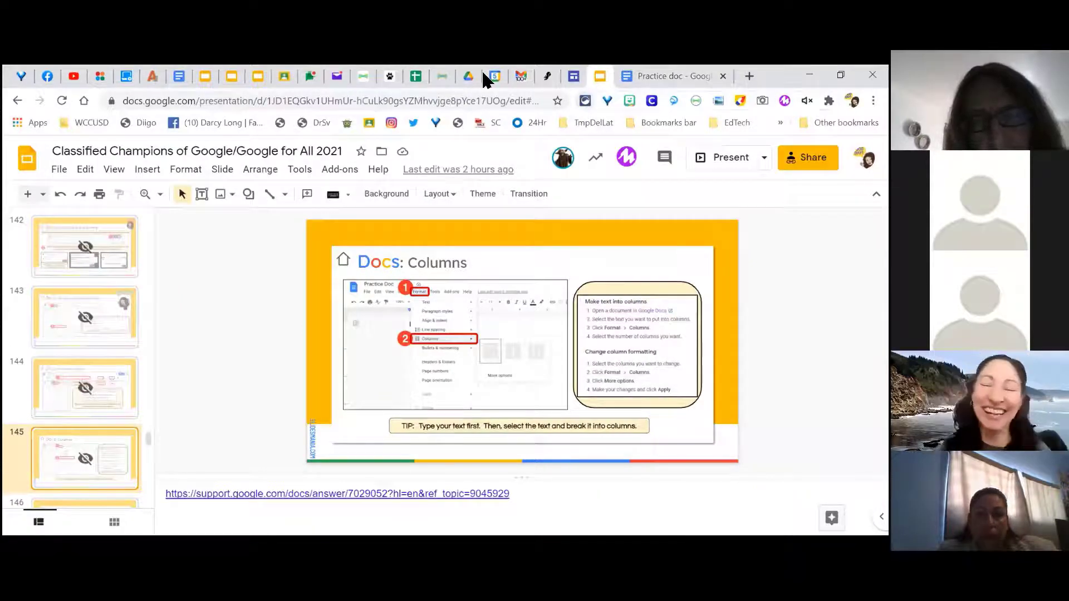
left_click(724, 158)
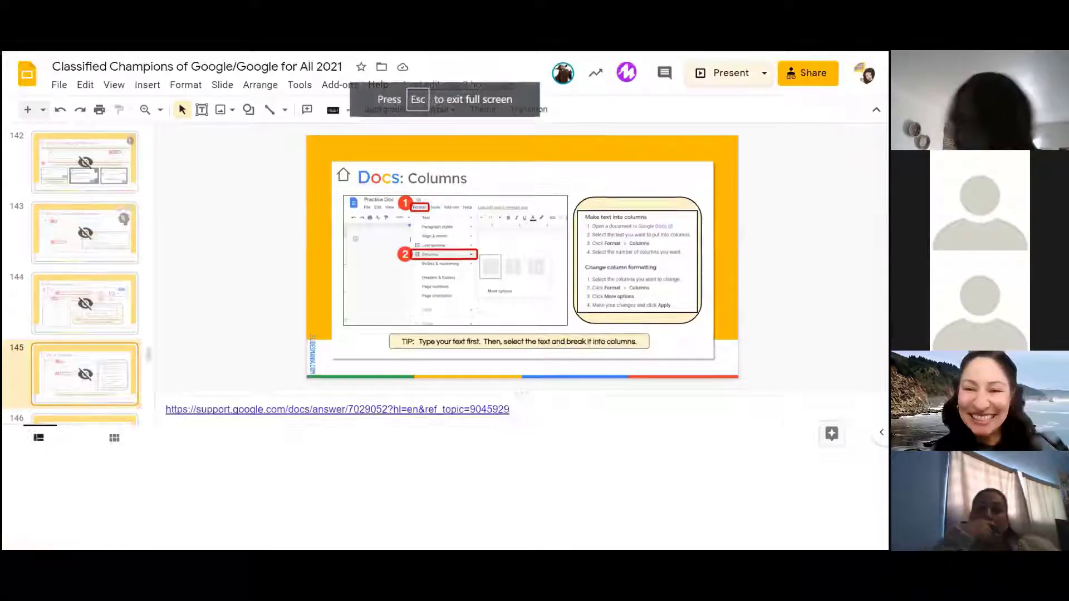
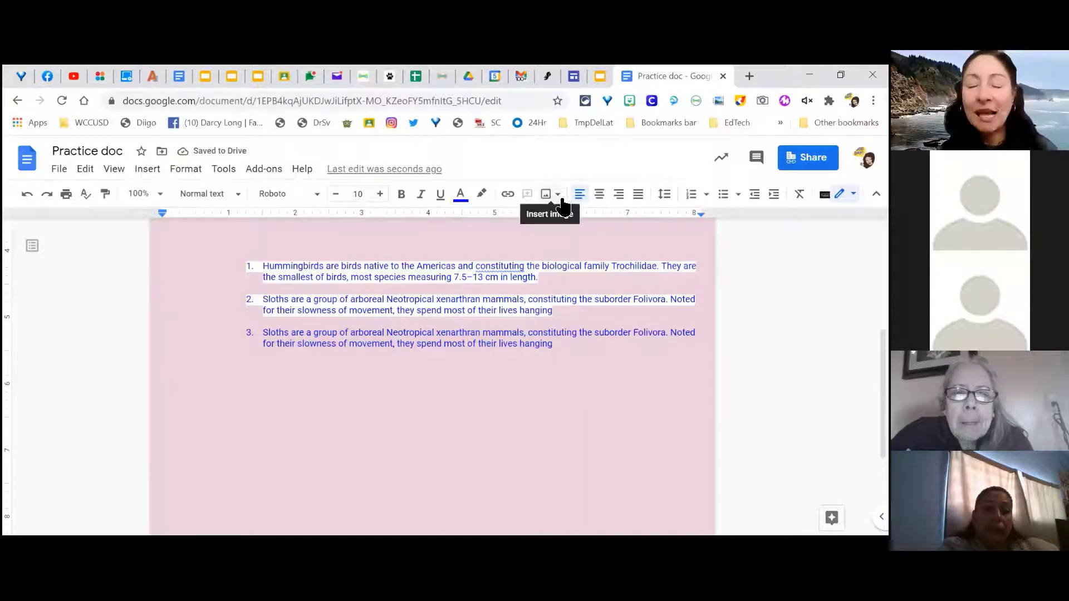
Step: Insert a gray kitten photo from a web image search for 'kittens' below the numbered list
left_click(559, 195)
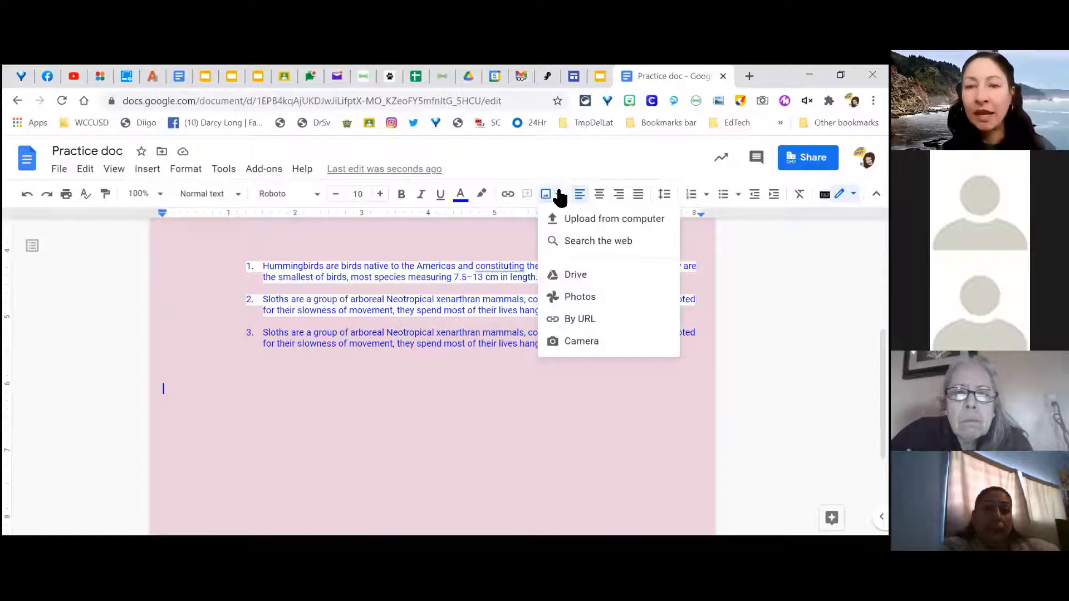
left_click(601, 243)
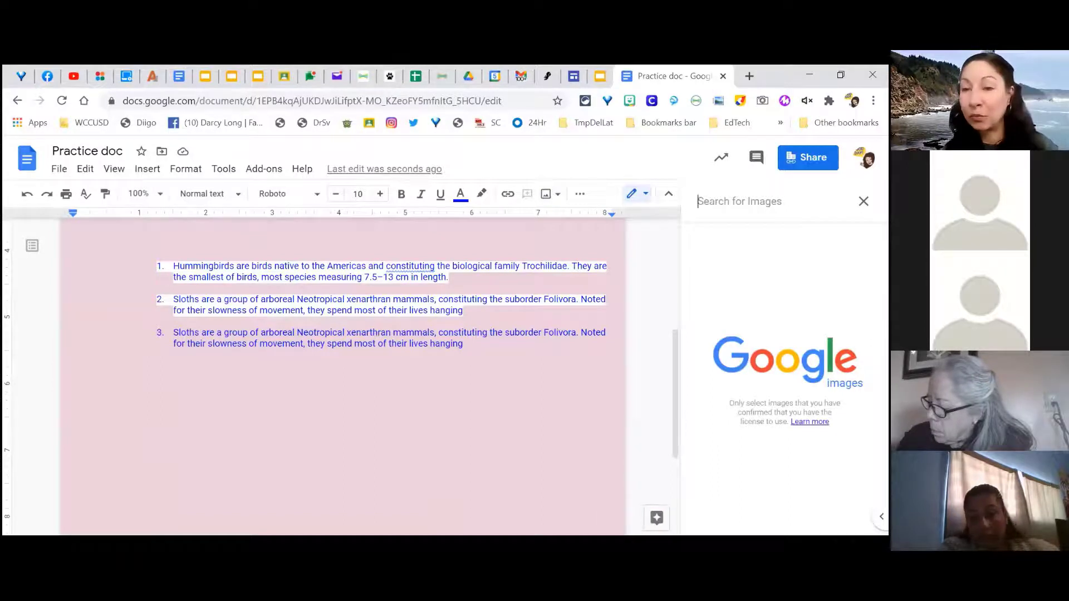
type("kittens")
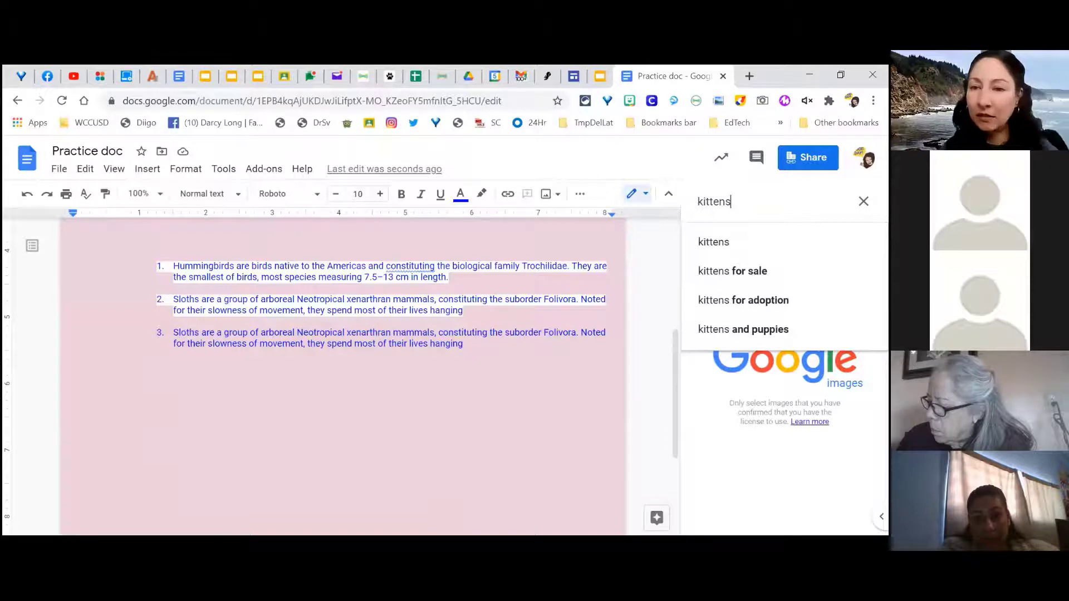
left_click(706, 239)
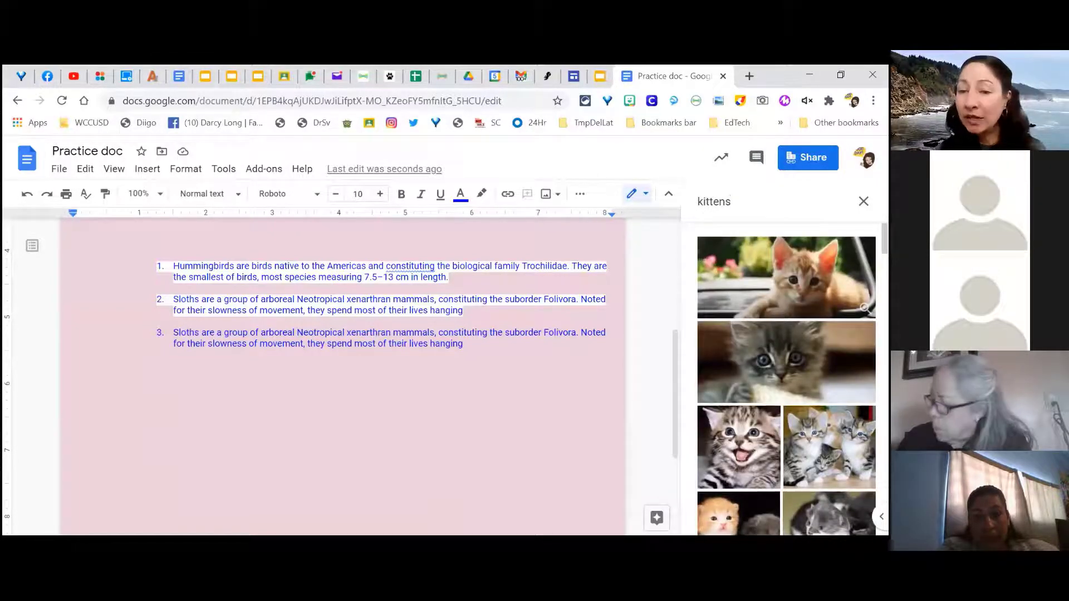
left_click(786, 362)
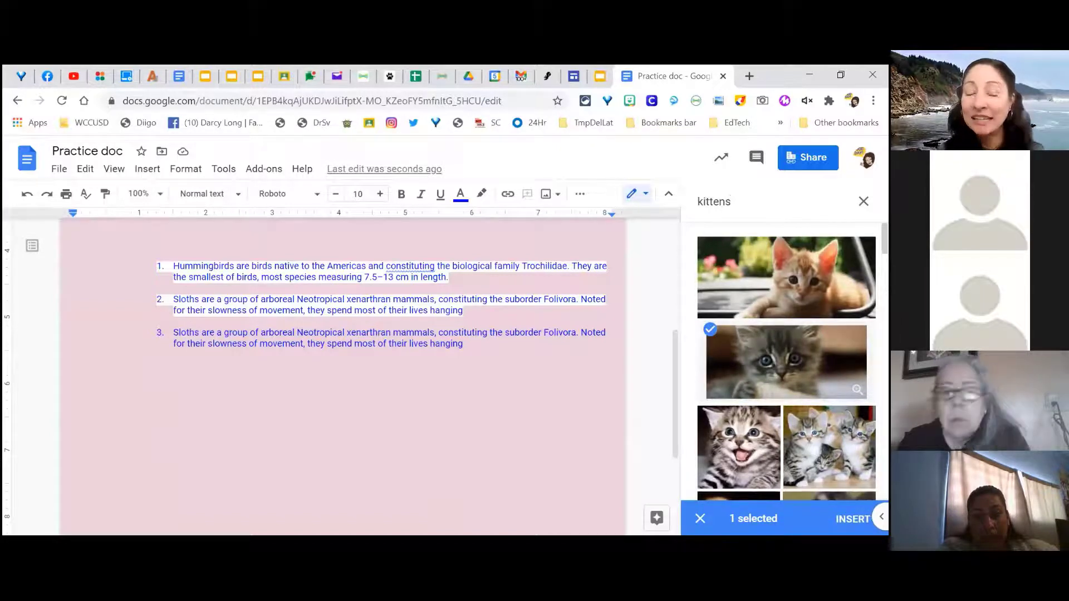
left_click(852, 518)
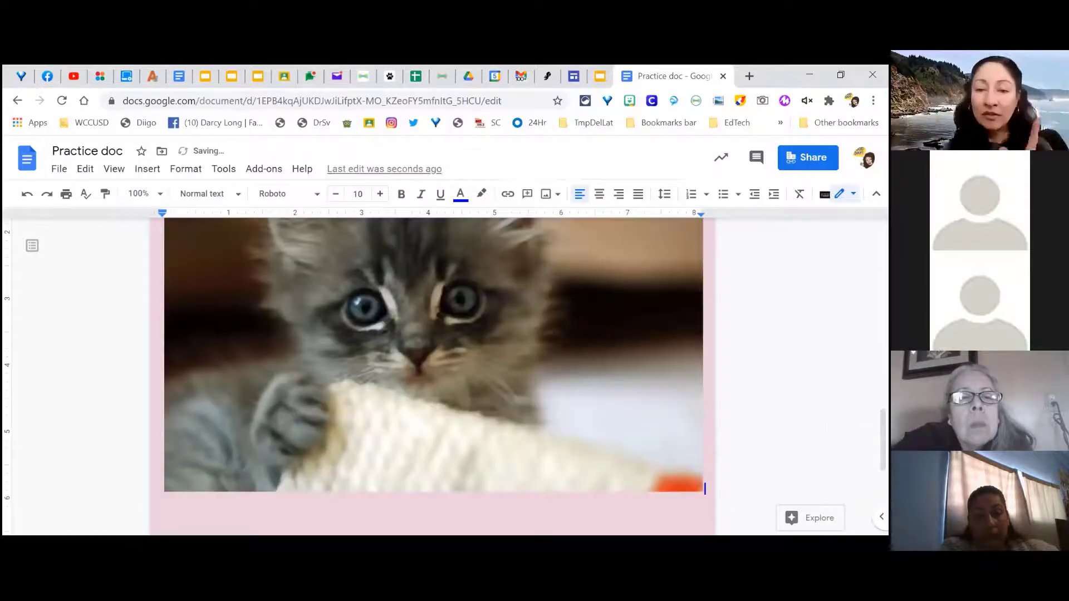
Step: Shrink the kitten photo by its corner handle to a small size, undoing trial width and height stretches
left_click(598, 441)
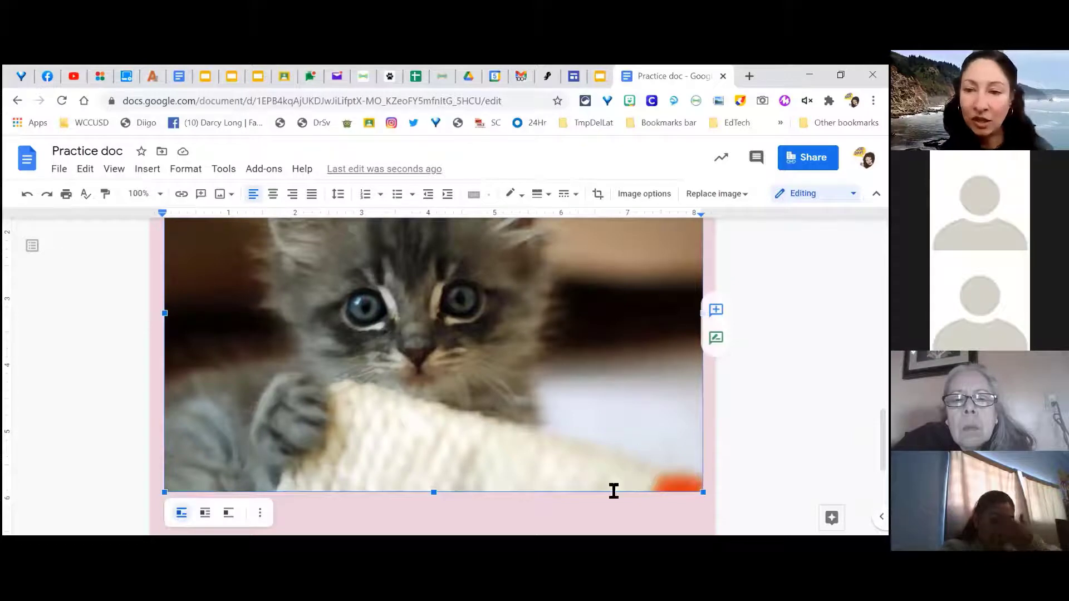
left_click_drag(698, 493, 421, 349)
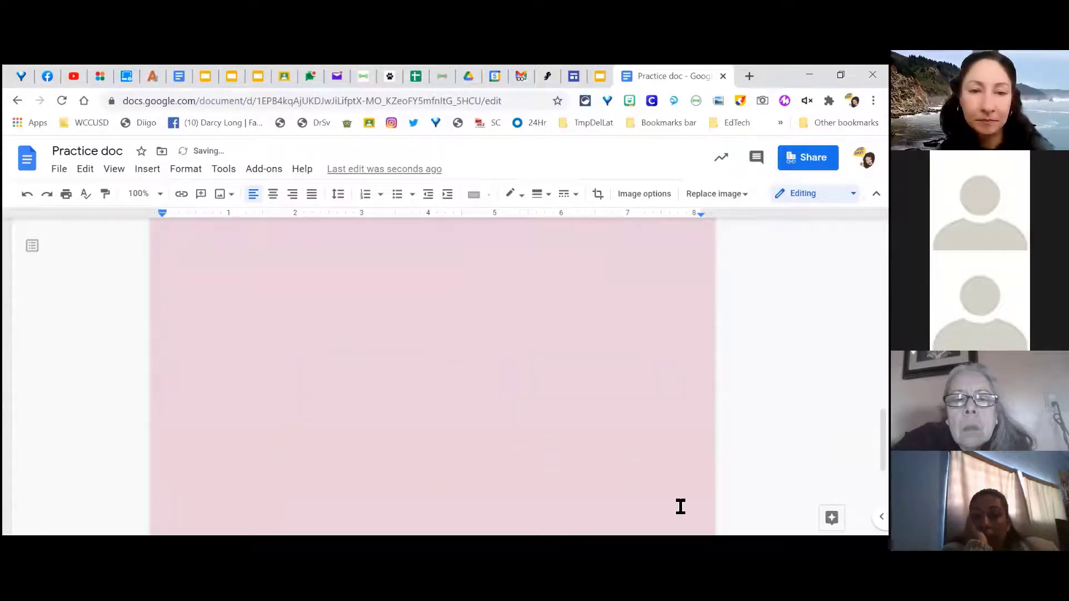
scroll(680, 507, "up", 6)
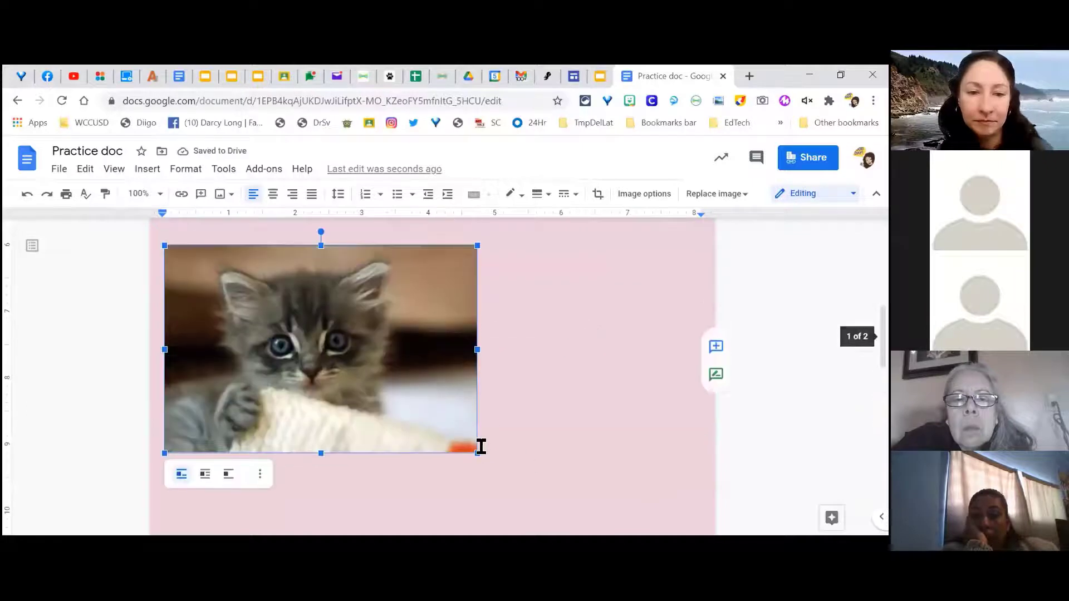
left_click_drag(471, 448, 339, 371)
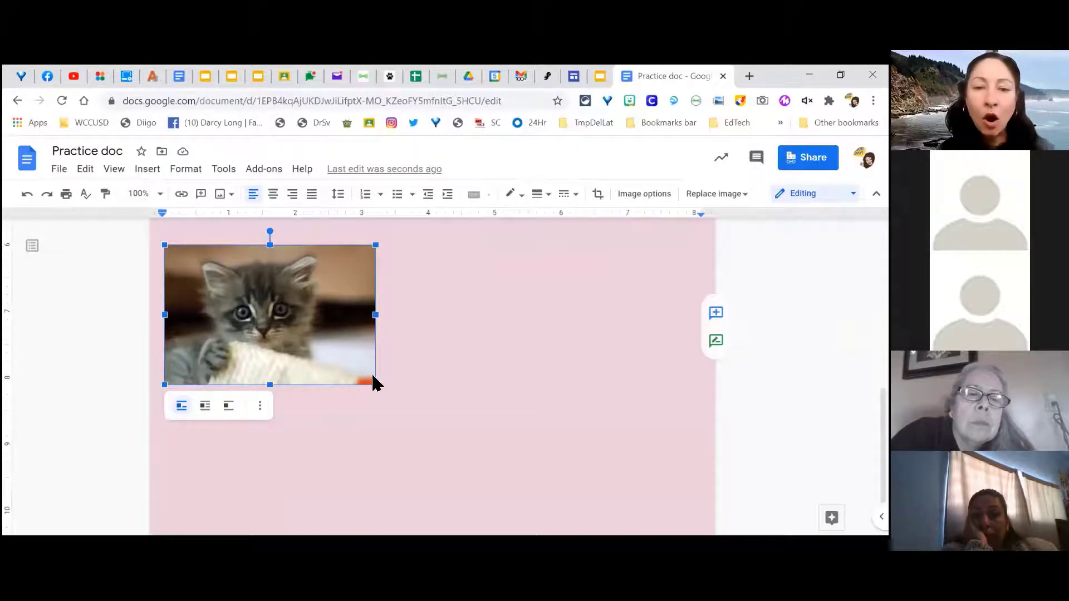
left_click_drag(376, 388, 446, 480)
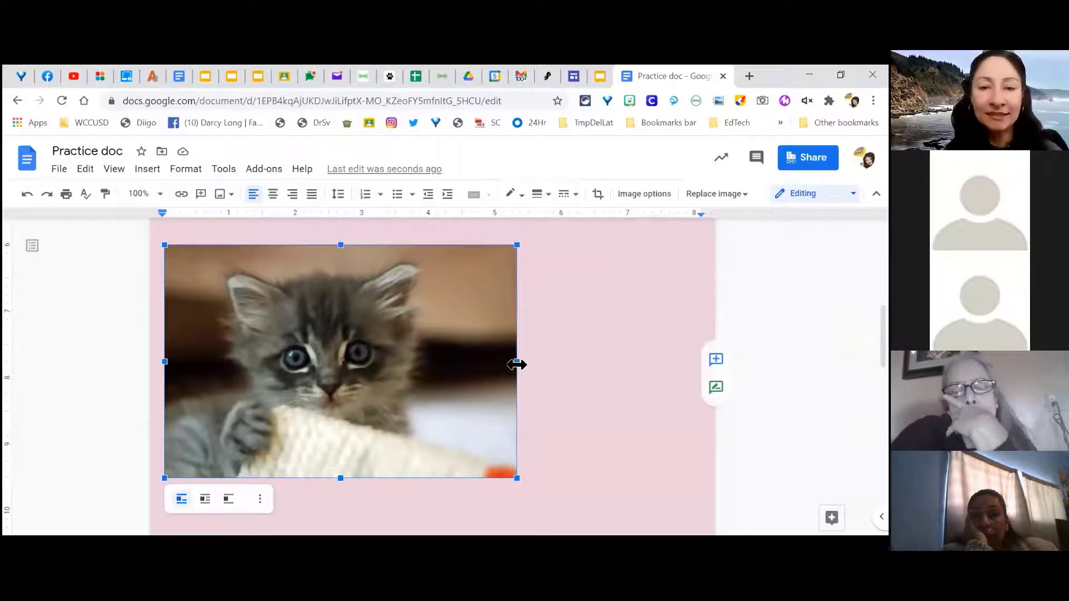
left_click_drag(516, 365, 707, 396)
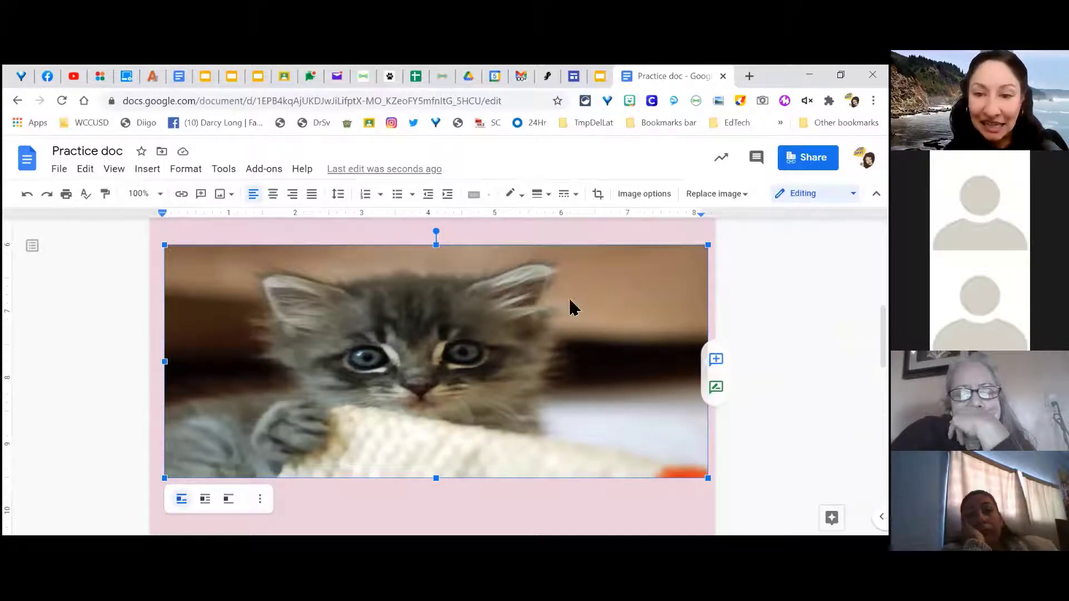
left_click(27, 194)
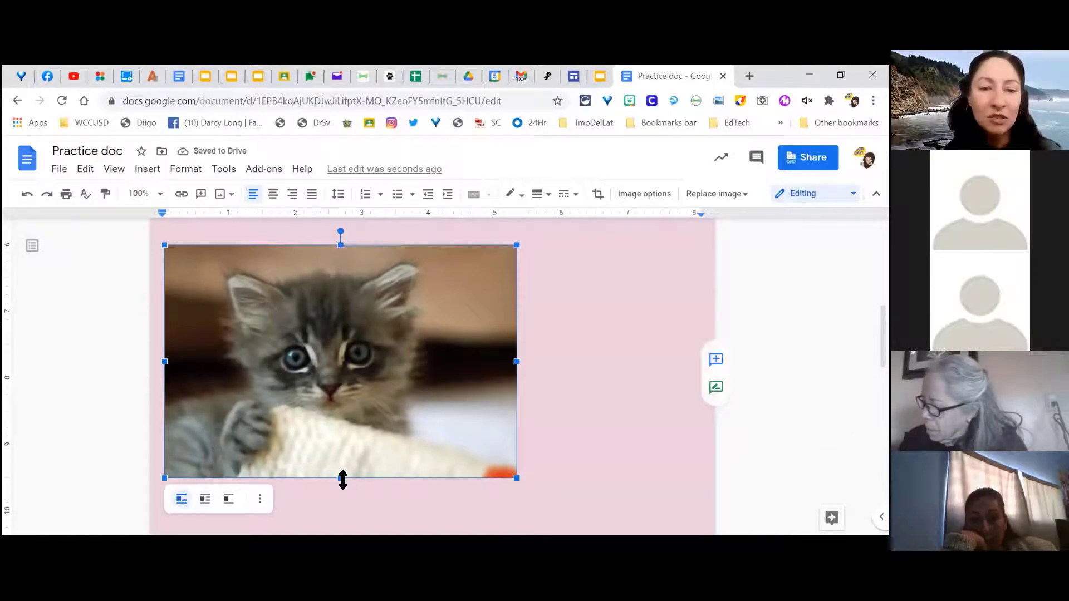
left_click_drag(343, 479, 337, 536)
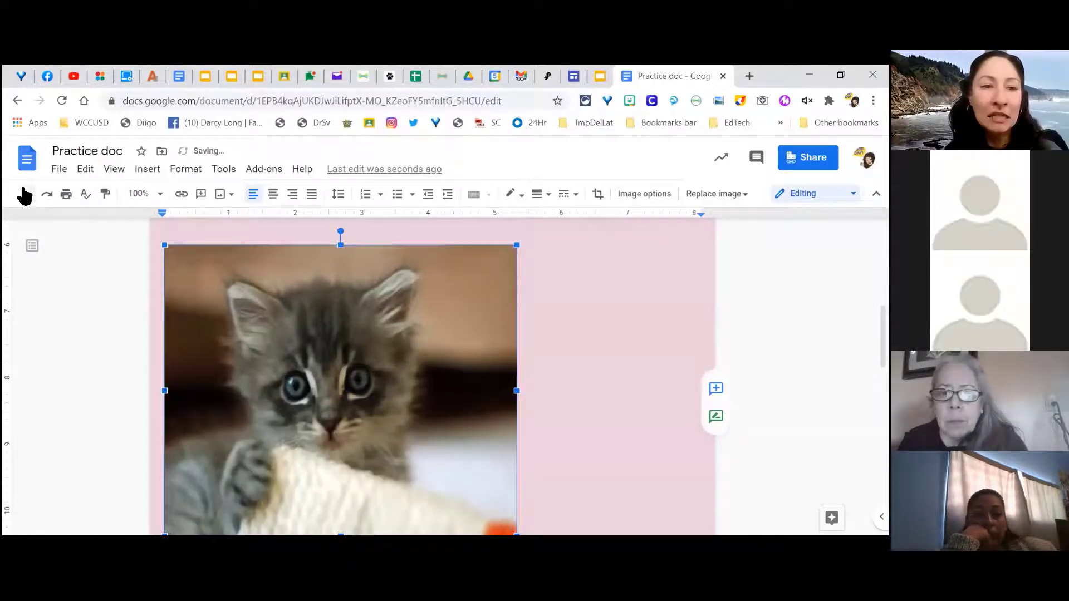
left_click(26, 194)
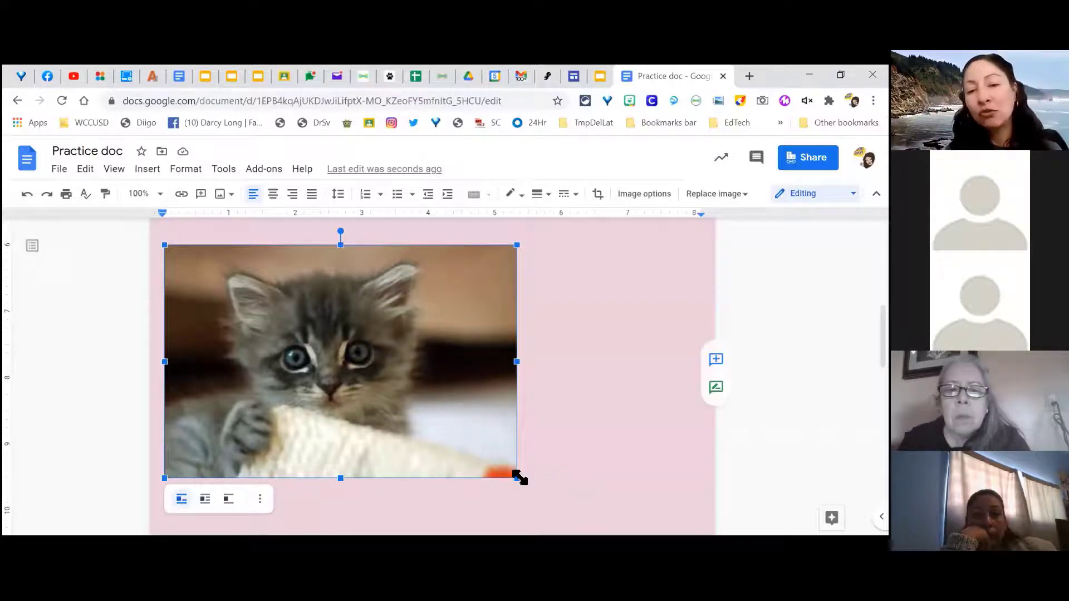
left_click_drag(519, 478, 425, 413)
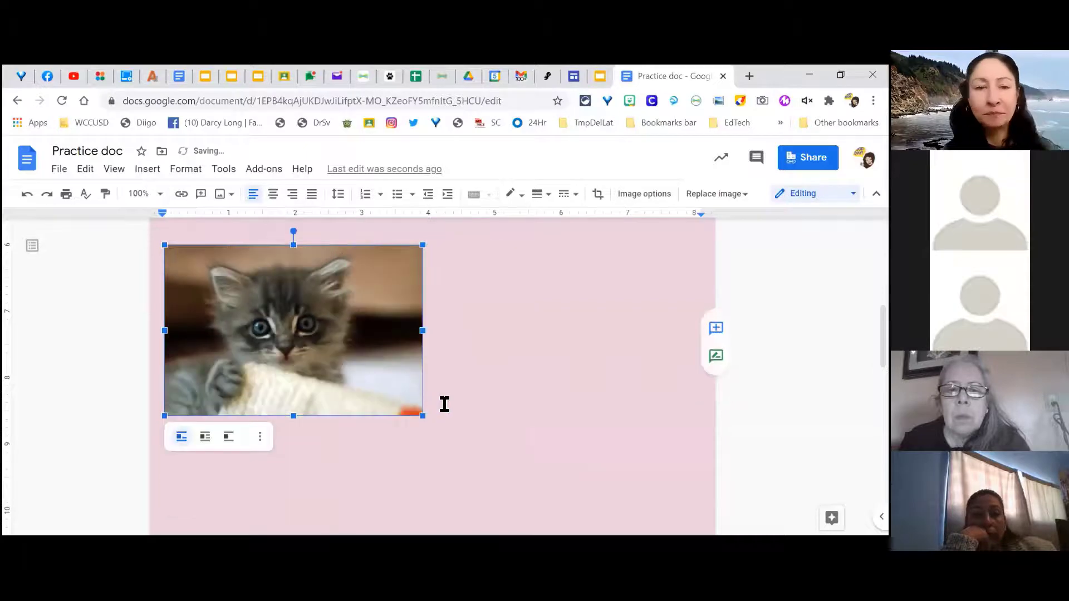
scroll(352, 354, "up", 1)
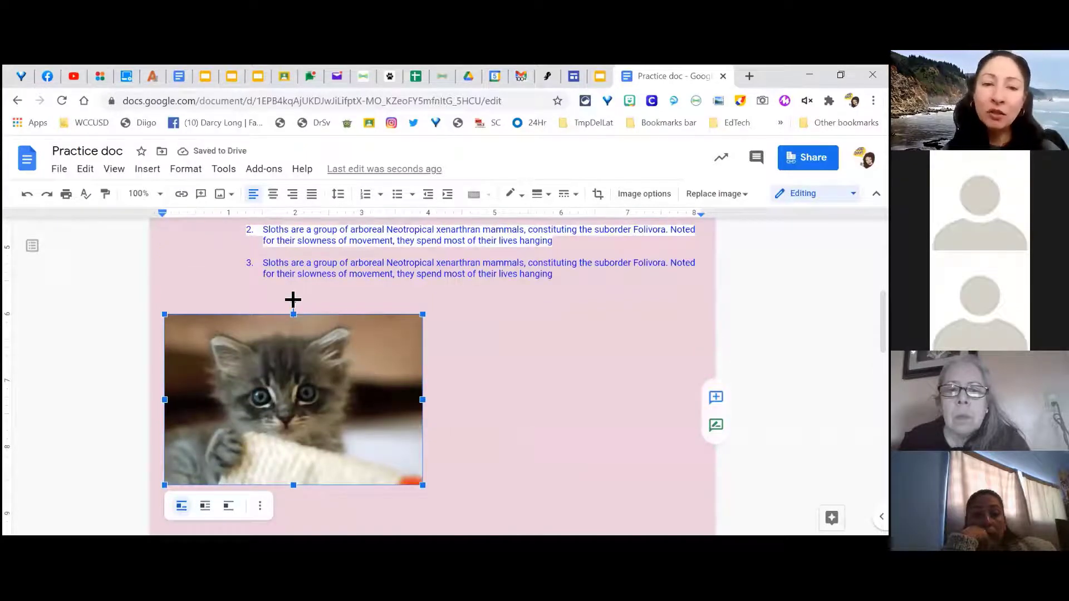
Step: Rotate the kitten photo to about 16.3° clockwise, undoing one overshooting rotation
left_click_drag(293, 300, 315, 303)
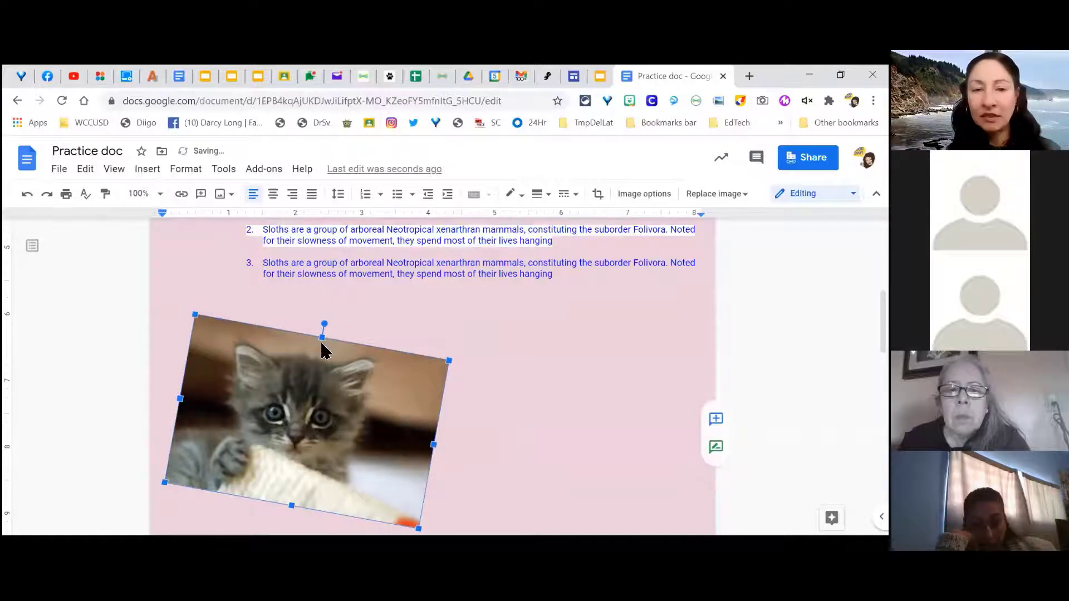
left_click_drag(325, 323, 335, 328)
left_click_drag(388, 368, 386, 385)
scroll(386, 385, "down", 1)
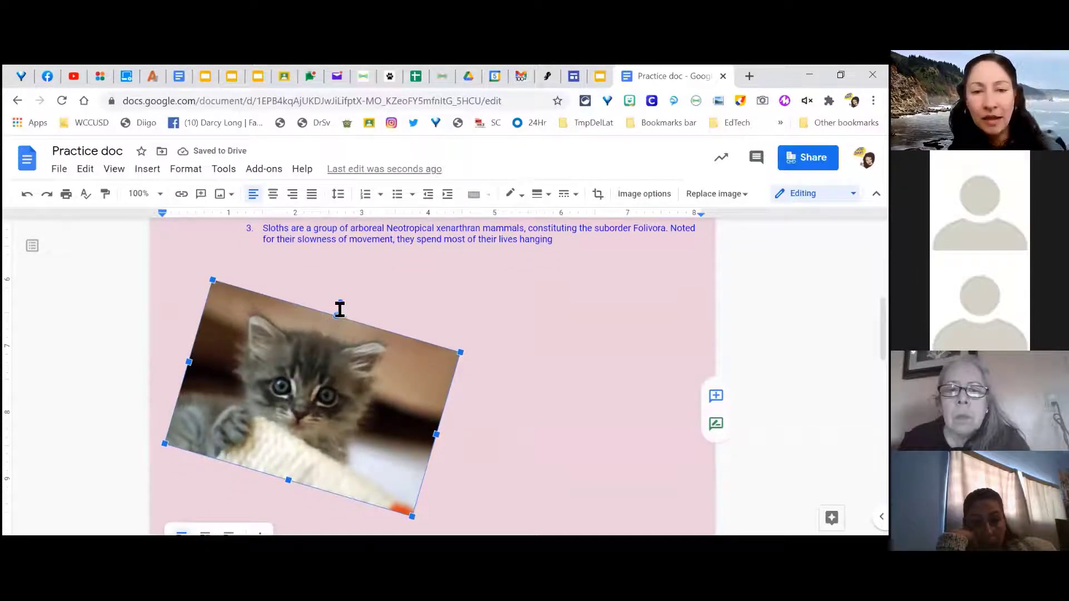
left_click_drag(340, 308, 251, 334)
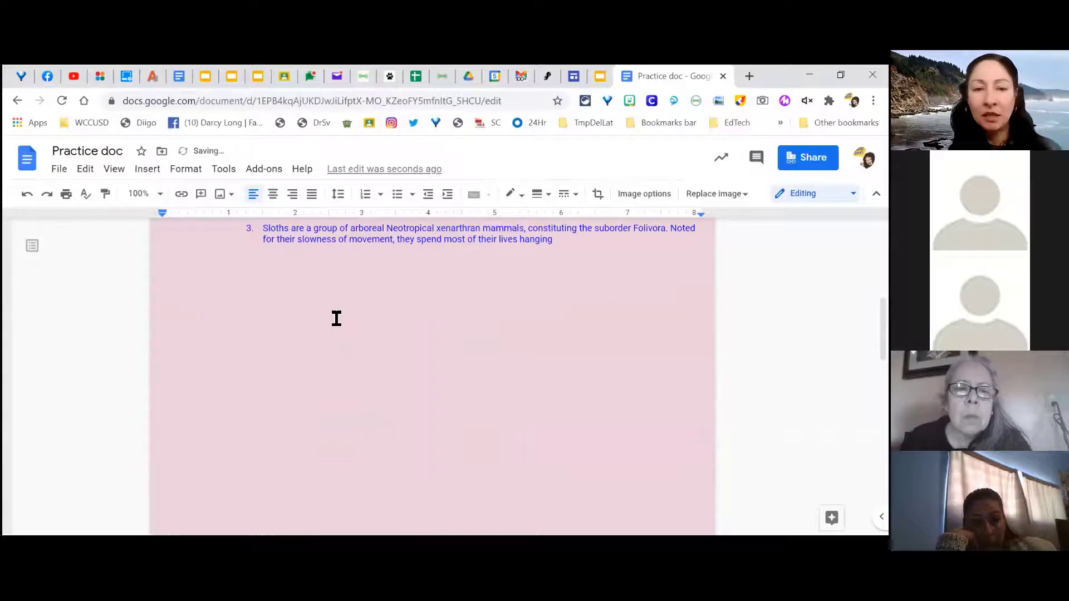
scroll(580, 408, "down", 5)
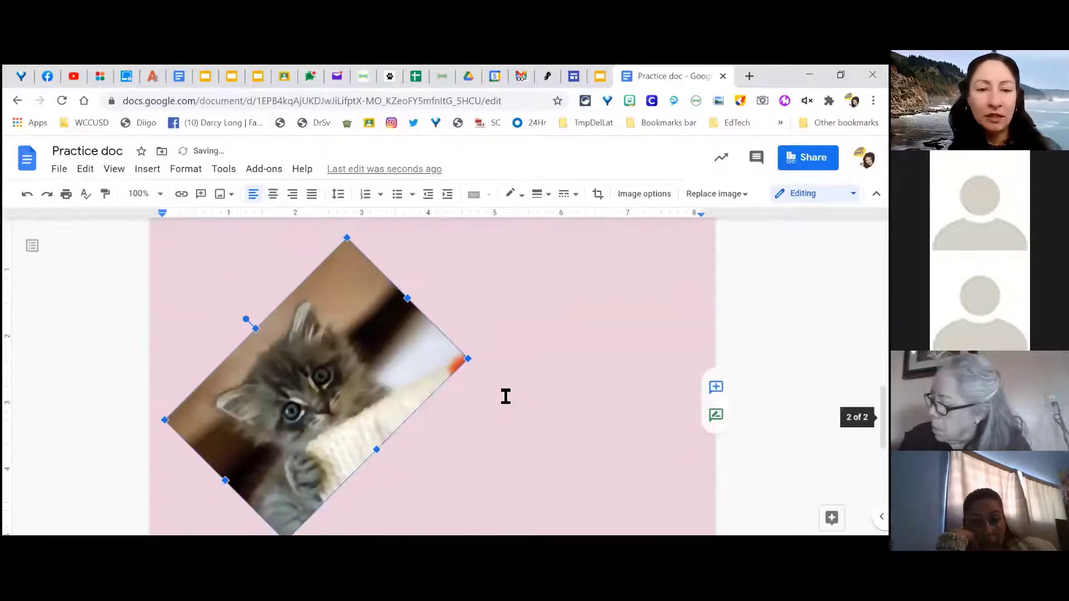
left_click(25, 195)
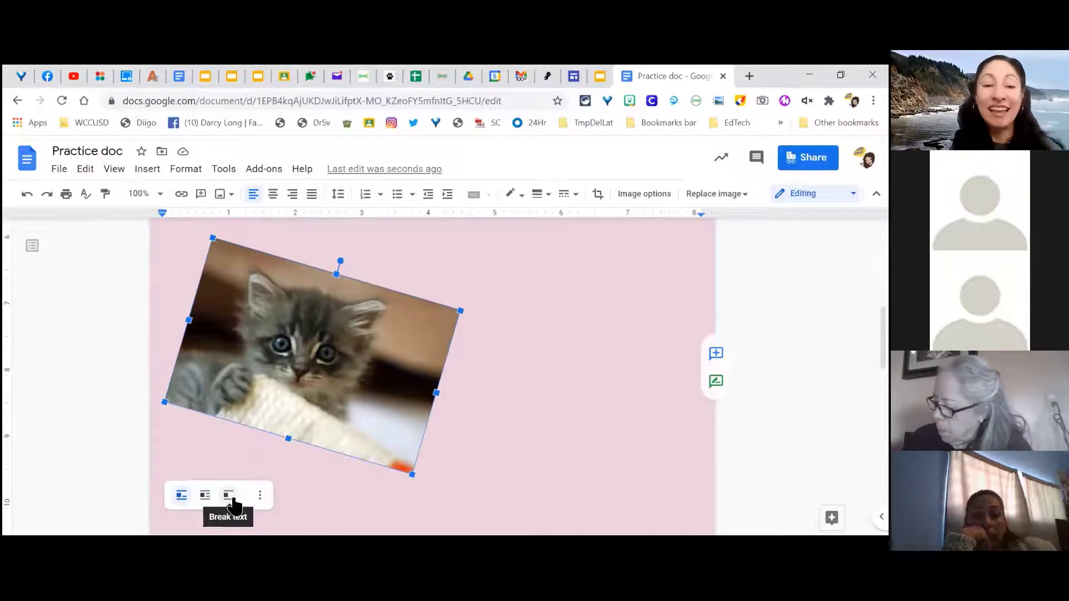
Step: Open the kitten's Image options, browse Recolor choices without changing them, then expand Adjustments
left_click(264, 500)
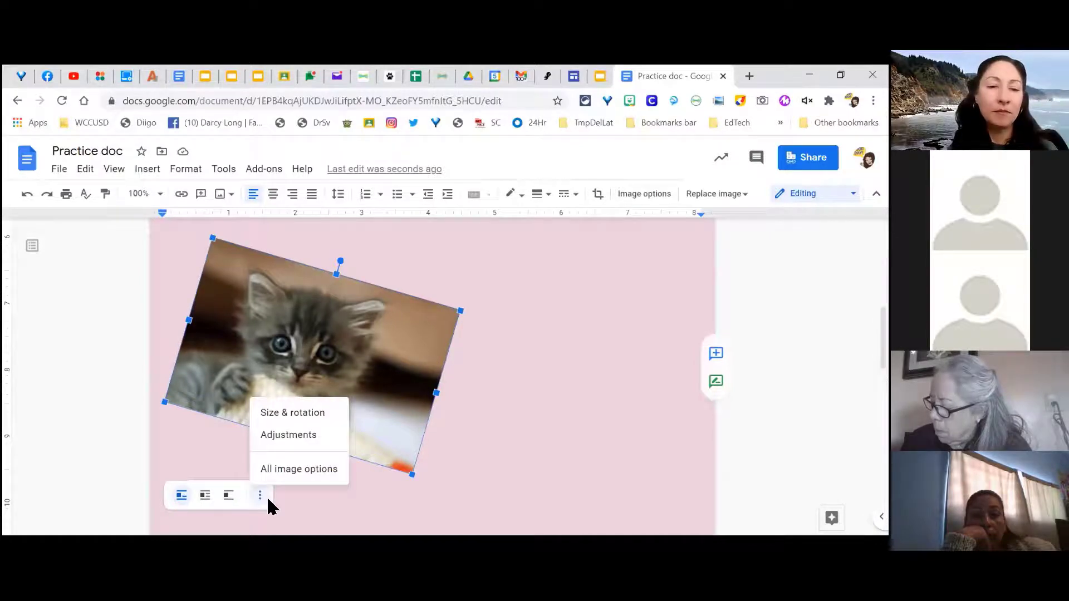
left_click(293, 472)
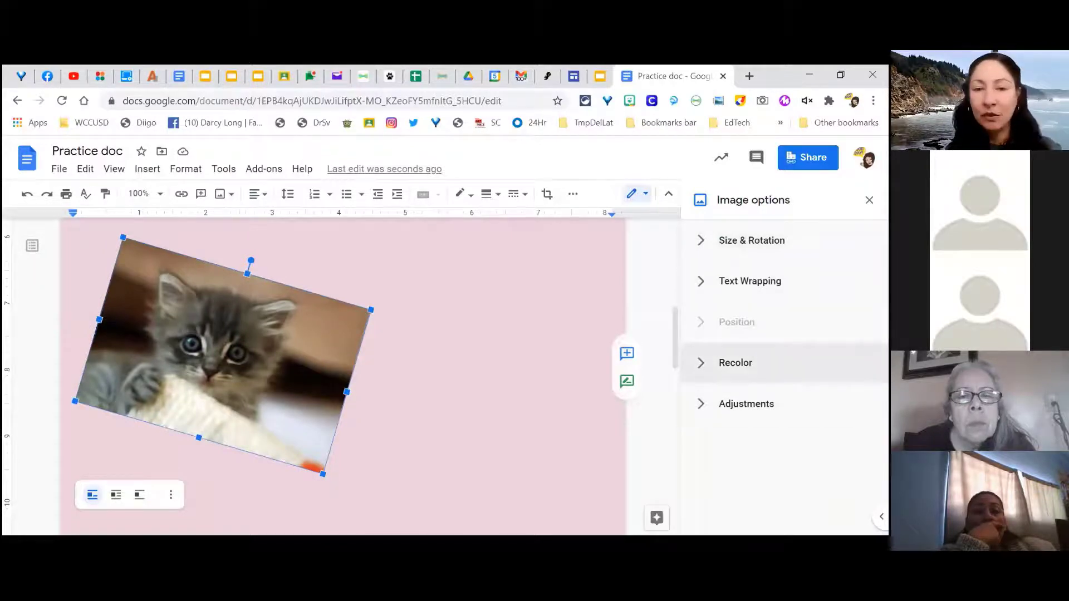
left_click(710, 370)
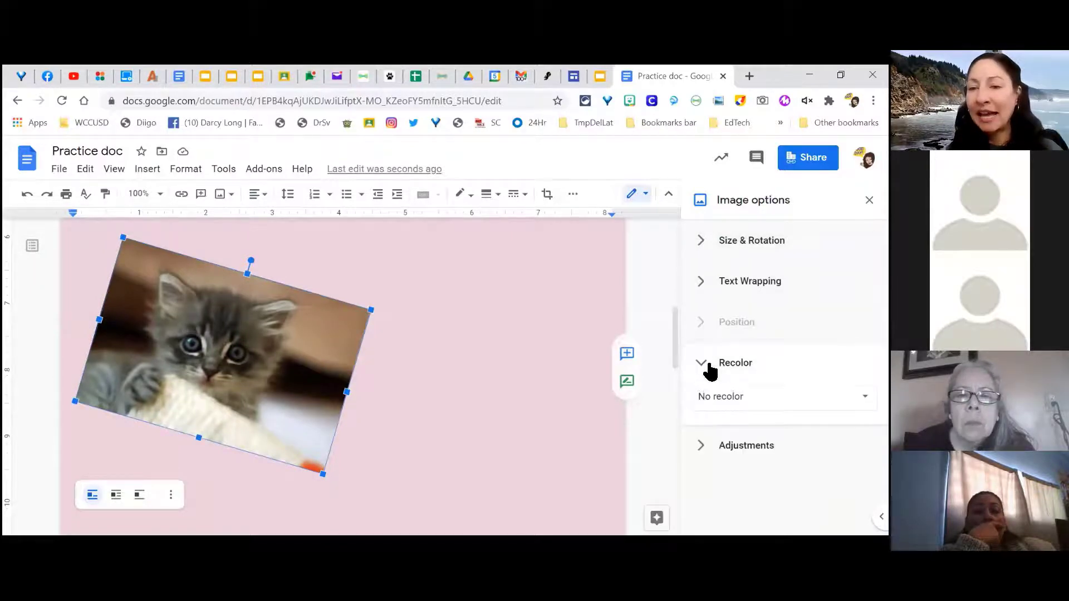
left_click(711, 411)
scroll(718, 439, "down", 2)
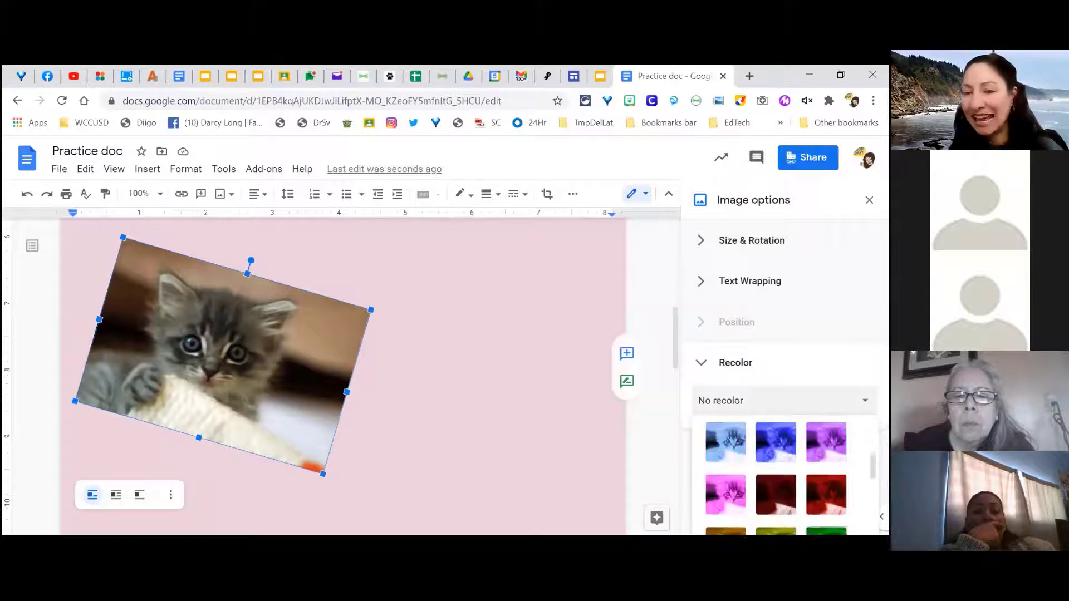
scroll(776, 474, "down", 5)
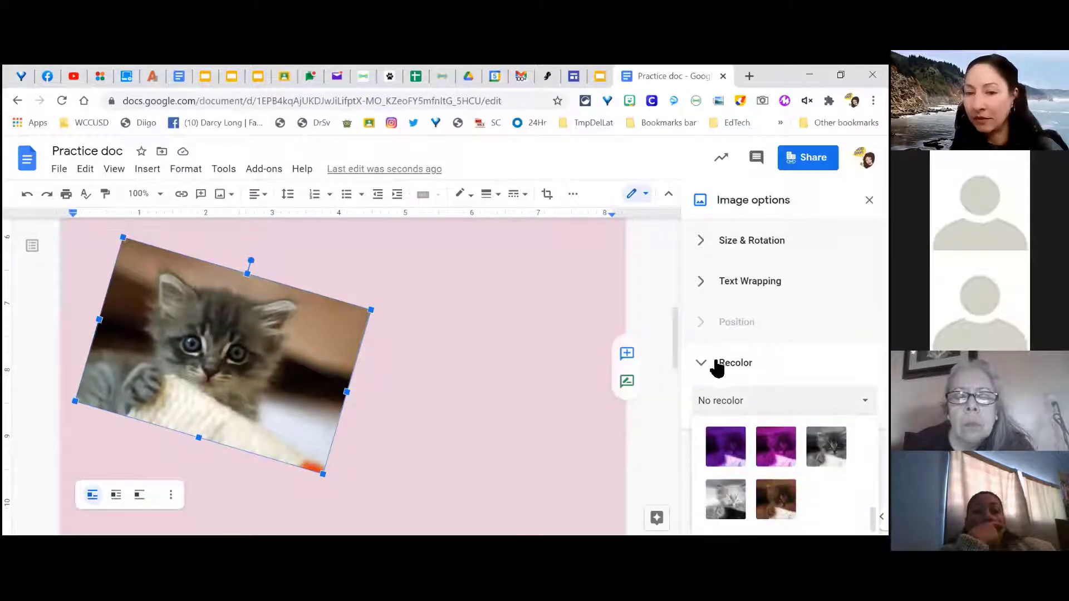
left_click(716, 364)
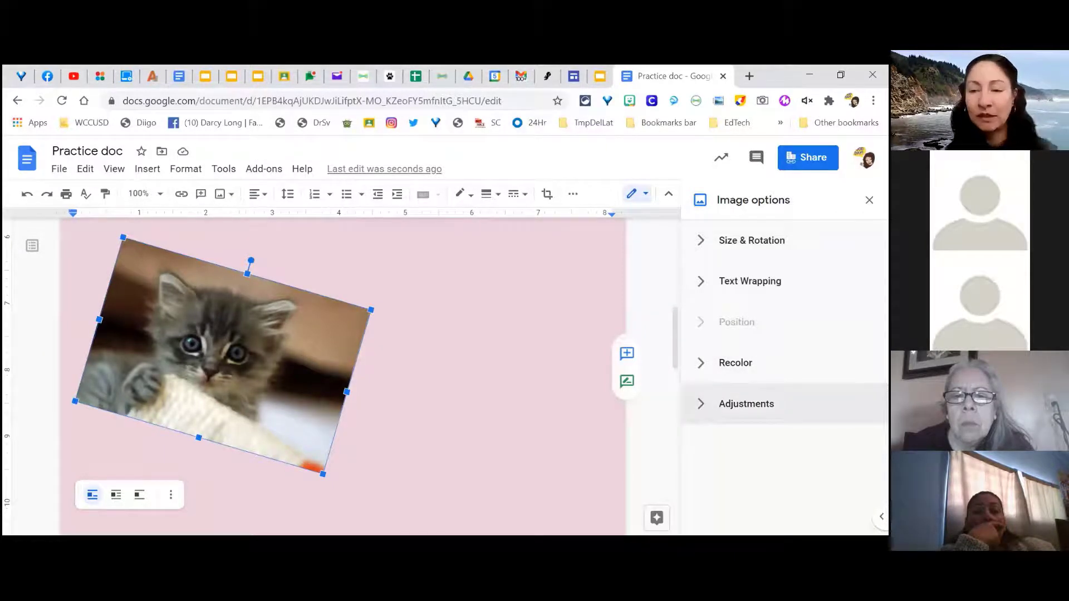
left_click(703, 408)
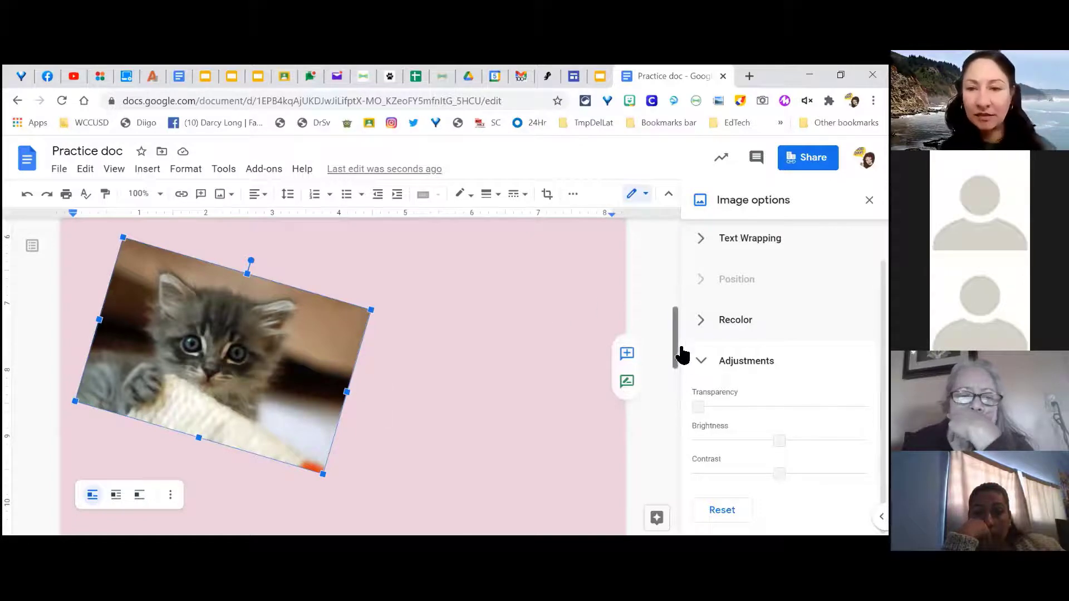
Step: Below the kitten, insert the corgi photo from an Explore image search for 'puppies'
left_click(868, 199)
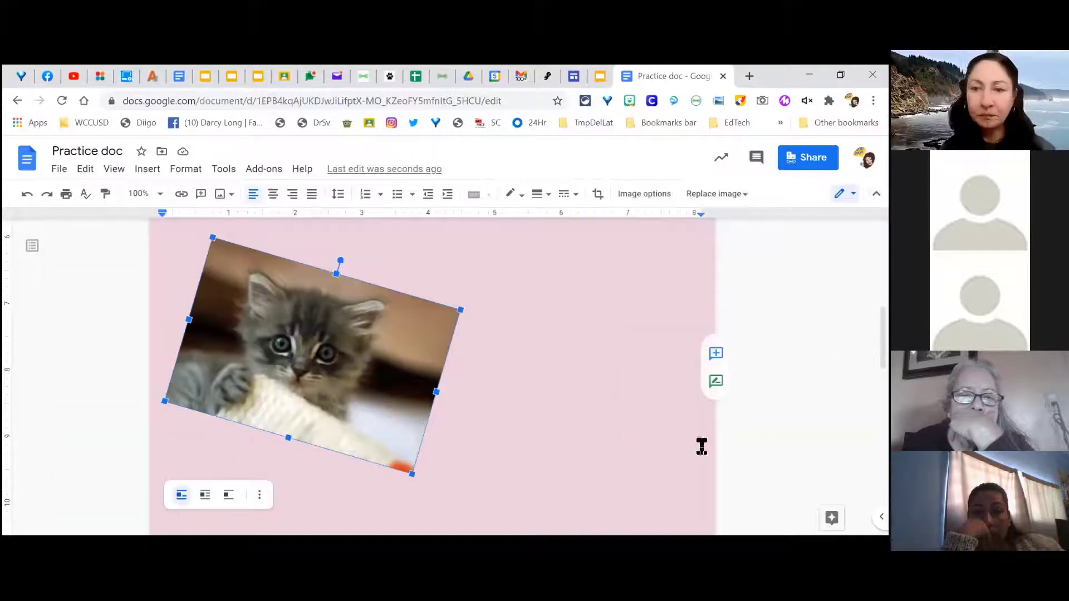
left_click(633, 424)
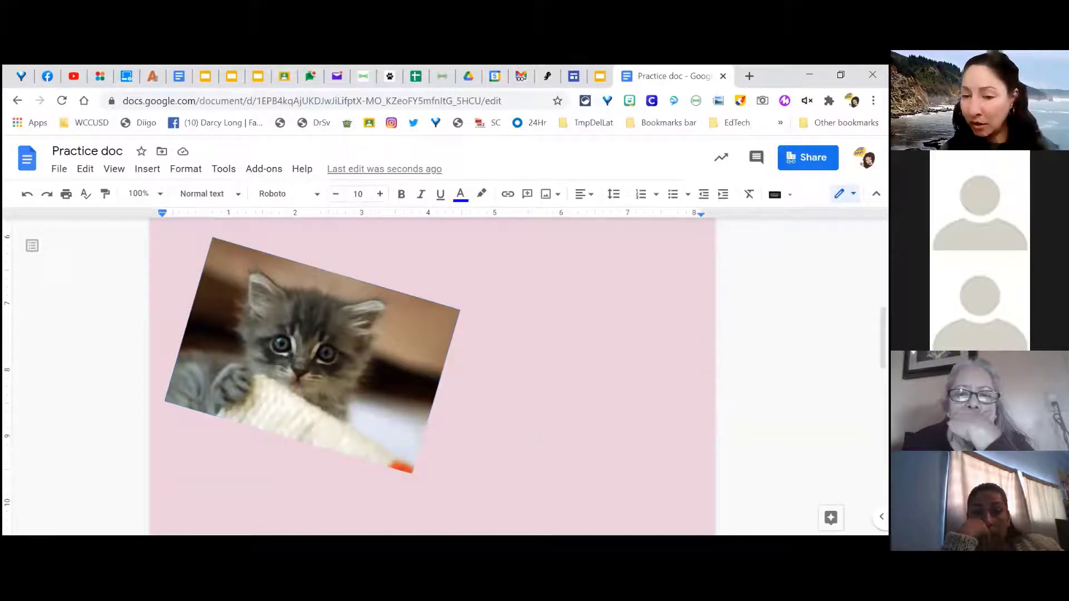
left_click(830, 518)
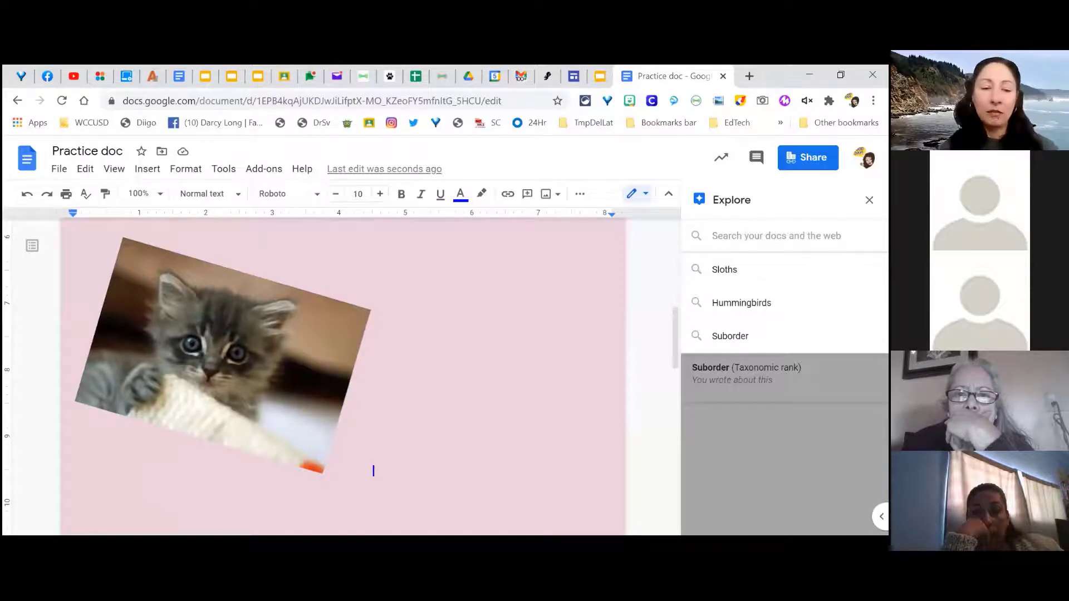
type("puppies")
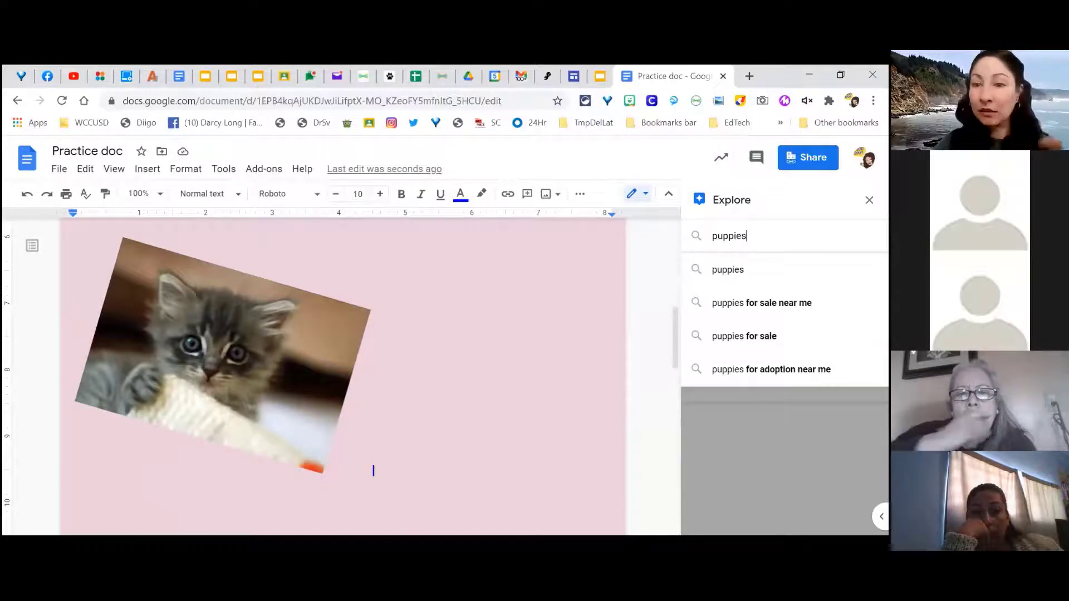
key("Return")
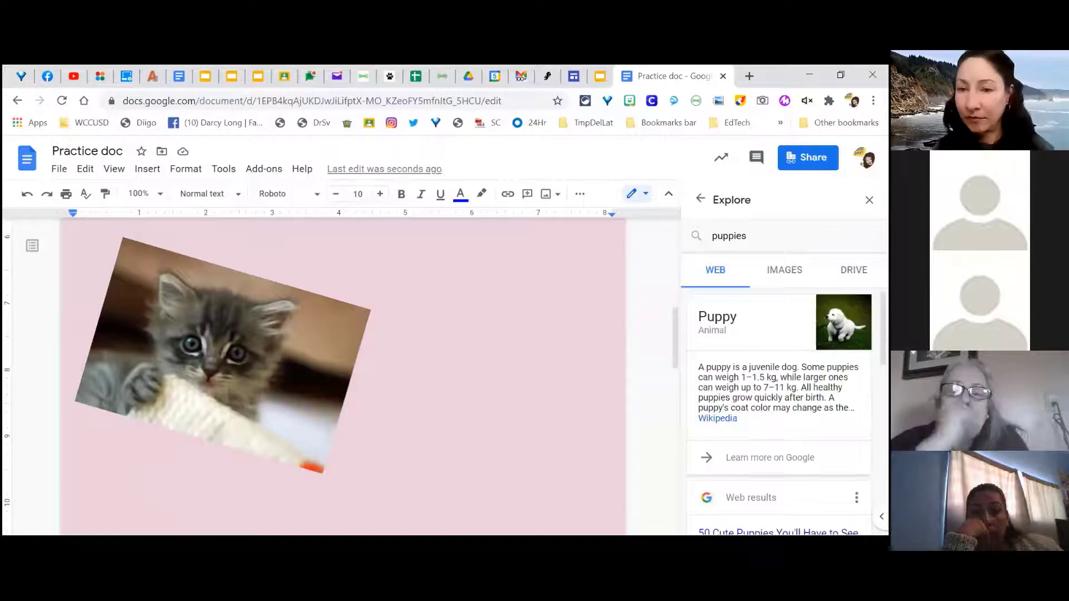
left_click(784, 270)
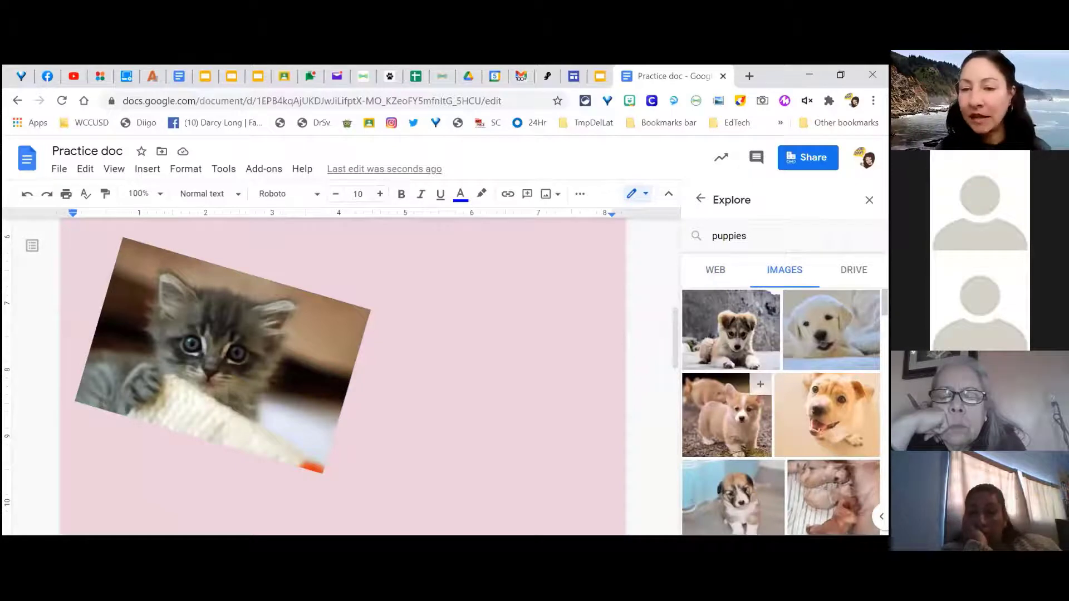
left_click(690, 430)
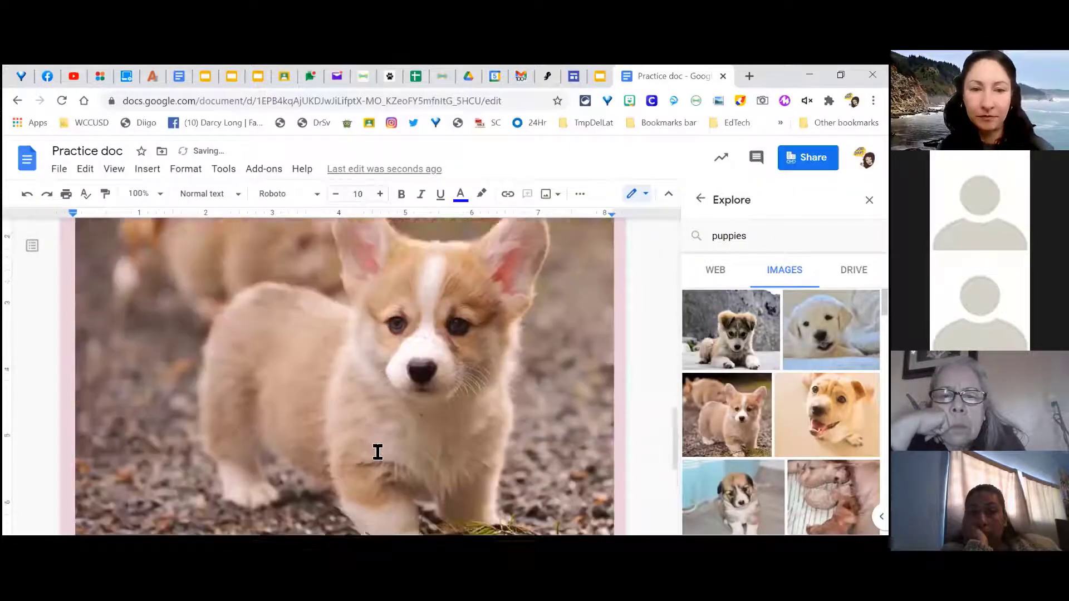
scroll(378, 452, "up", 2)
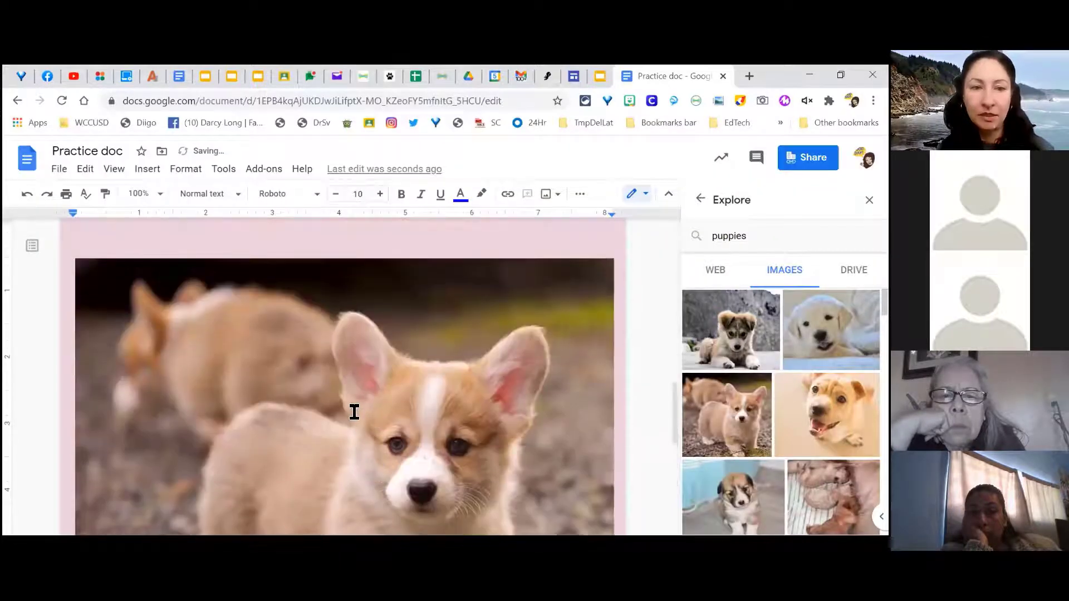
Step: Drag the corgi photo's corners down to a small size, set it back to In line, and close Explore
left_click(375, 369)
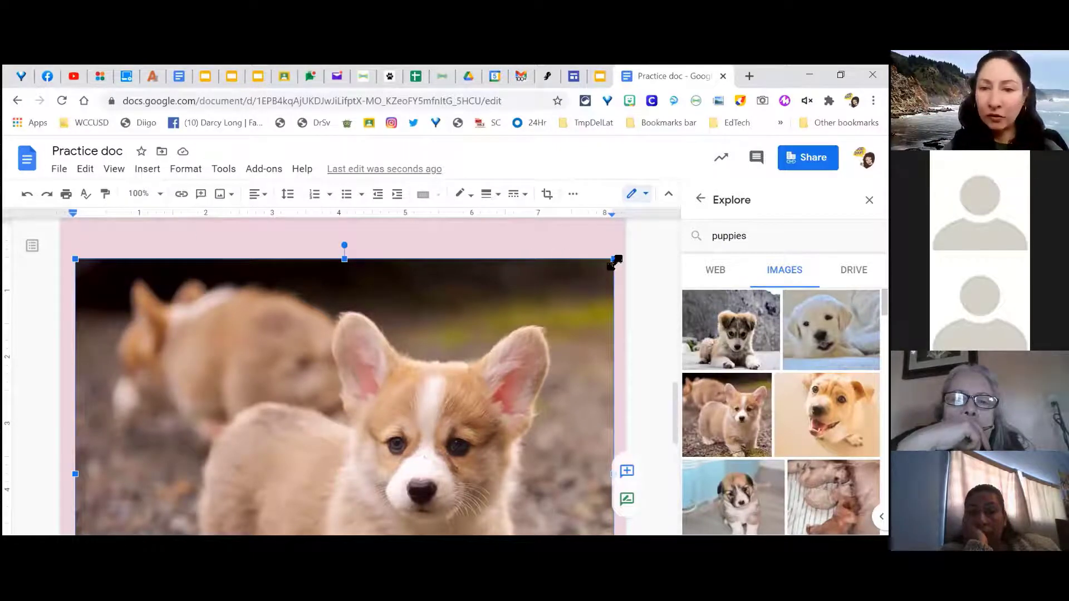
left_click_drag(615, 260, 312, 440)
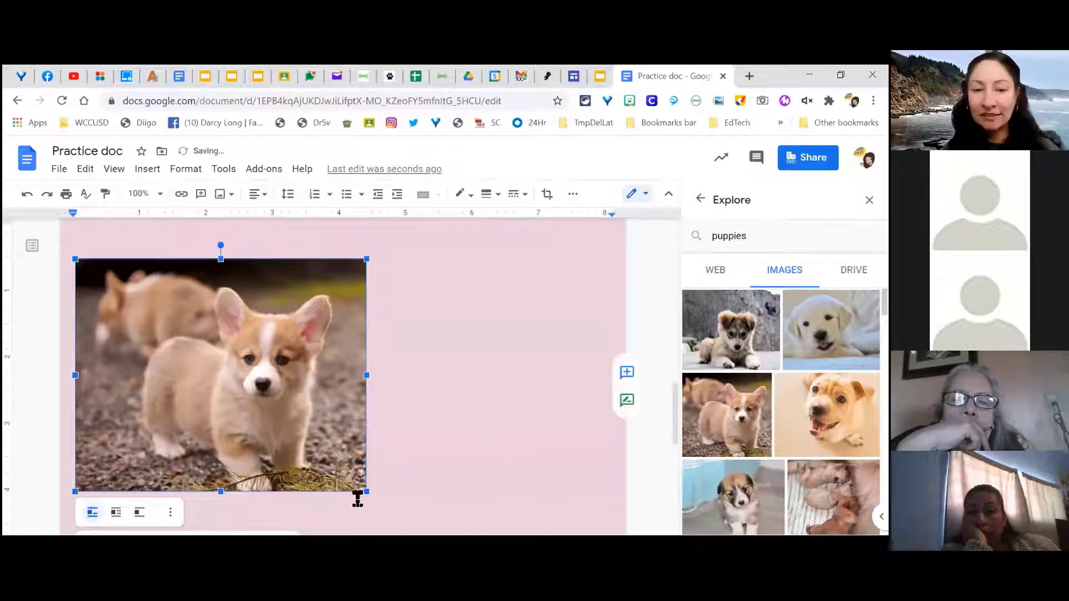
left_click_drag(364, 491, 266, 411)
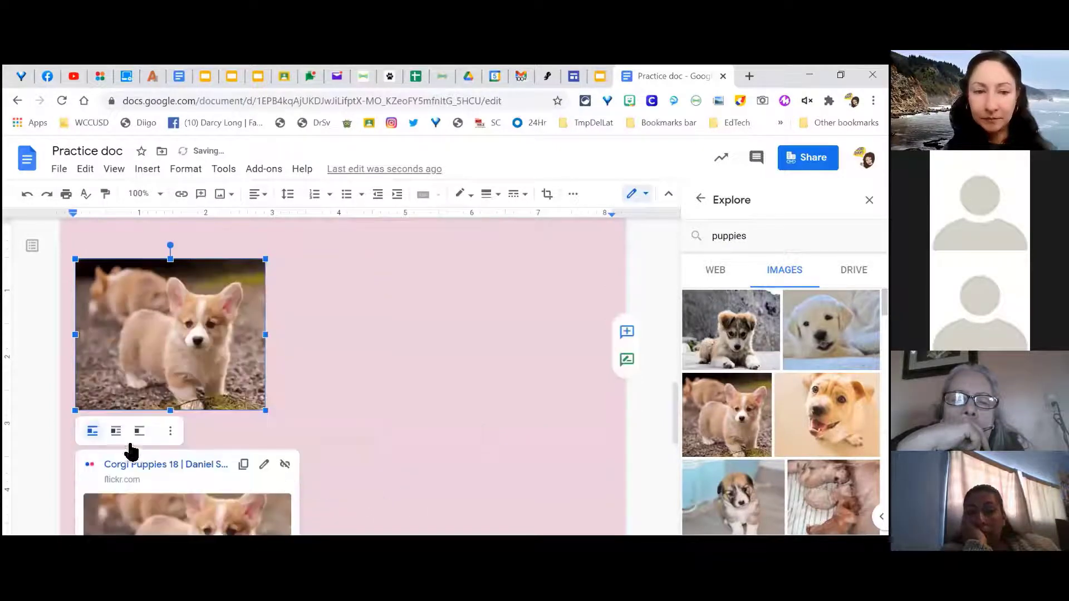
left_click(116, 432)
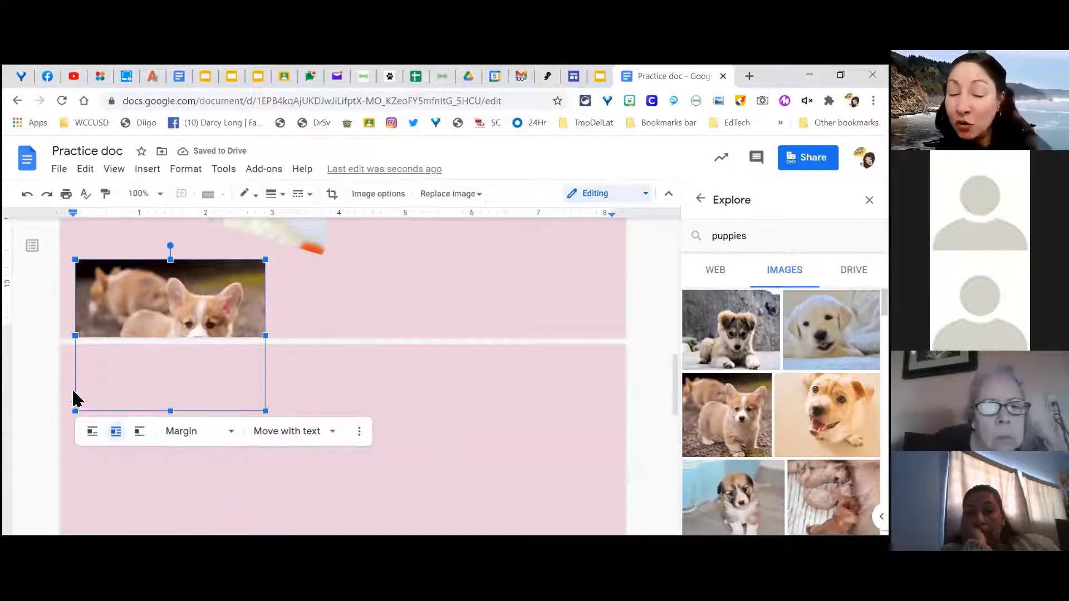
left_click(91, 433)
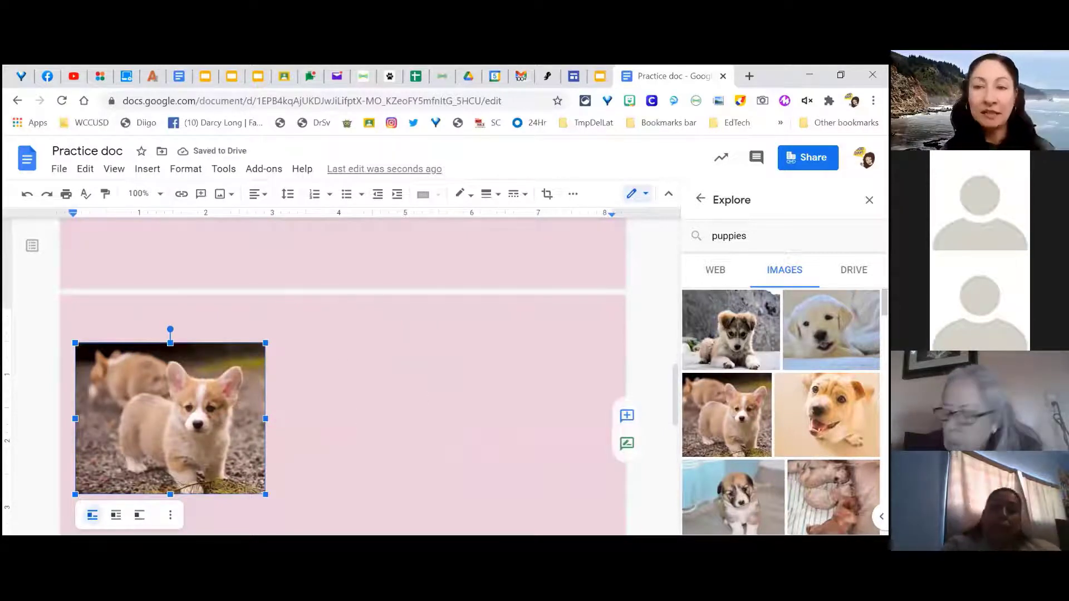
left_click(868, 200)
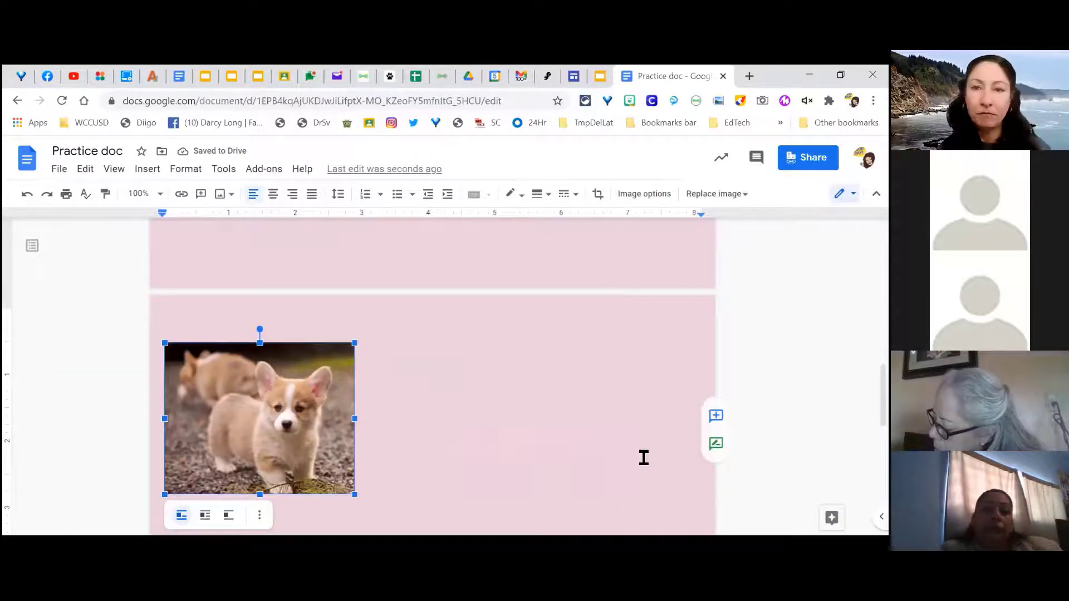
scroll(596, 438, "up", 1)
scroll(447, 395, "down", 1)
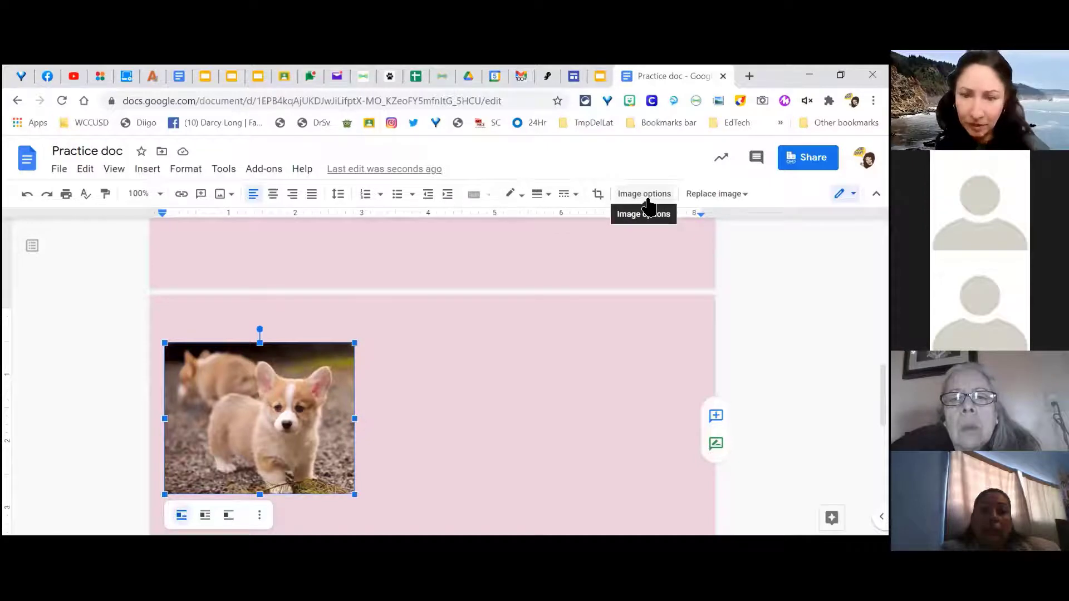
Step: Present the Classified Champions Slides deck full screen at slide 147, 'Docs: Inserting images'
left_click(613, 298)
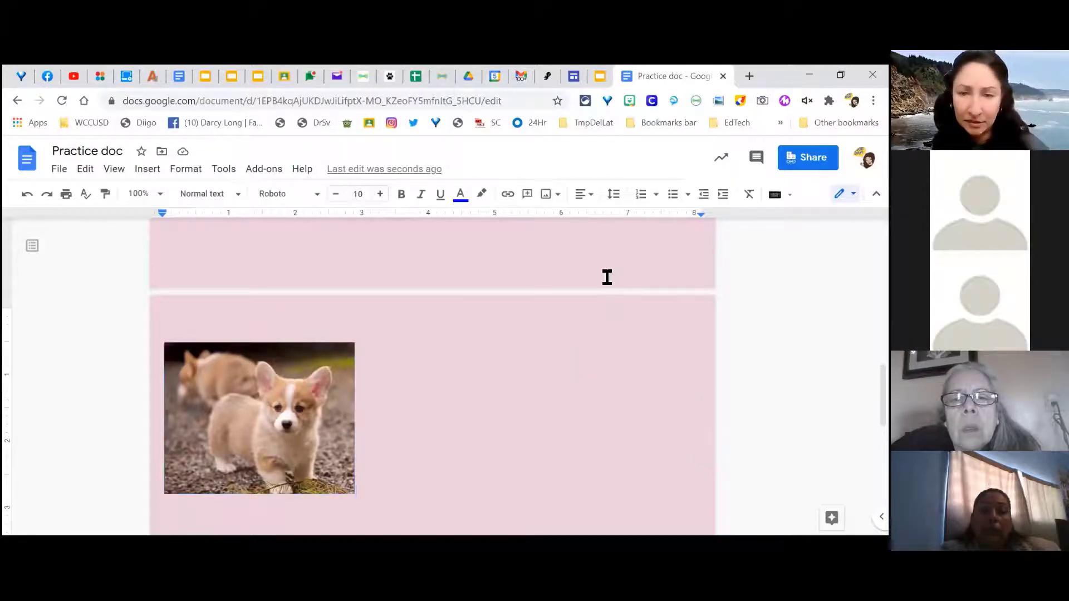
left_click(550, 195)
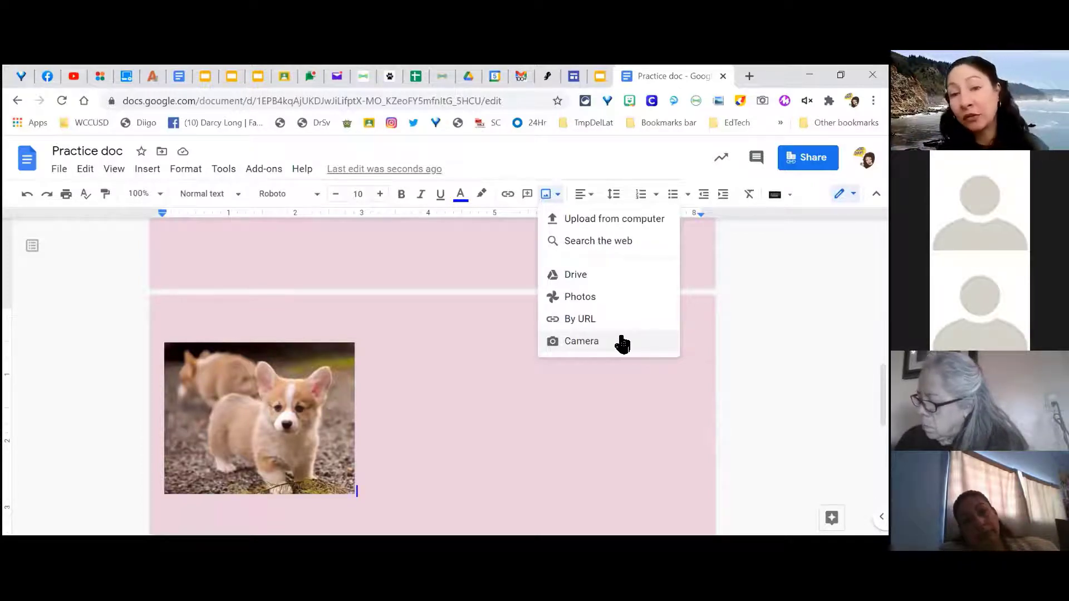
left_click(604, 453)
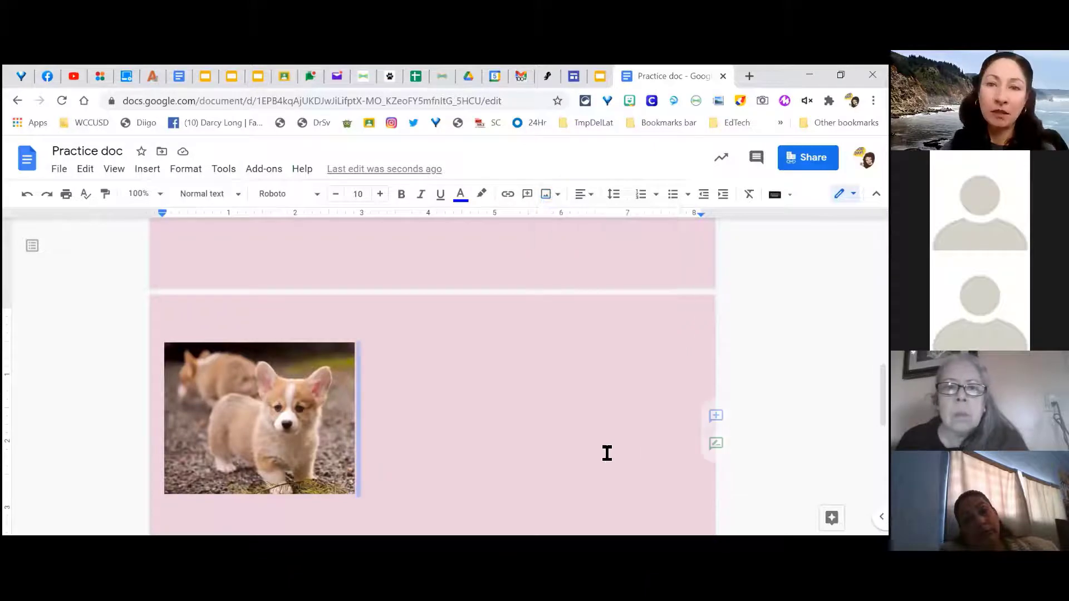
left_click(600, 76)
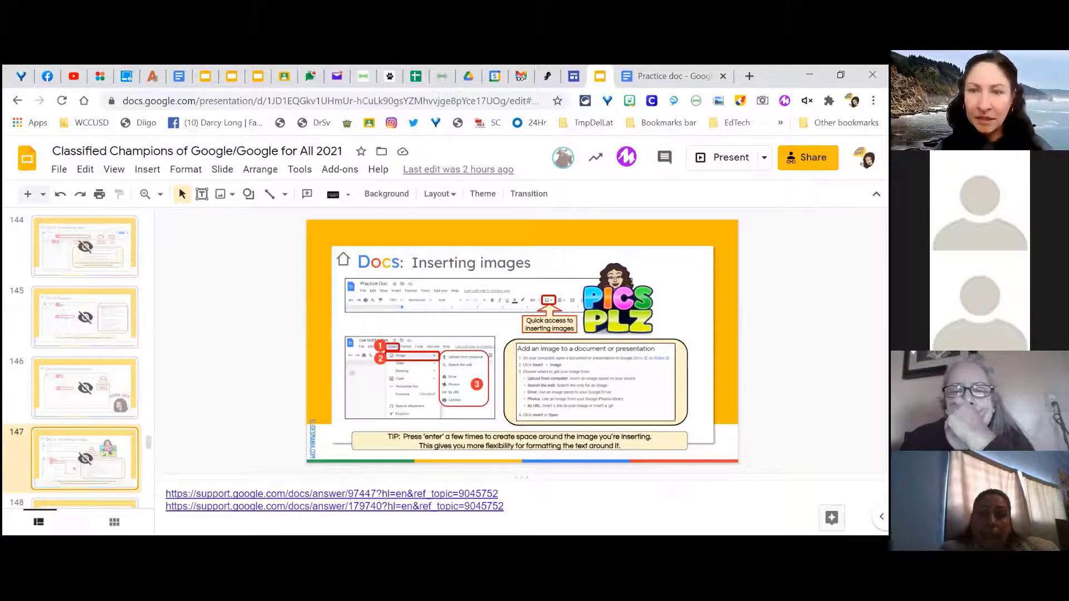
key("ctrl+F5")
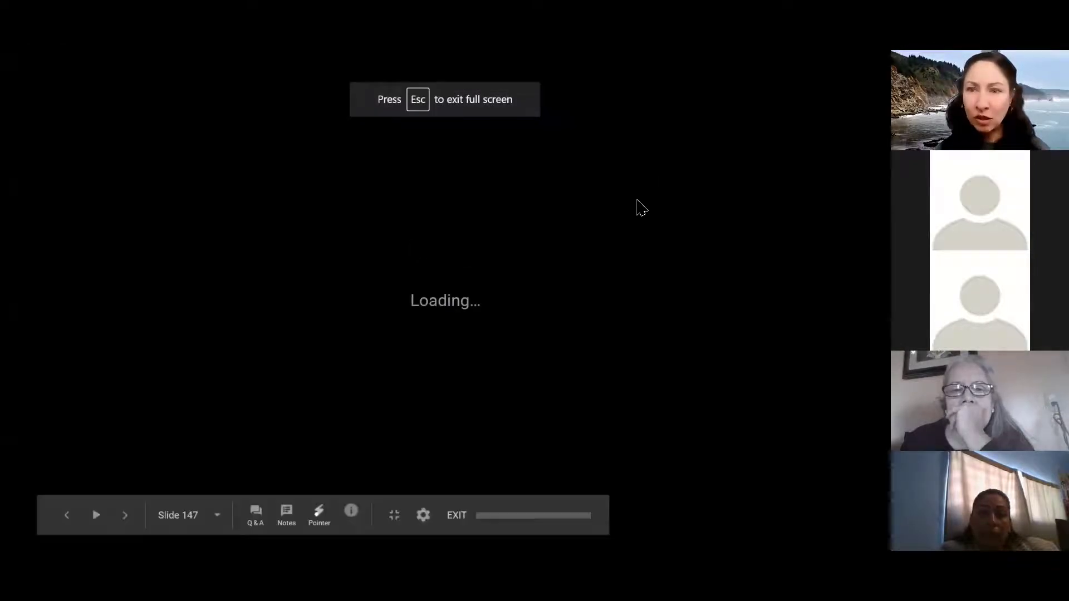